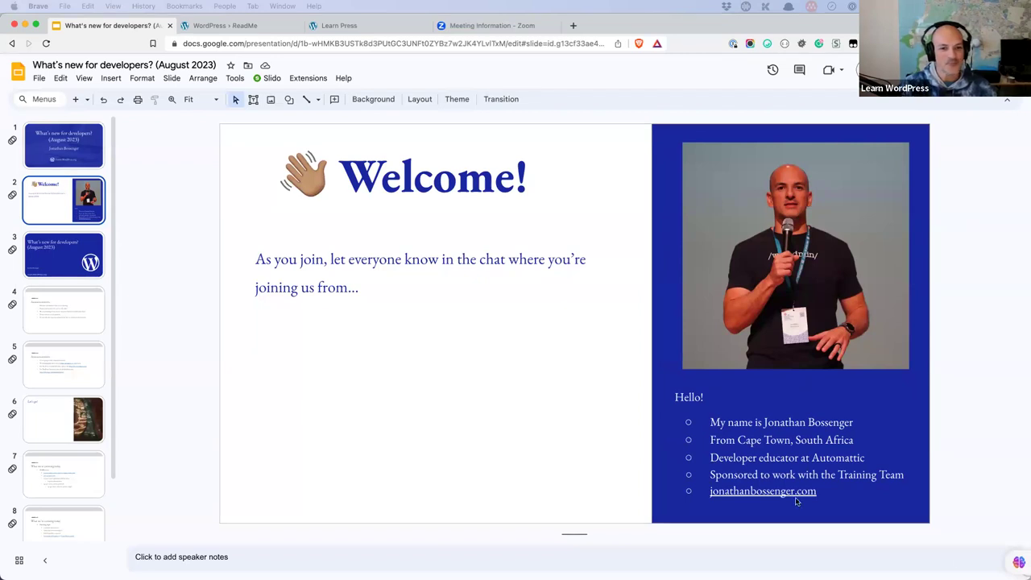
Copy the whats-new-for-developers-august-2023 link from the Resources slide.
click(61, 264)
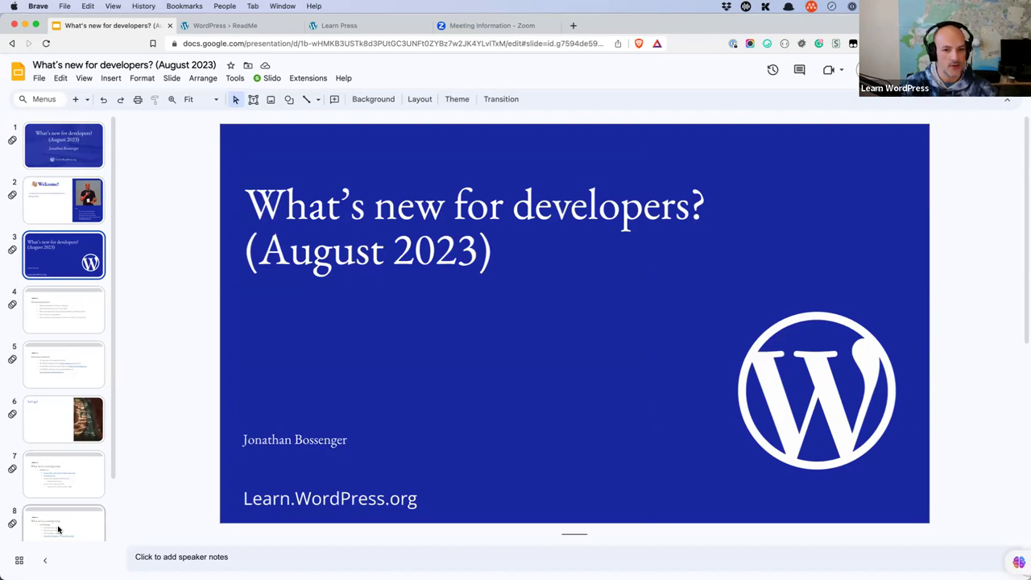
click(56, 525)
key(Down)
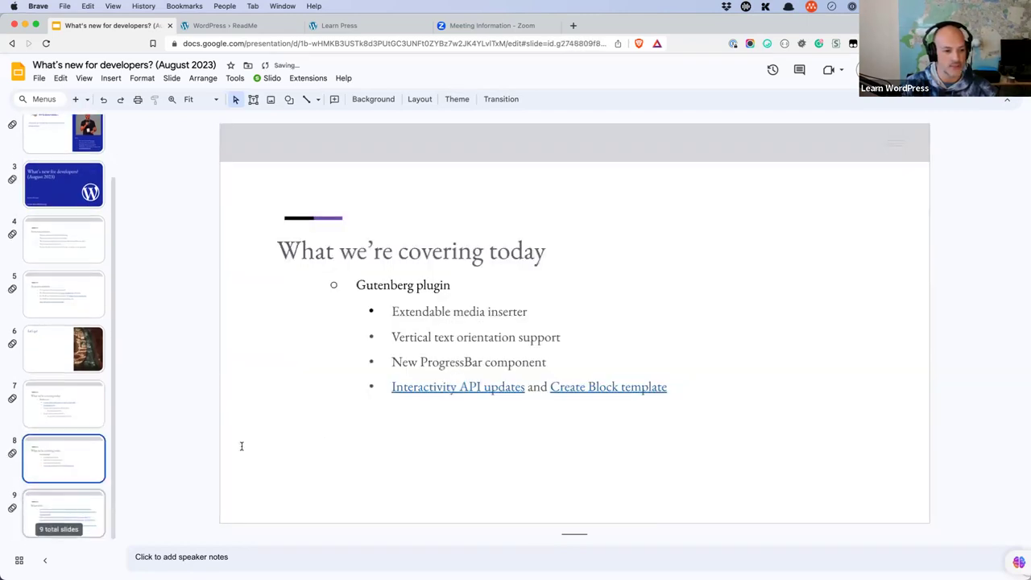
drag(842, 285, 356, 286)
key(cmd+c)
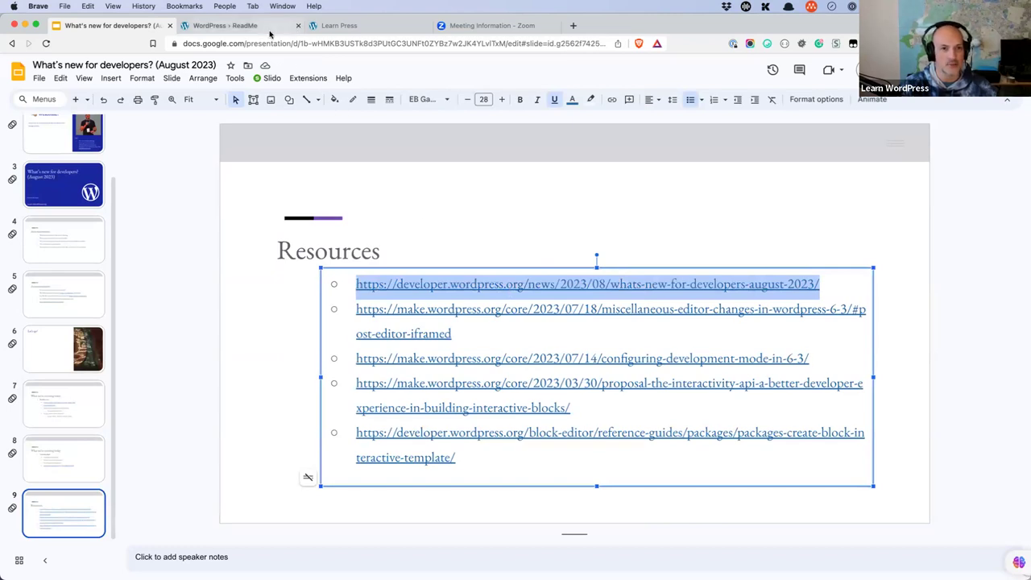
Open the copied August 2023 developer news link in a new browser tab.
click(573, 25)
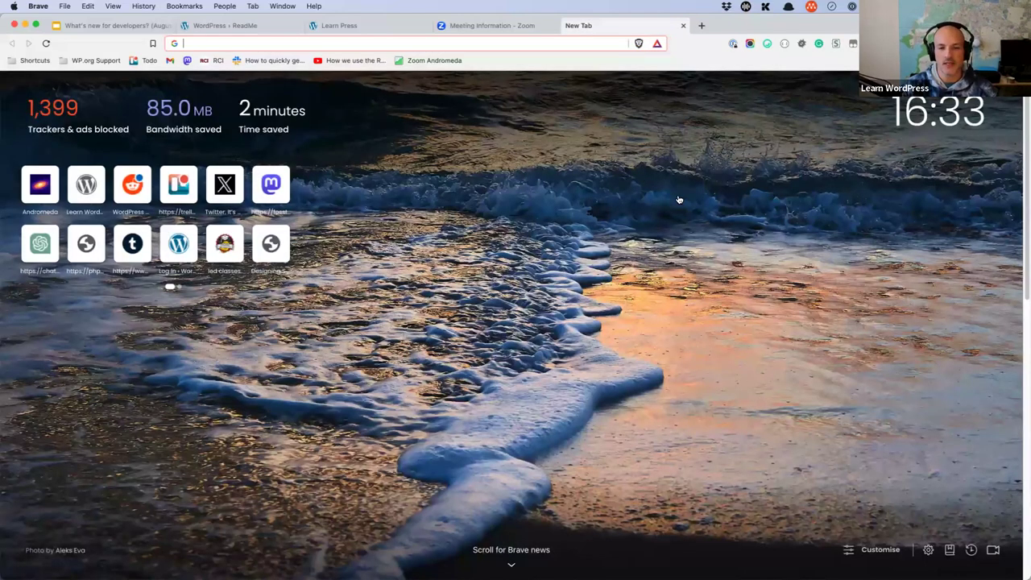
key(cmd+v)
key(Return)
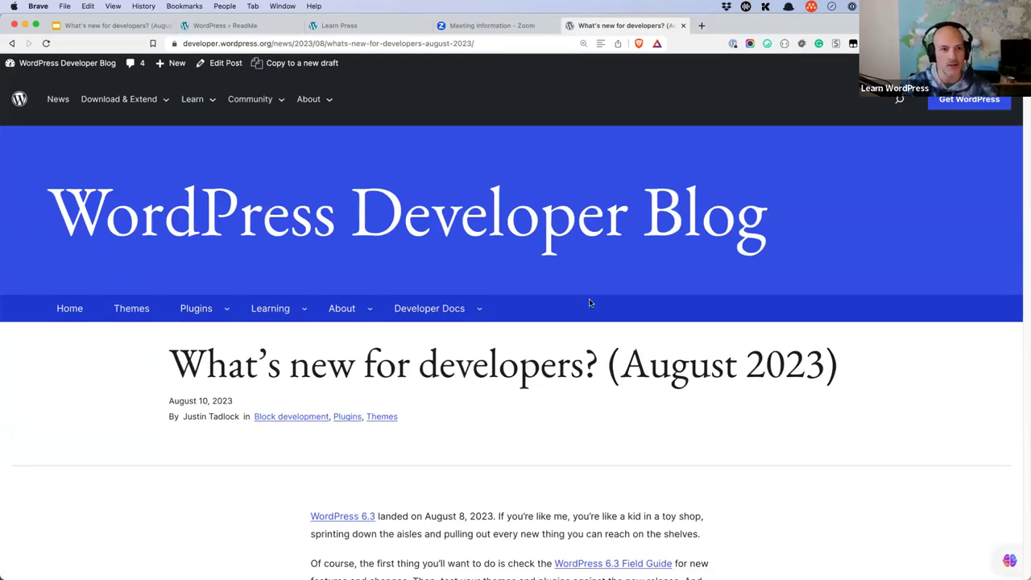
click(249, 99)
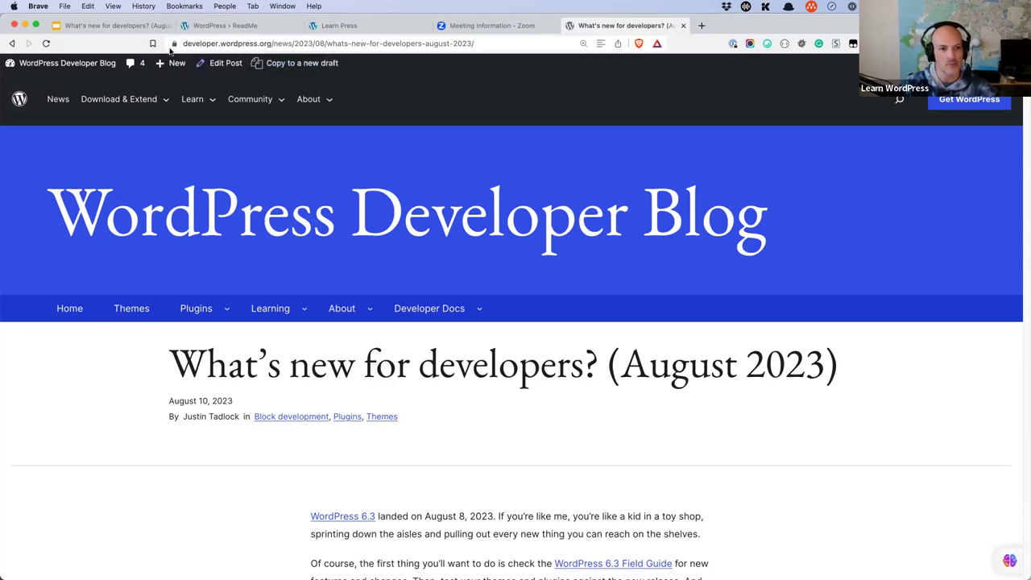
Return to the slide deck, show the first Announcements slide, and hide the menus to enlarge it.
click(121, 28)
click(253, 290)
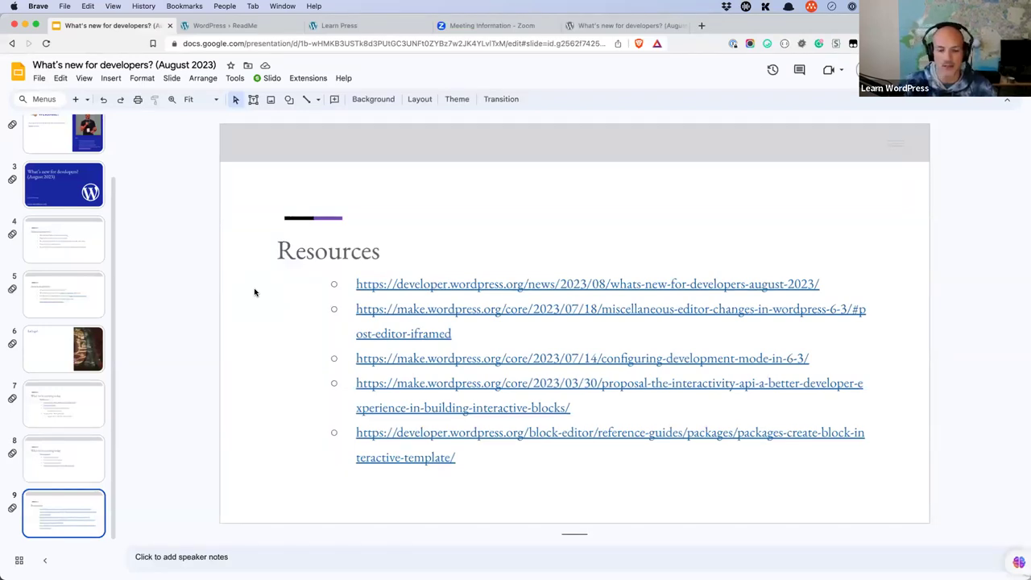
click(90, 235)
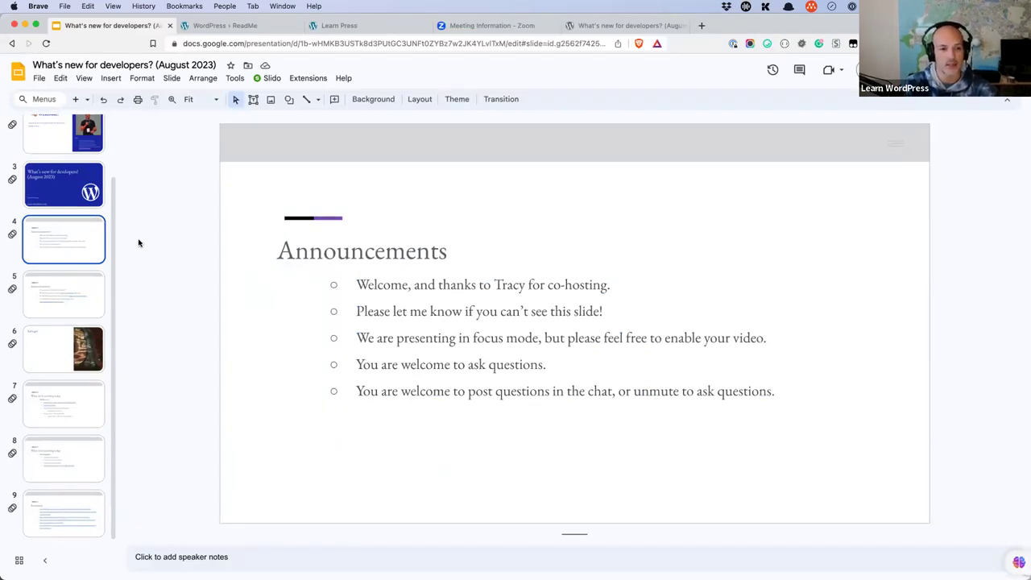
click(1008, 100)
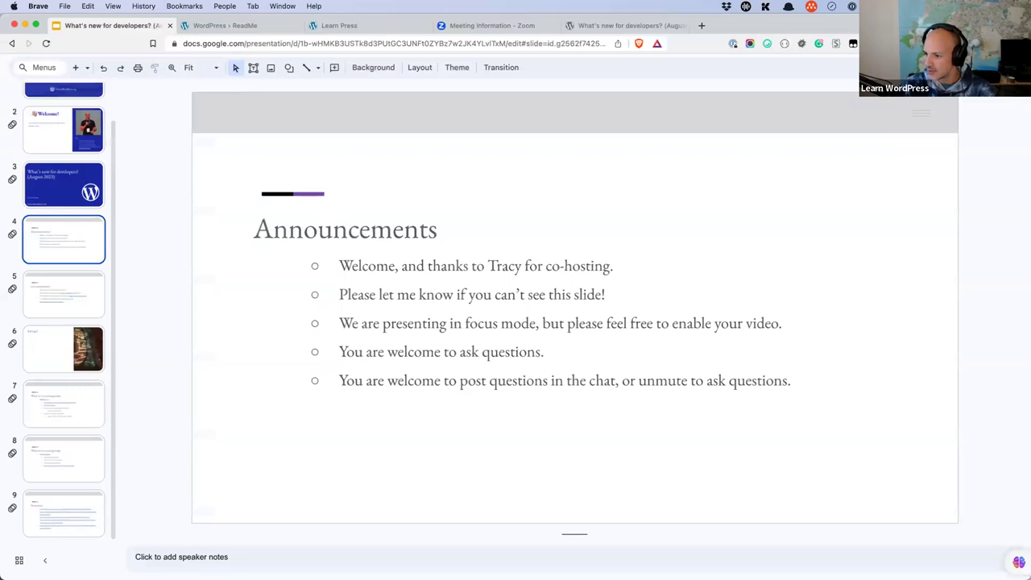
key(super+Tab)
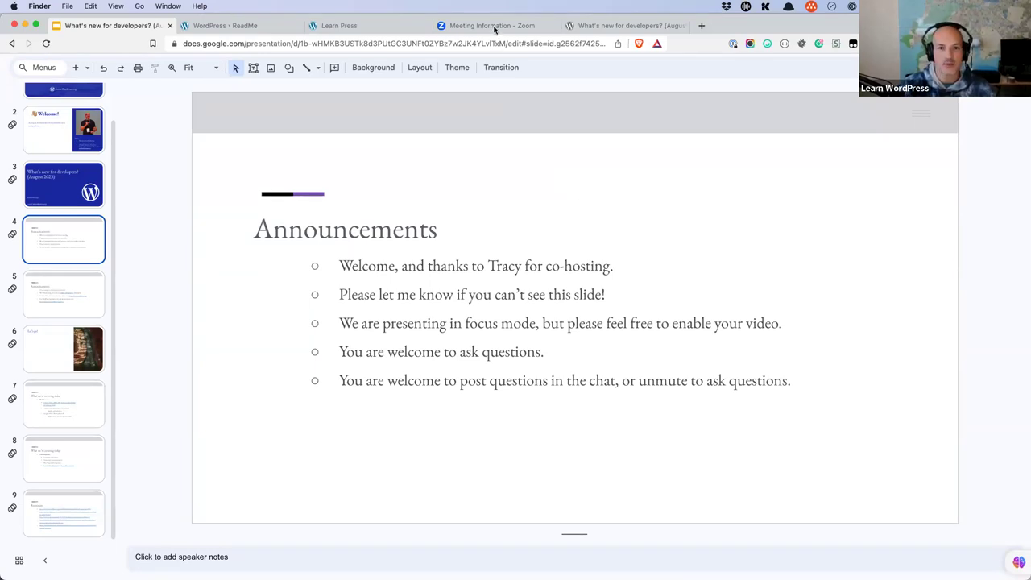
Open the Learn WordPress Online Workshops group on Meetup in a new browser tab.
click(700, 26)
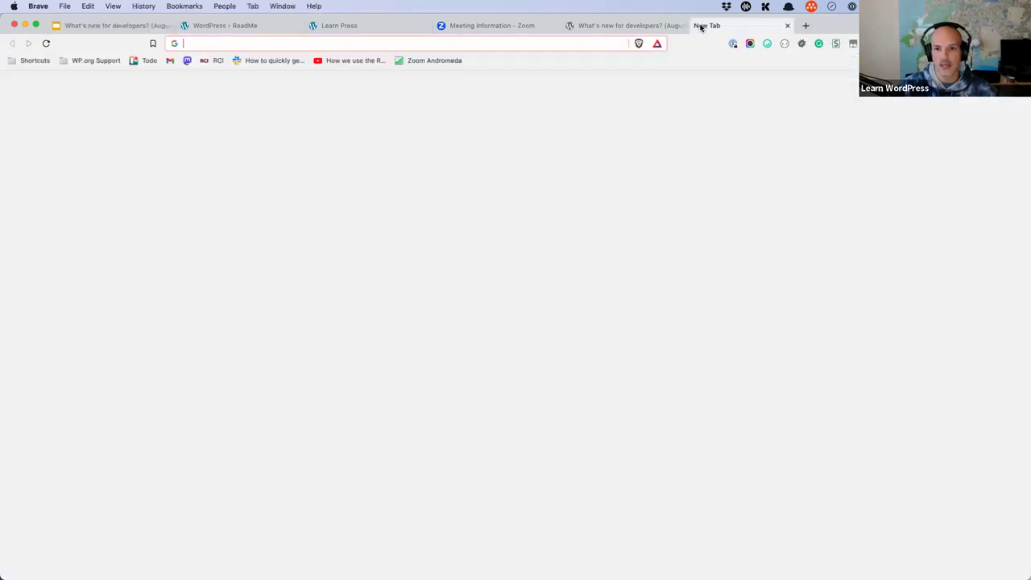
text(mee)
key(Down)
key(Down)
key(Return)
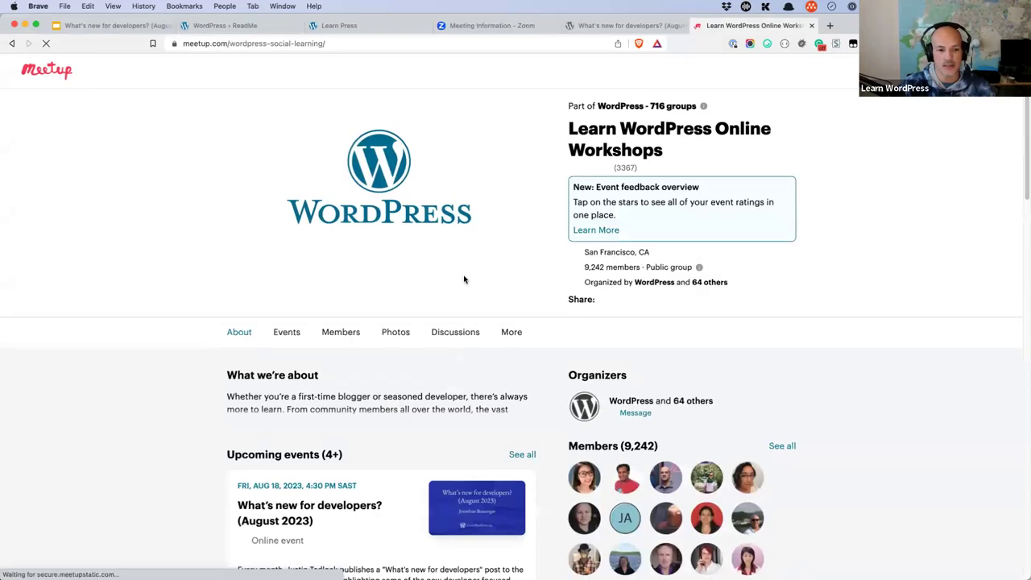
Open the "What's new for developers? (August 2023)" event and copy the SlideShare link from its comments.
scroll(339, 429, down, 1)
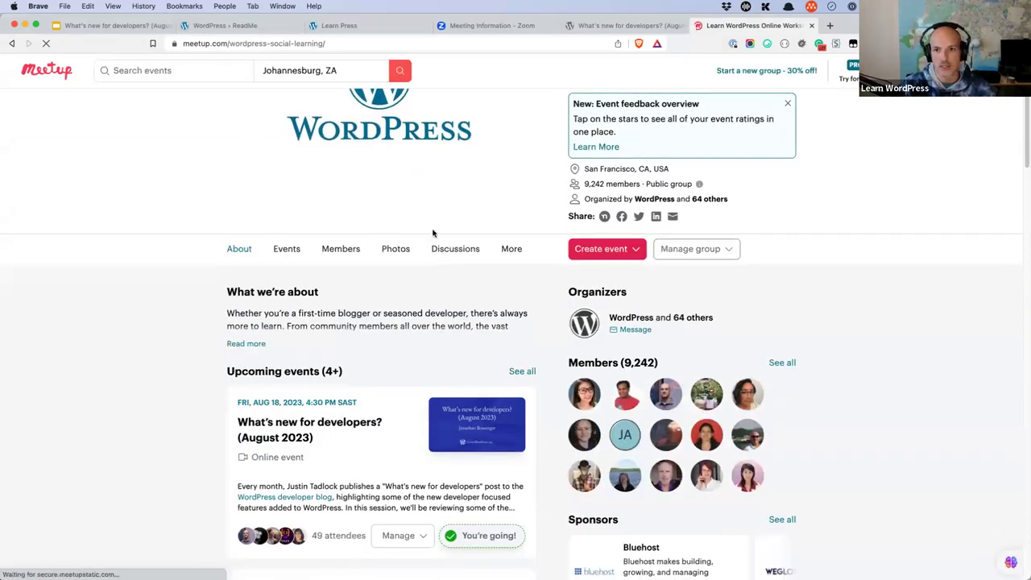
scroll(433, 226, down, 6)
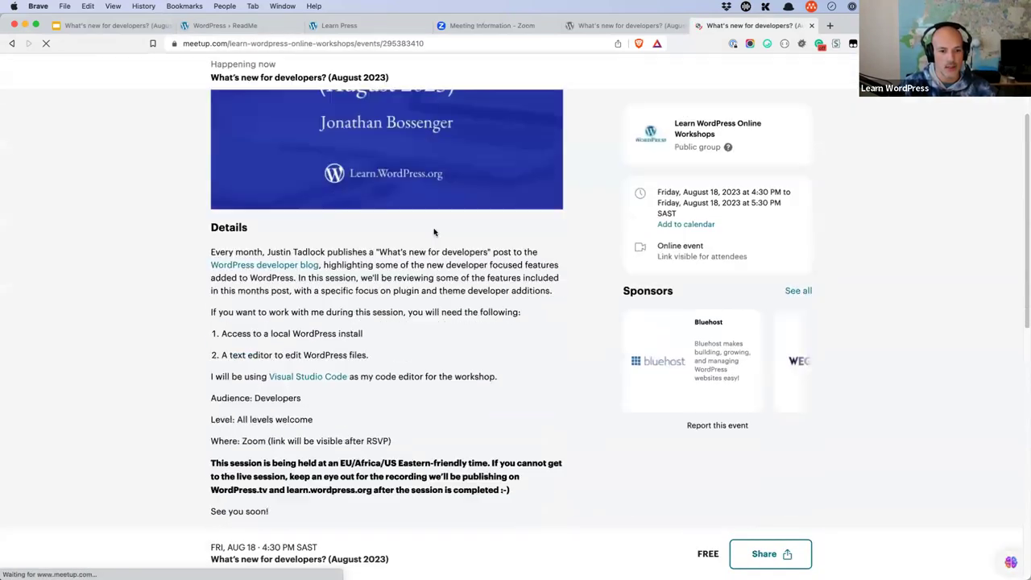
scroll(433, 231, down, 10)
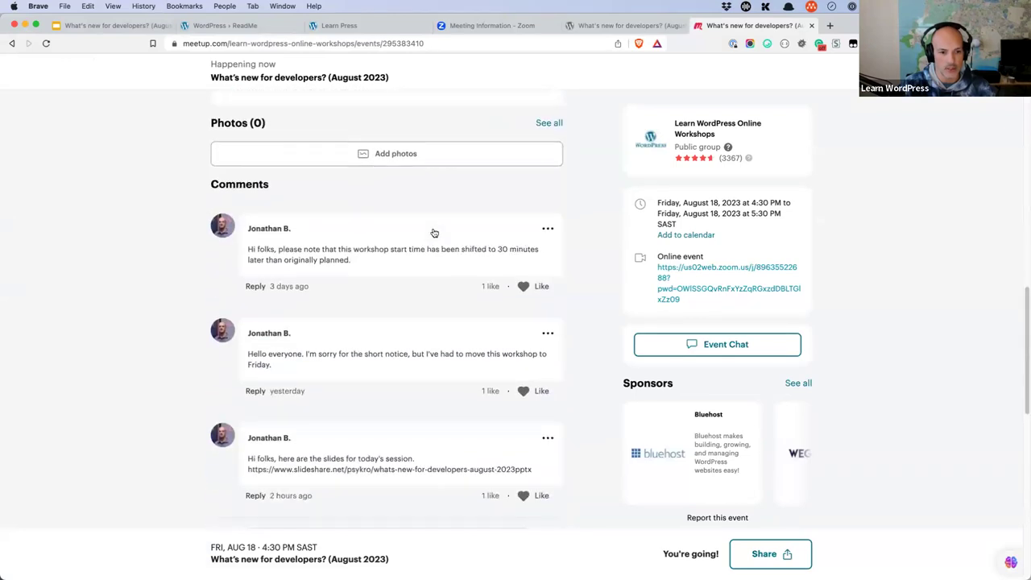
right_click(425, 375)
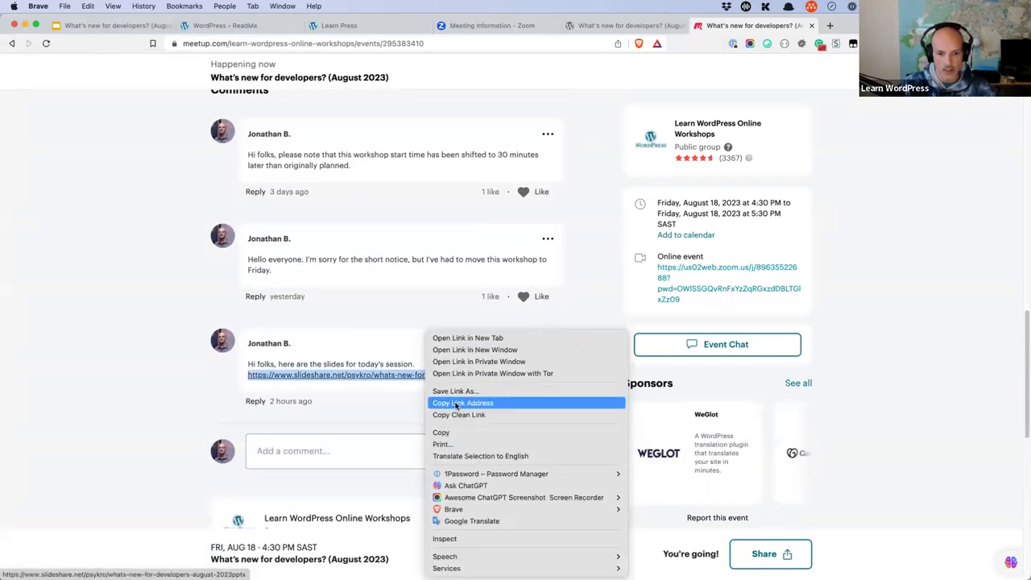
click(792, 496)
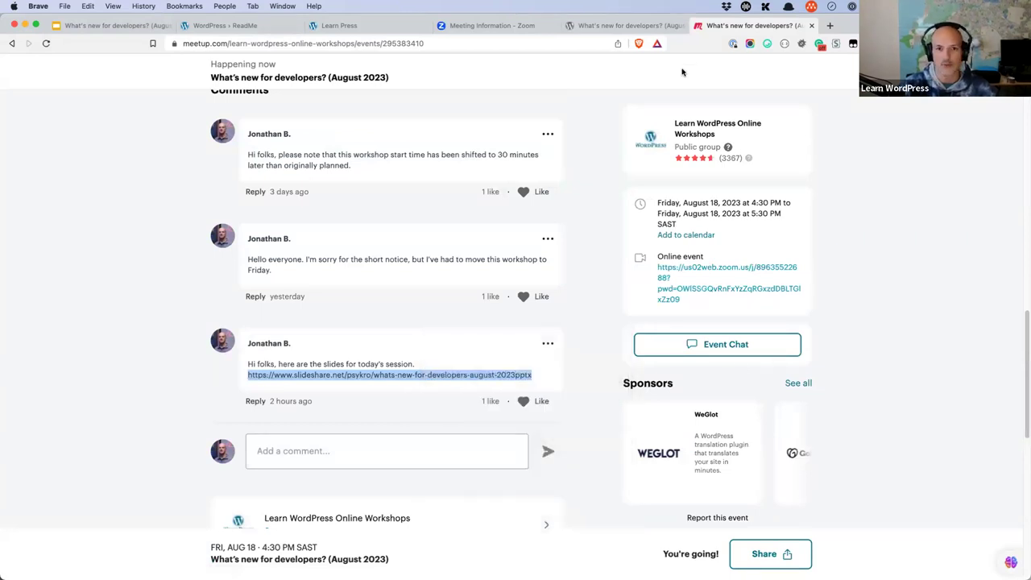
Return to the slide deck and advance past the second Announcements slide to the "Let's go!" slide.
click(374, 27)
click(222, 26)
click(103, 26)
key(Down)
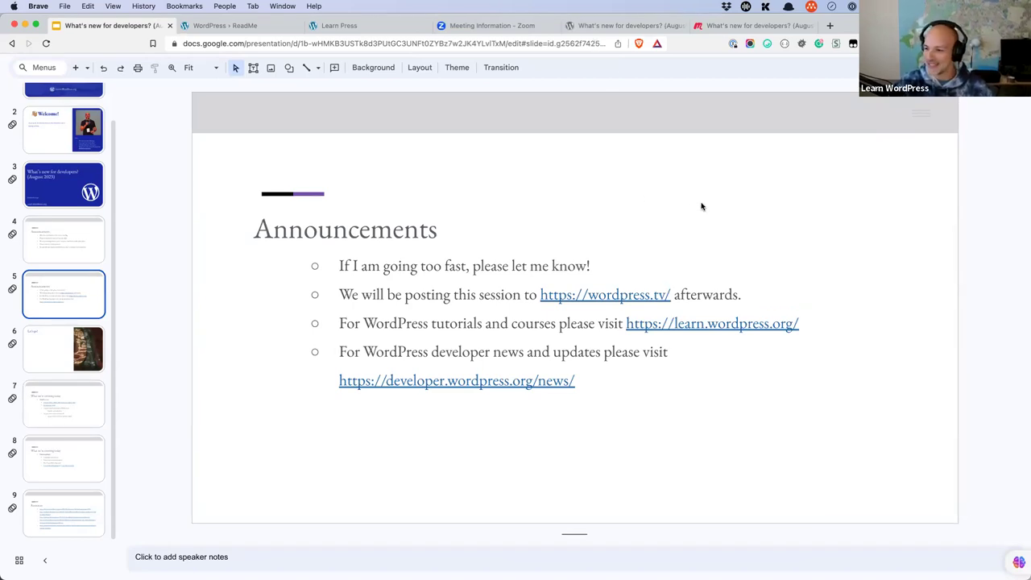
key(Down)
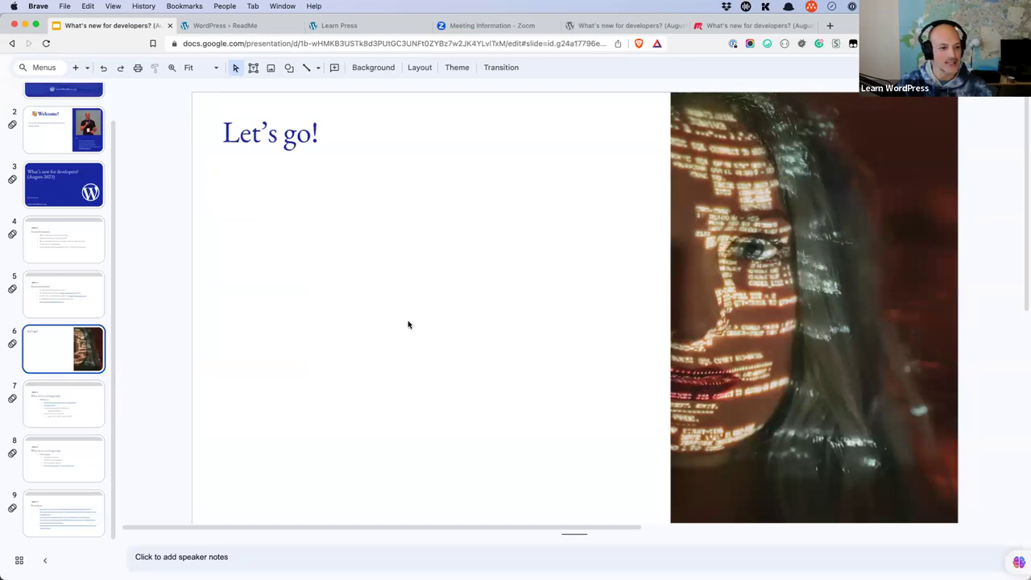
Bring up the developer blog post, then switch to PhpStorm and open readme.html from the learnpress project.
click(613, 26)
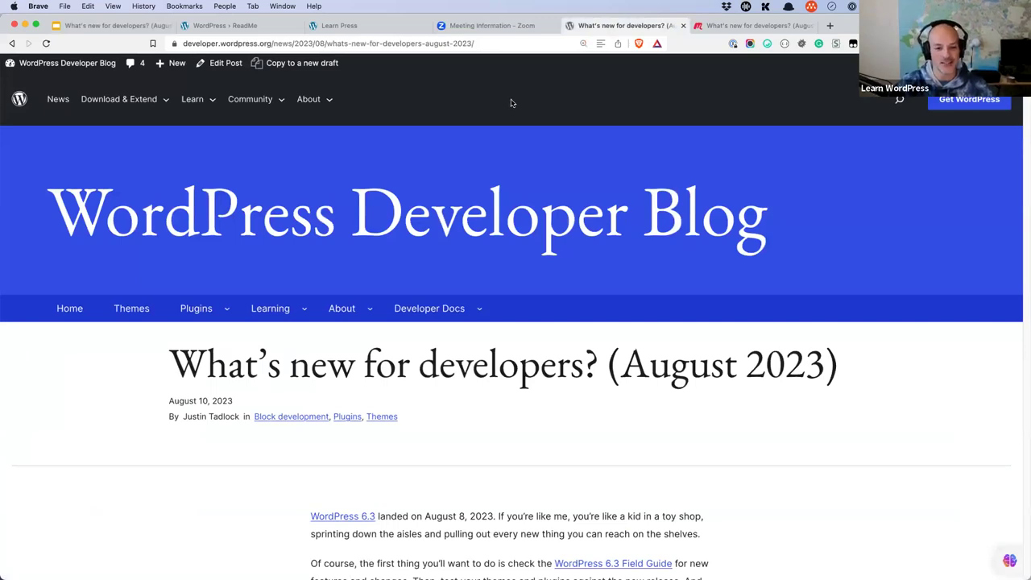
mouse_move(366, 574)
click(361, 556)
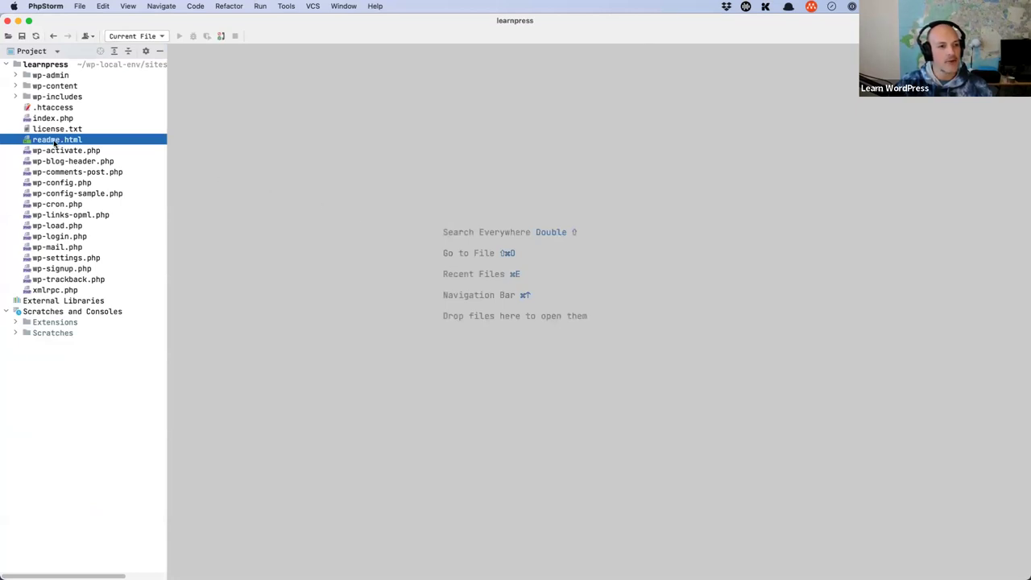
key(Return)
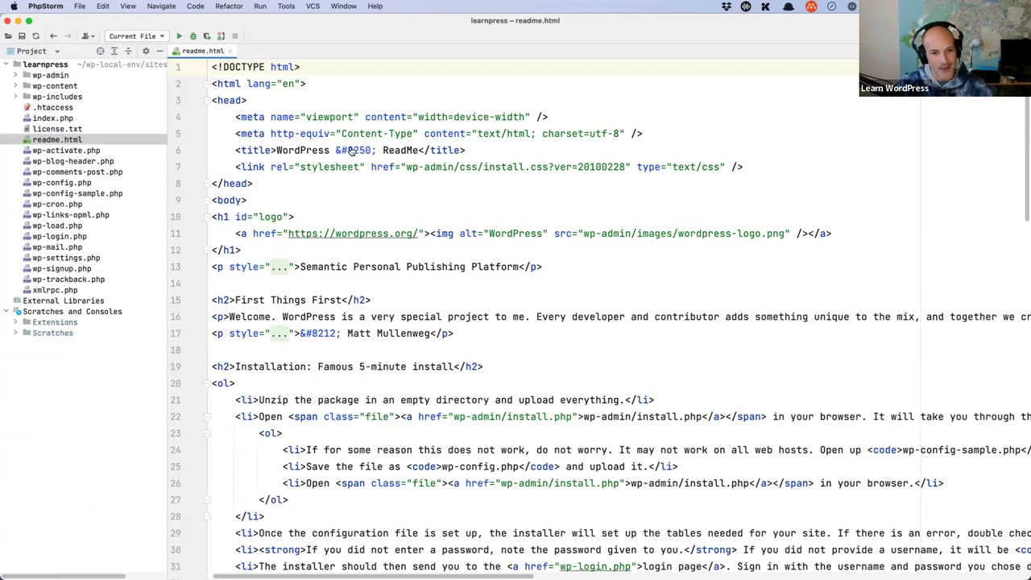
Switch to Brave and examine the learnpress.test/readme.html page, highlighting readme.html in its address.
key(super+Tab)
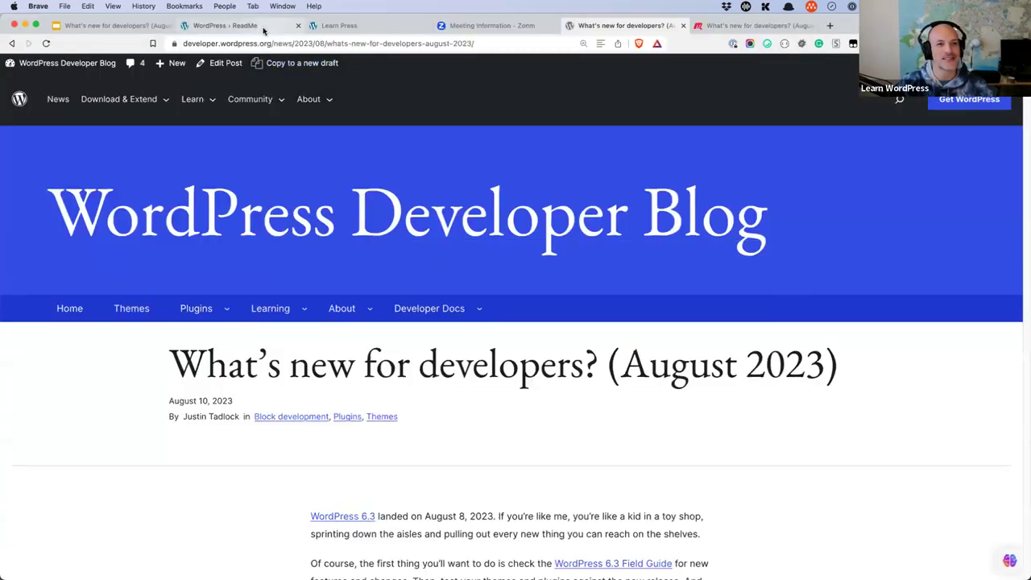
click(263, 27)
click(316, 42)
click(320, 44)
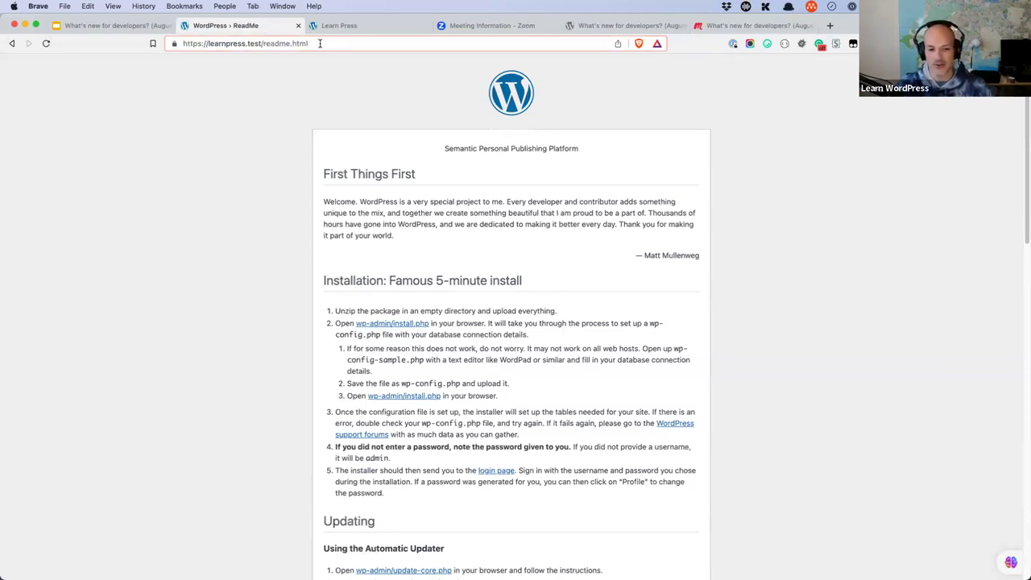
drag(326, 43, 263, 43)
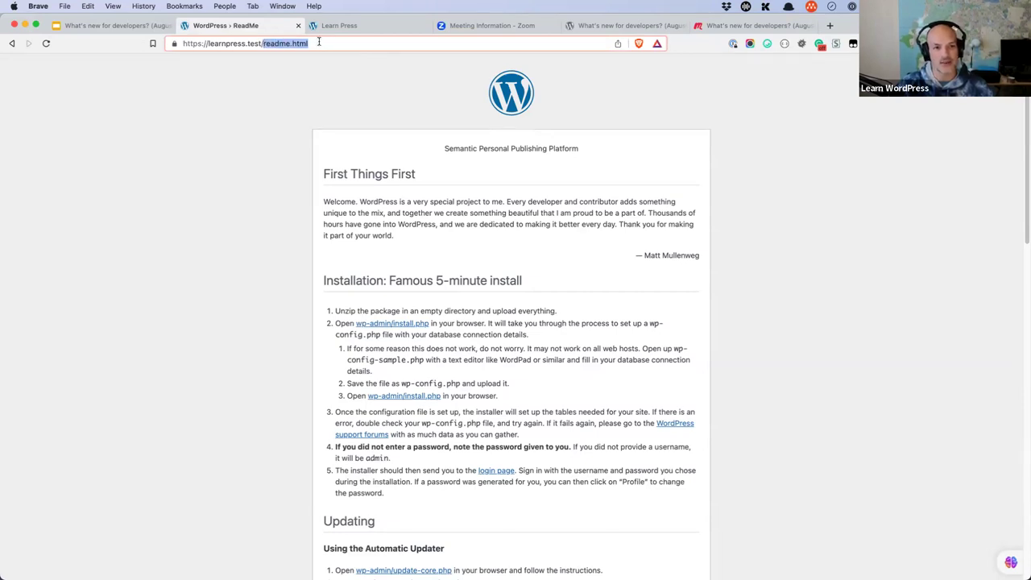
click(327, 115)
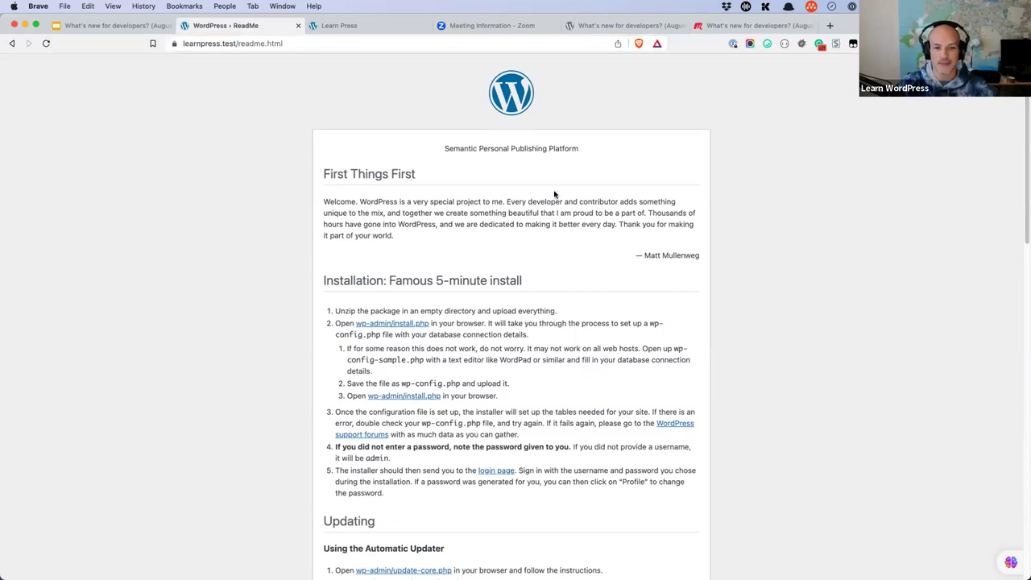
scroll(554, 194, down, 10)
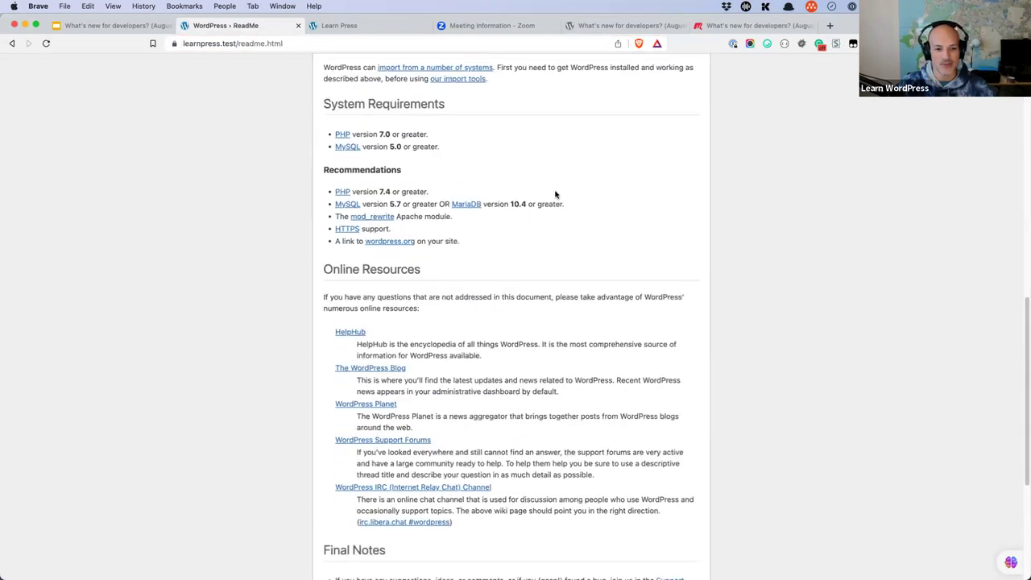
scroll(554, 194, down, 5)
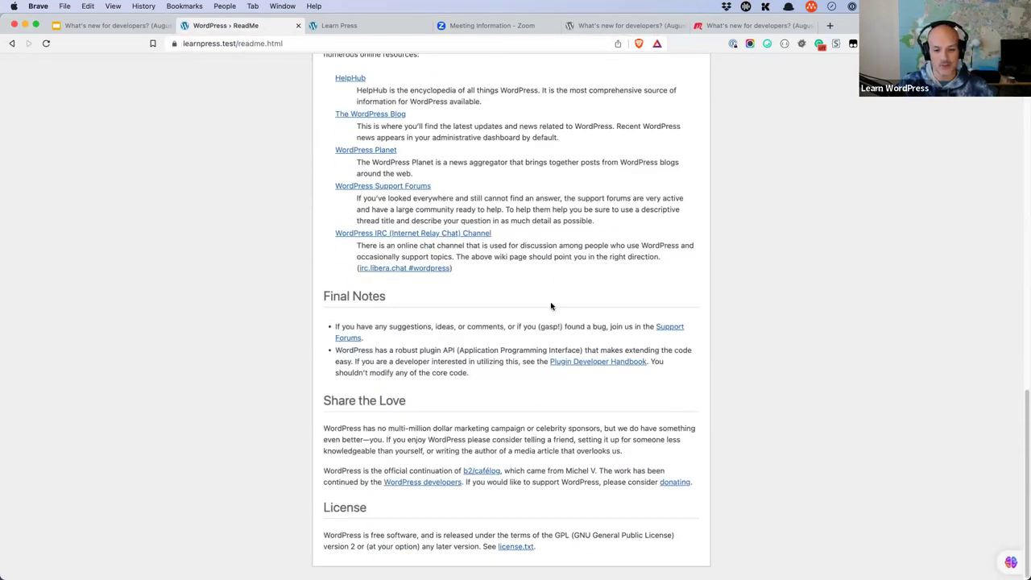
scroll(551, 305, up, 15)
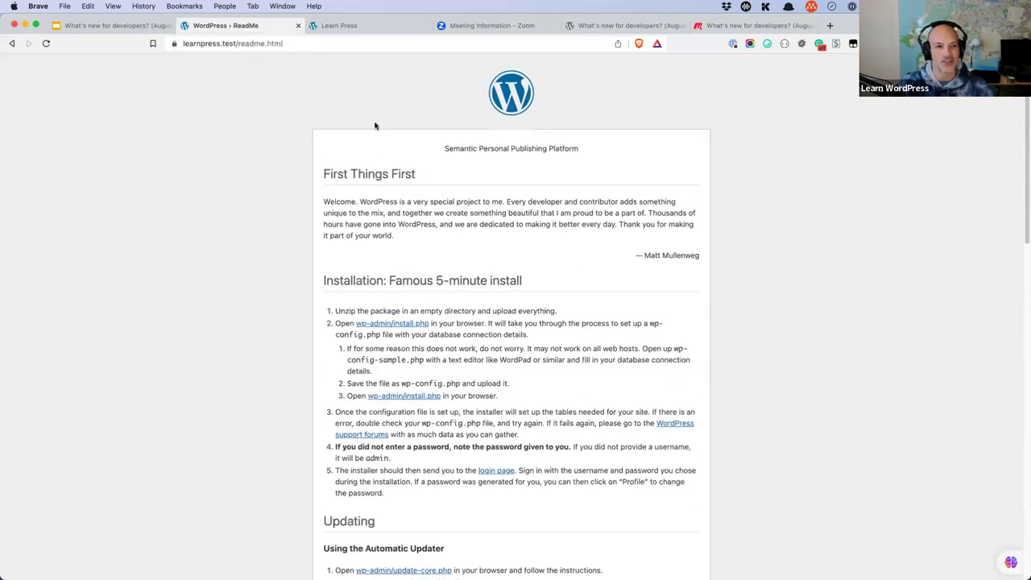
Close the WordPress ReadMe page and show the slide listing the WordPress core topics in the deck.
click(298, 28)
click(113, 25)
click(95, 395)
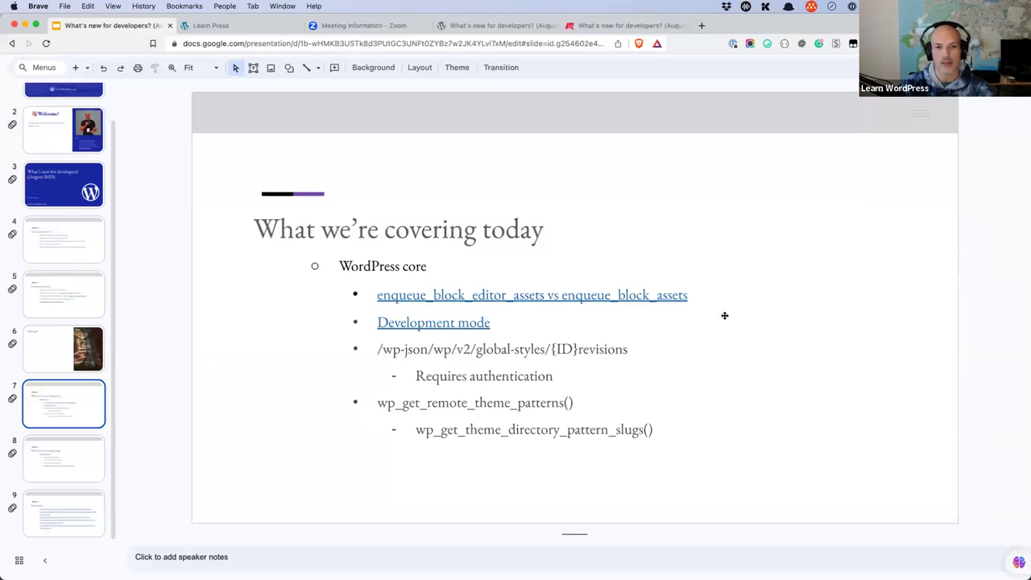
Look through the August 2023 developer blog post from its introduction to the Extendable media inserter section.
click(535, 25)
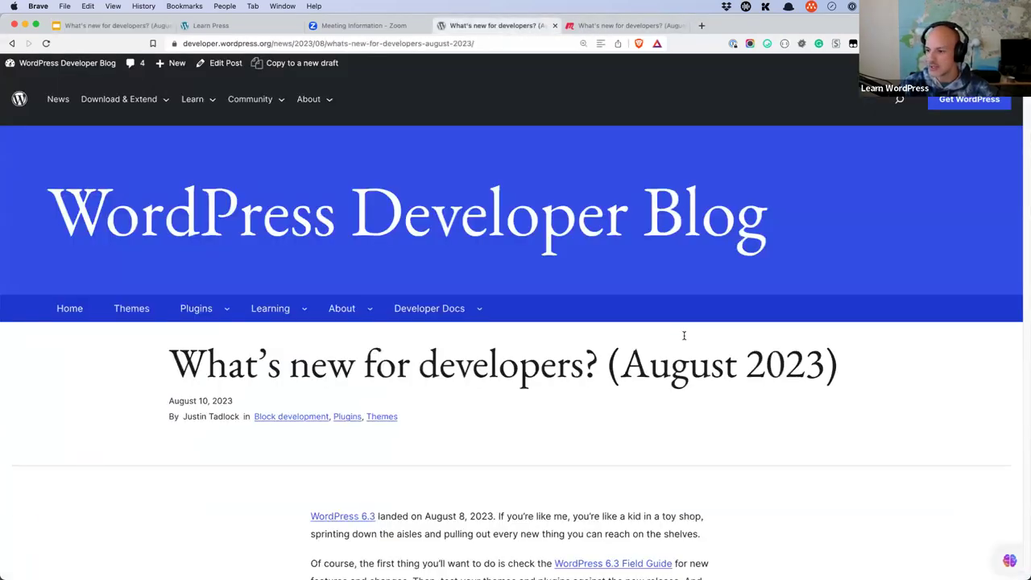
scroll(683, 335, down, 6)
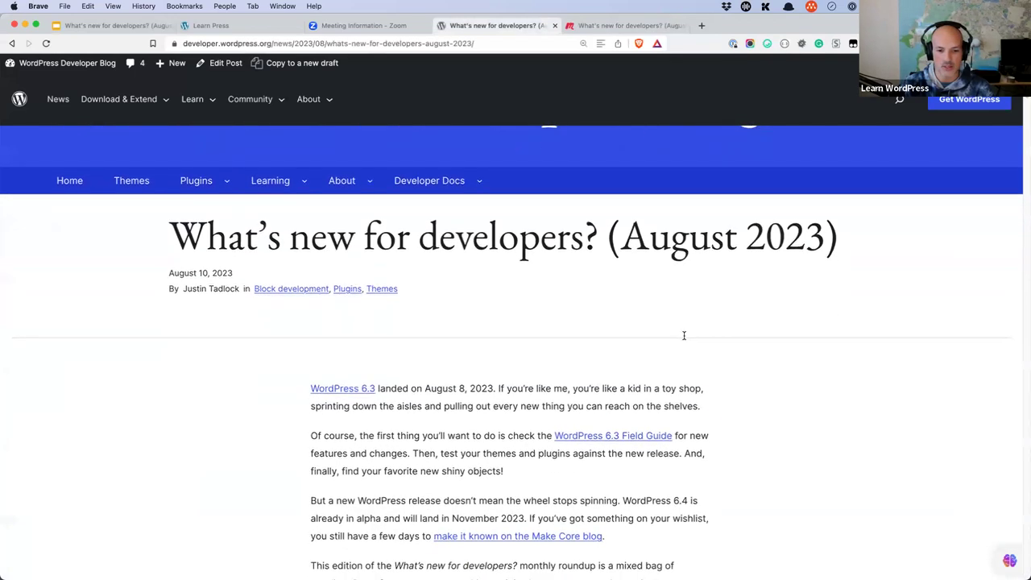
scroll(684, 335, down, 1)
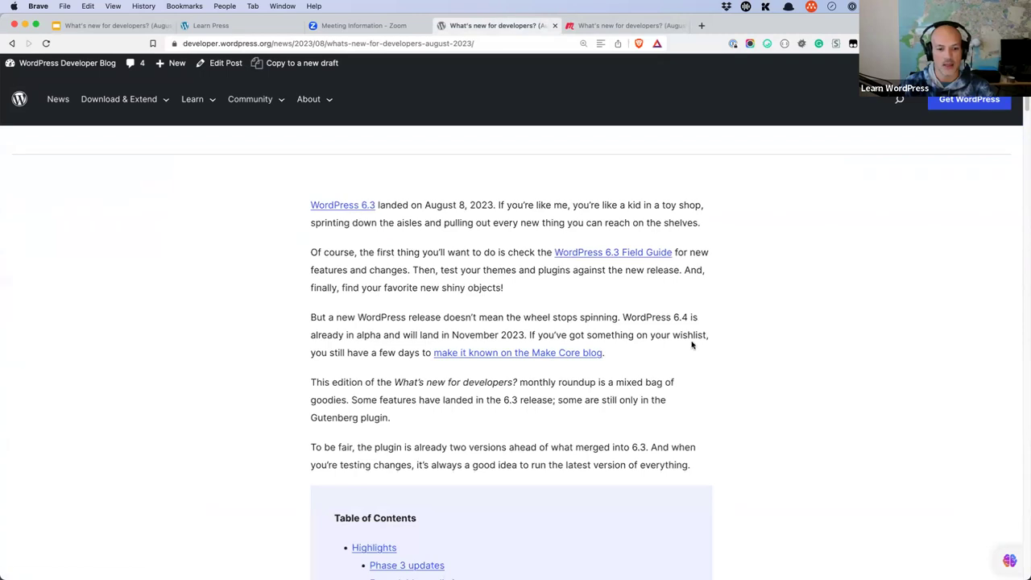
scroll(690, 344, down, 10)
scroll(691, 345, down, 13)
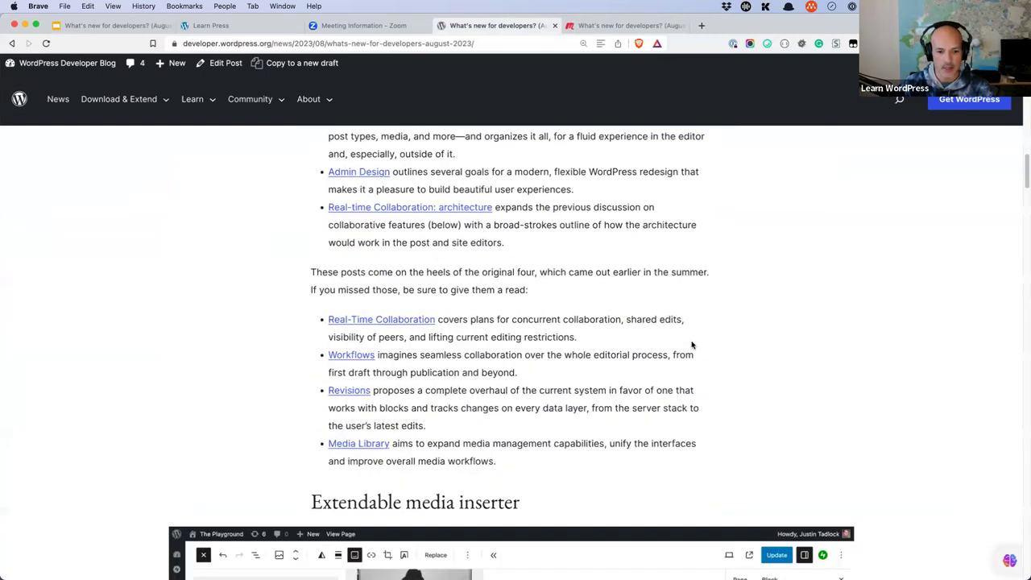
scroll(690, 344, down, 10)
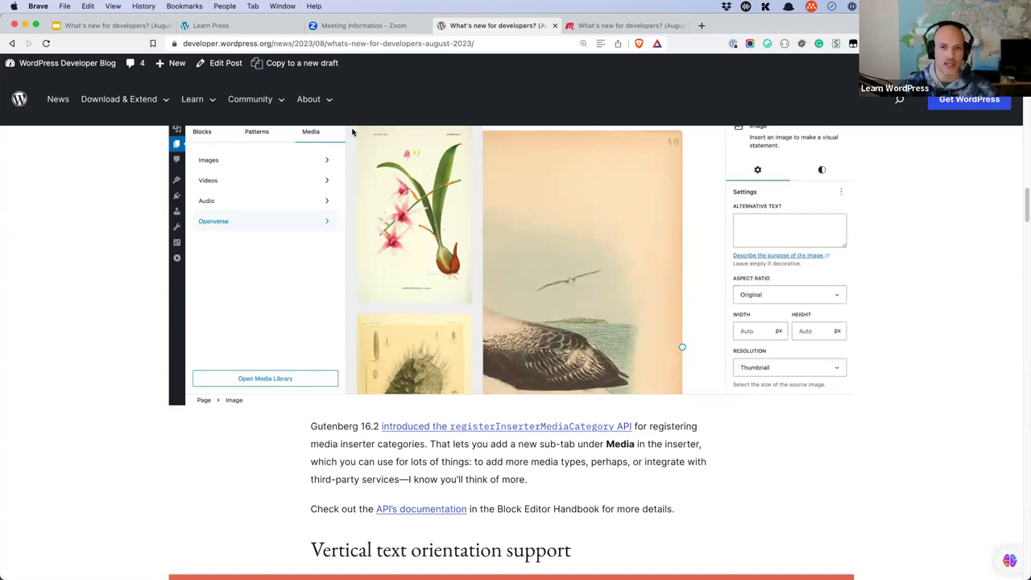
Open the Learn Press site's dashboard in a separate tab and deactivate the WP Learn Dashboard Widgets plugin.
click(254, 31)
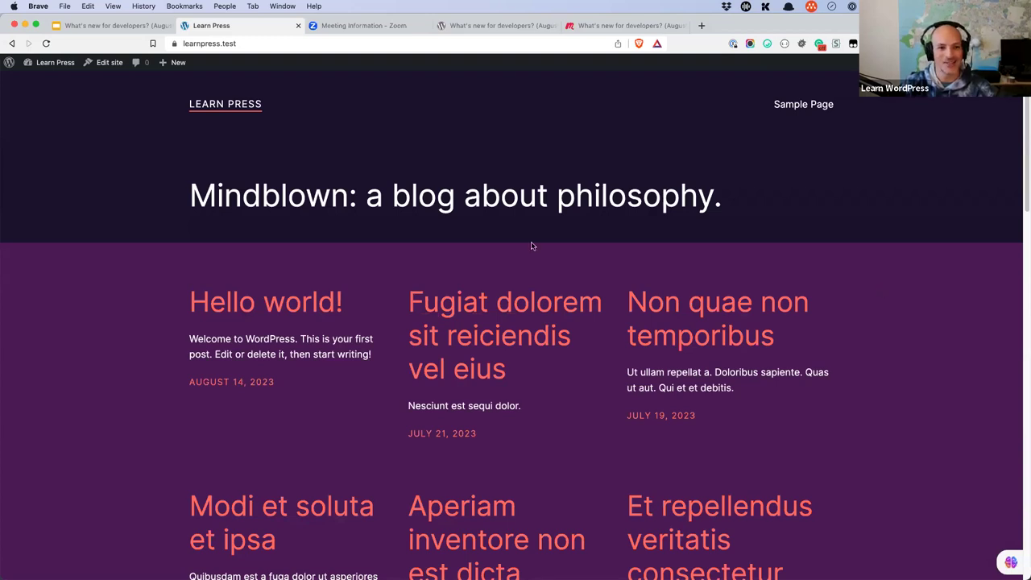
right_click(51, 81)
key(Return)
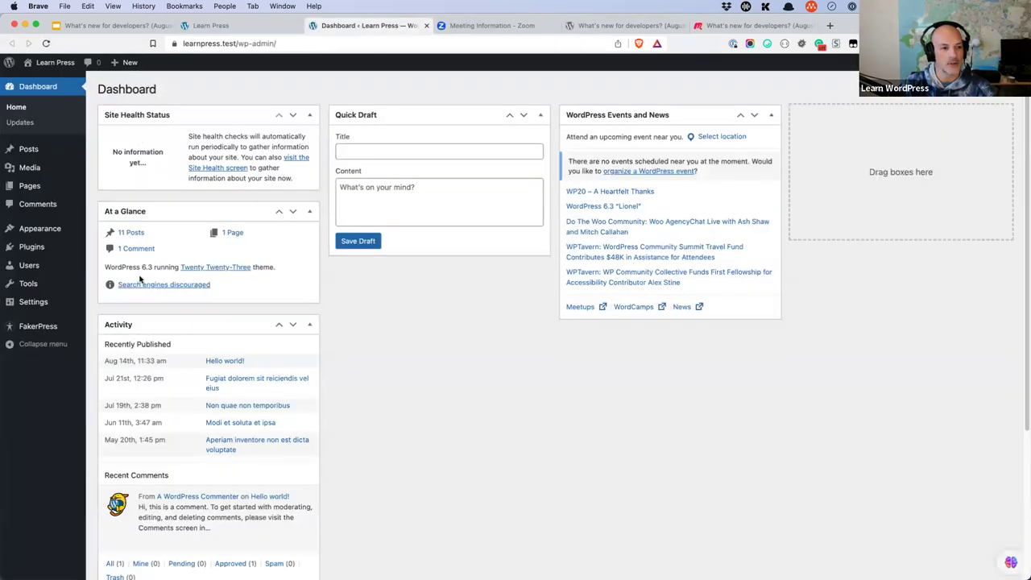
click(37, 248)
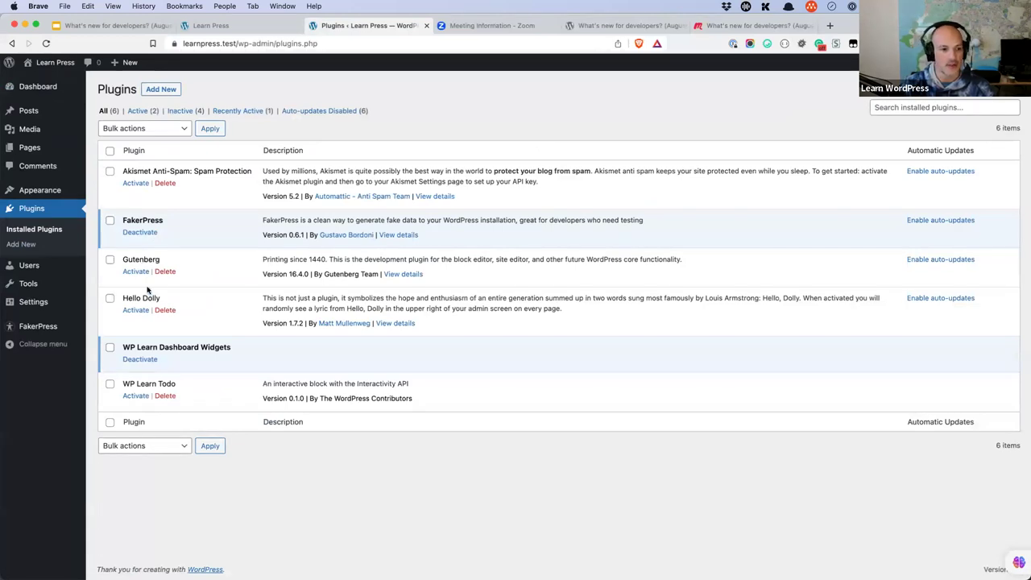
click(147, 360)
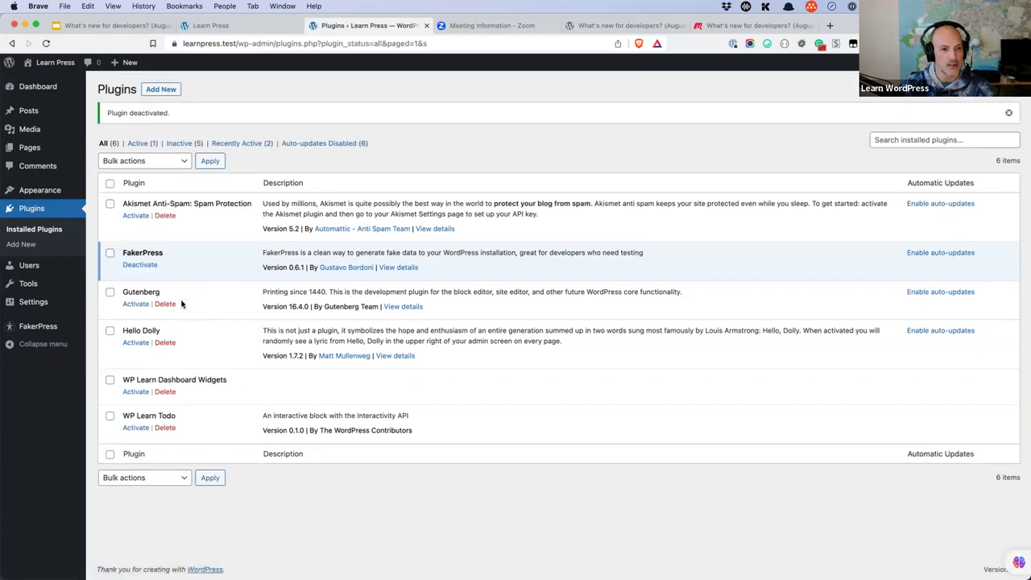
View the site's installed themes, and bring up the enqueue_block_editor_assets link preview on the WordPress core slide.
click(135, 303)
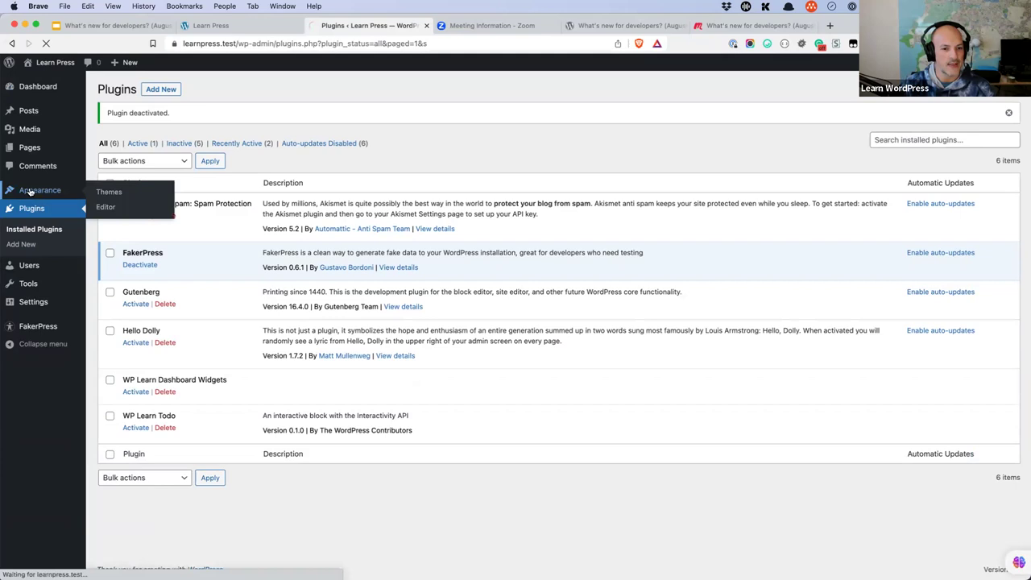
click(30, 191)
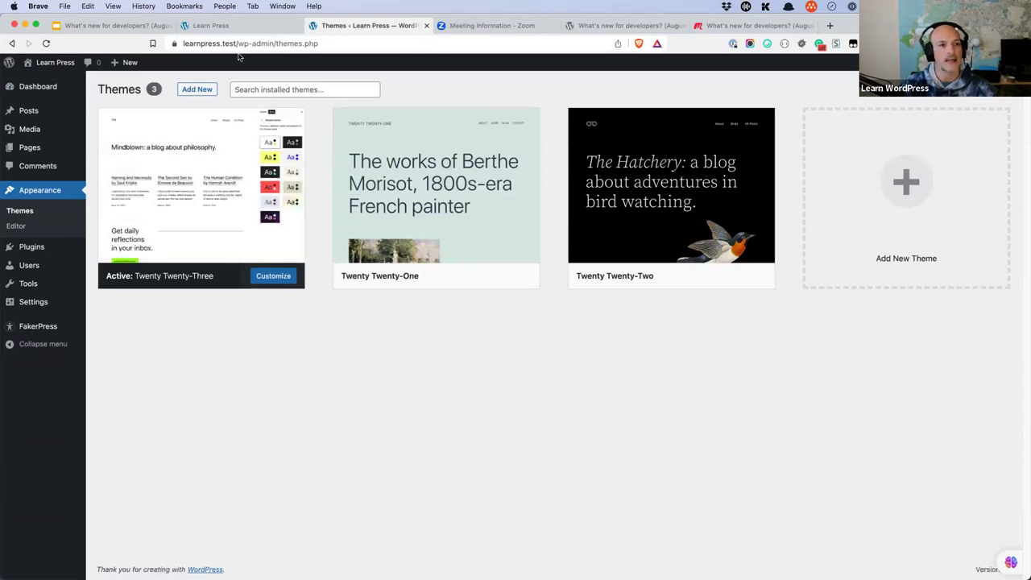
click(142, 27)
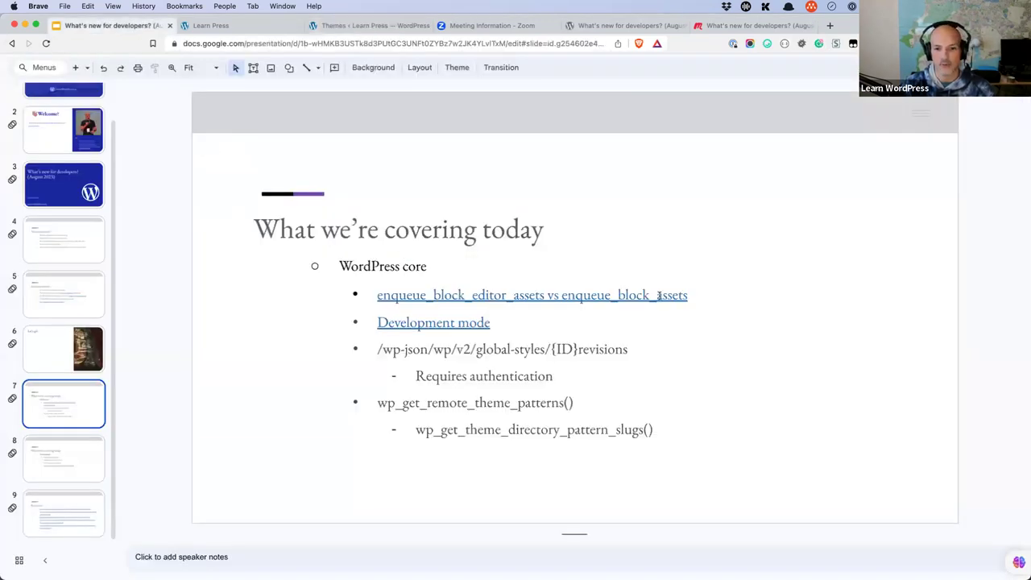
click(413, 296)
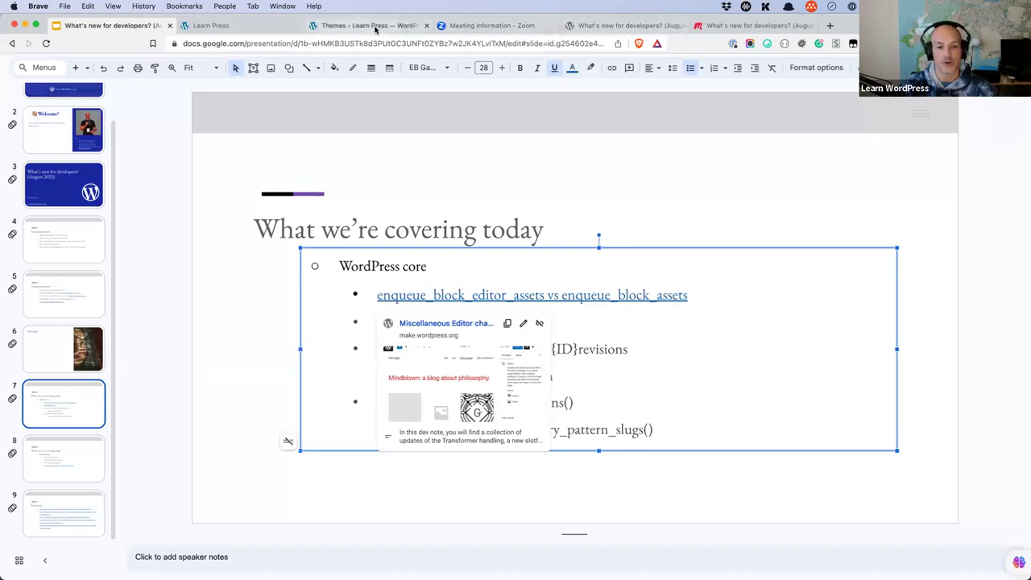
Look through the August 2023 developer blog post for the section on loading assets and the post editor iframe.
click(631, 31)
scroll(598, 271, down, 10)
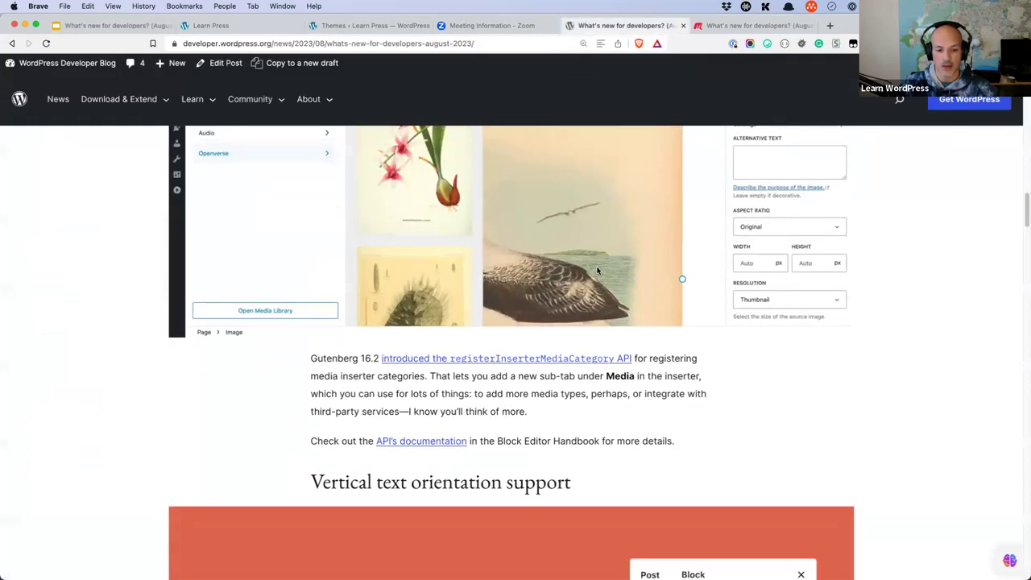
scroll(598, 272, down, 8)
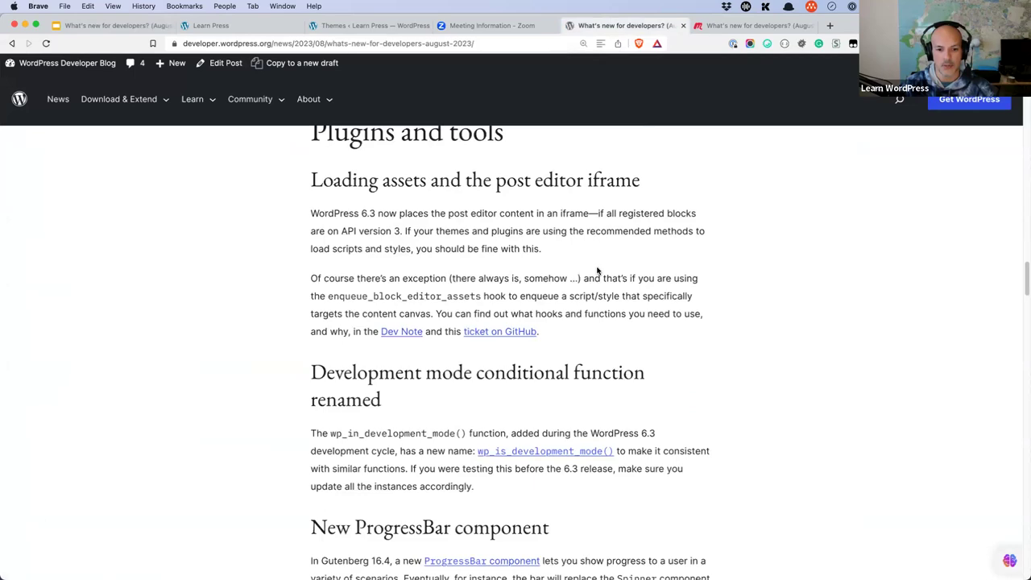
scroll(597, 271, down, 10)
scroll(597, 272, down, 10)
scroll(598, 272, down, 2)
scroll(597, 271, up, 9)
scroll(598, 272, up, 8)
scroll(598, 271, up, 2)
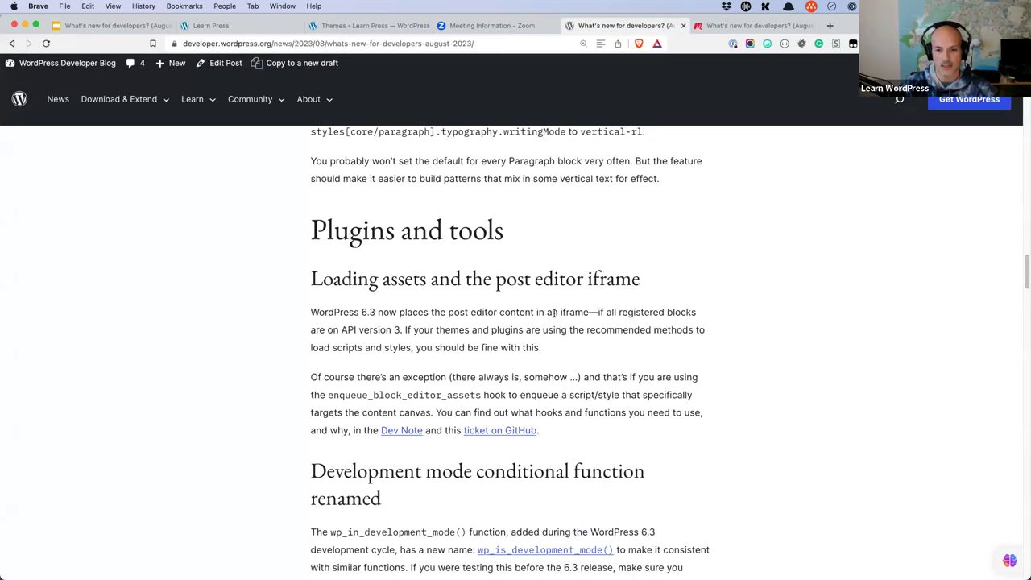
Return to the Learn Press front page and open the Site Editor from its dashboard.
click(233, 25)
mouse_move(53, 63)
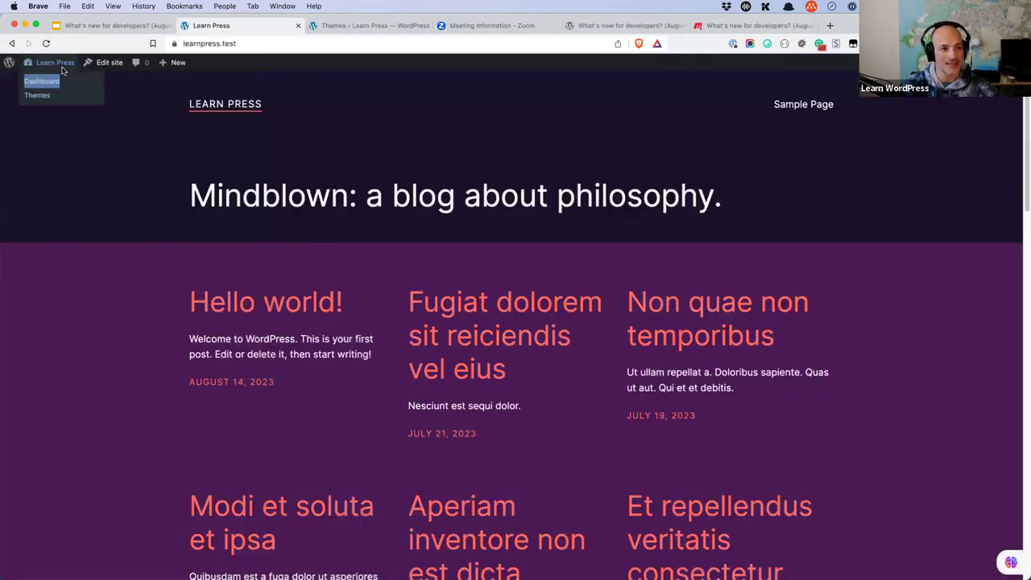
click(49, 82)
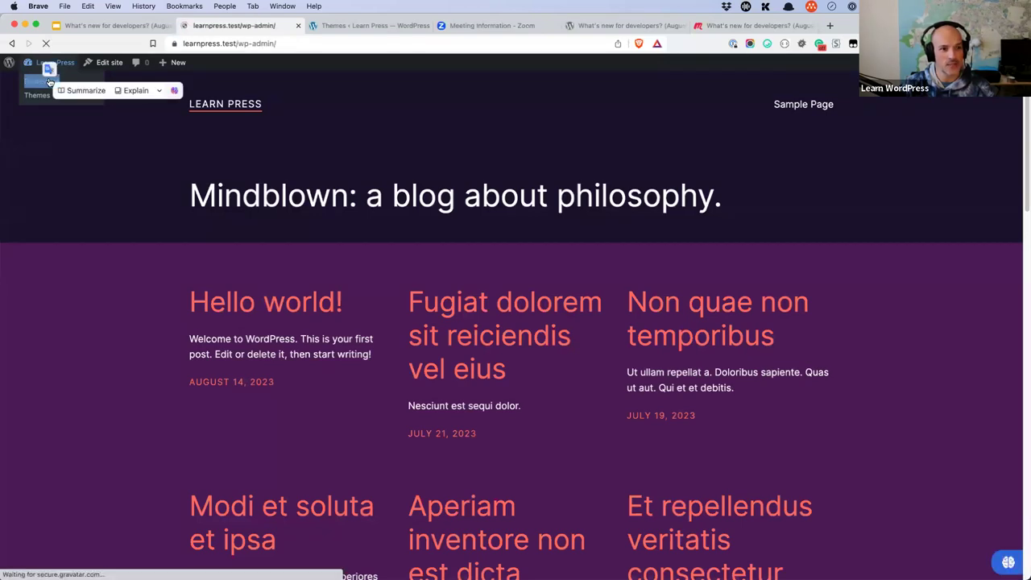
mouse_move(49, 235)
click(122, 246)
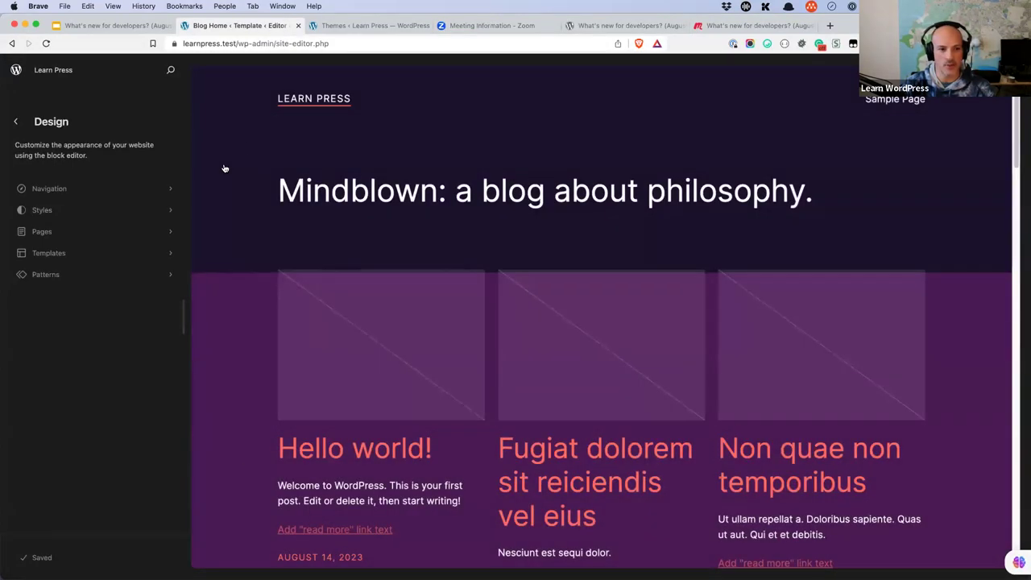
Inspect the Site Editor canvas in the developer tools and select its editor-canvas iframe element.
right_click(238, 108)
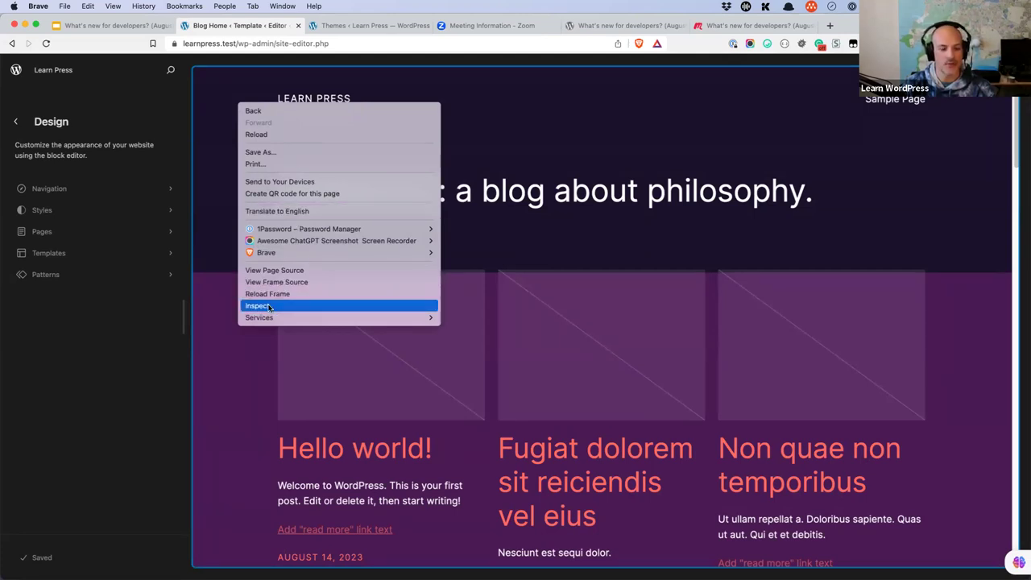
click(372, 305)
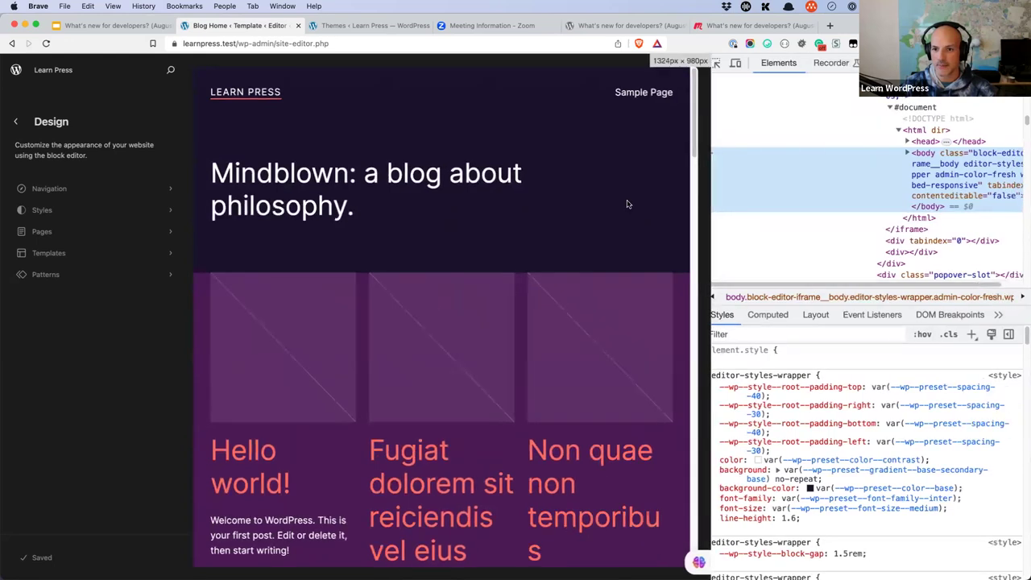
drag(628, 204, 619, 203)
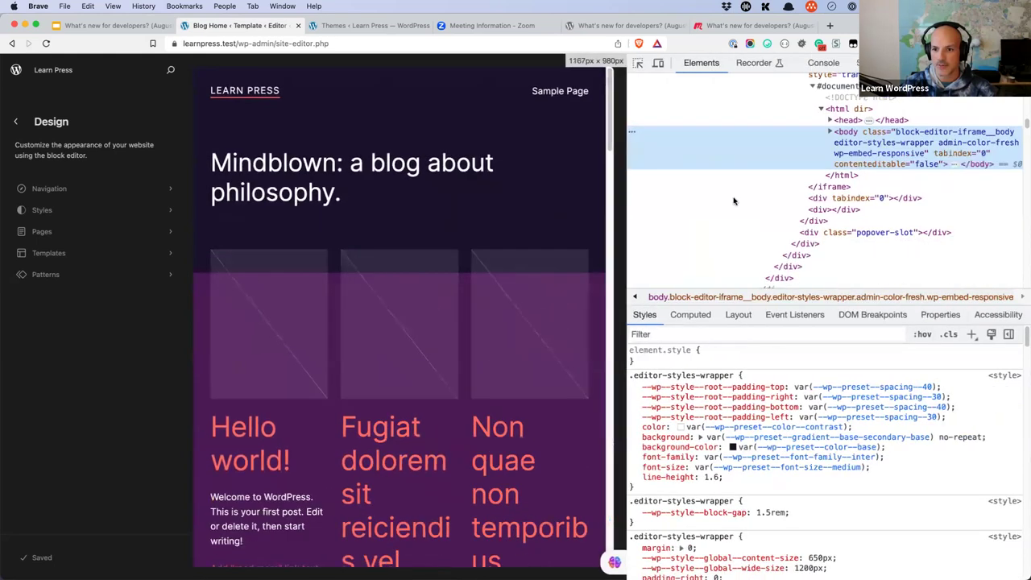
click(825, 199)
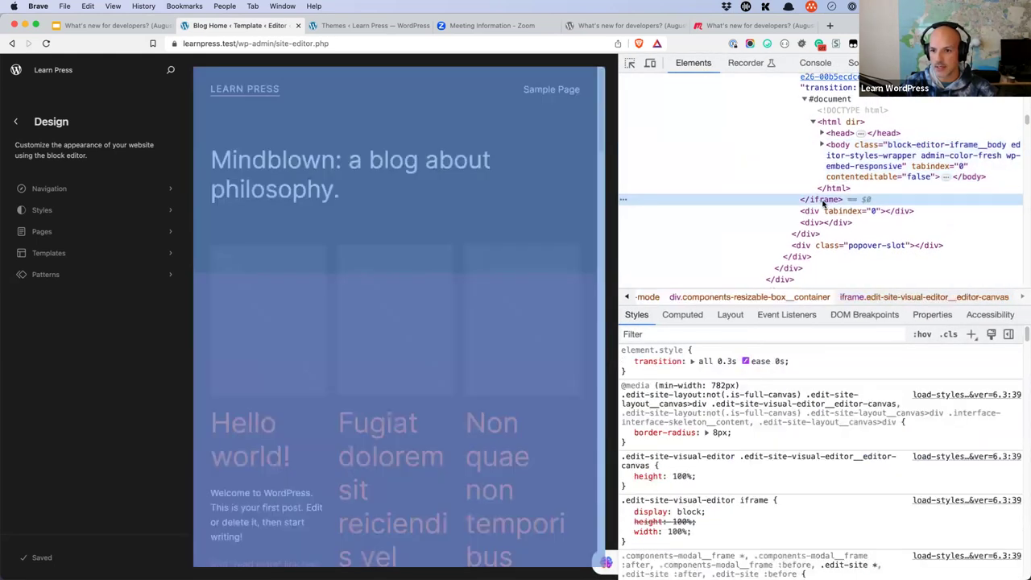
scroll(826, 193, up, 3)
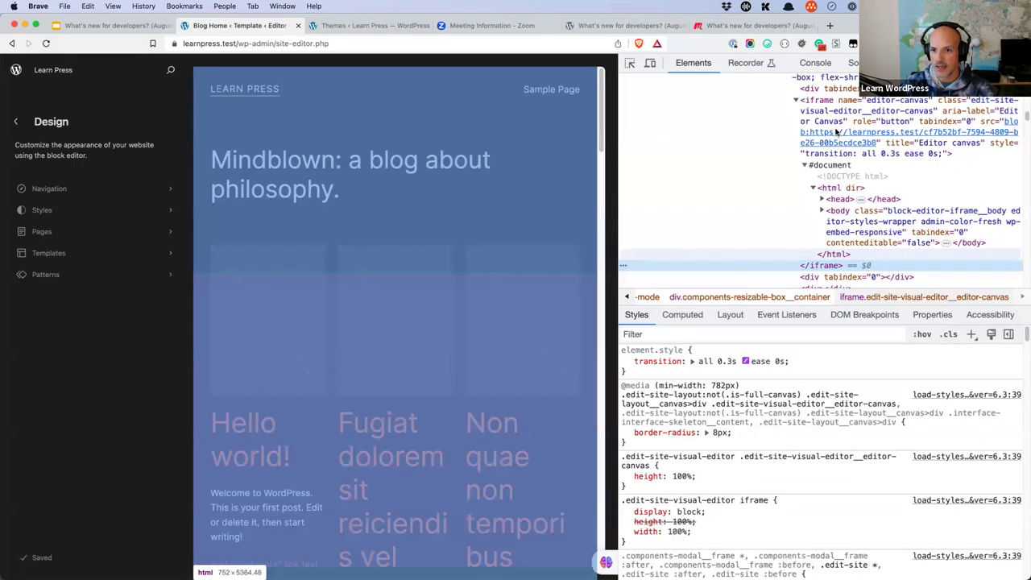
click(838, 133)
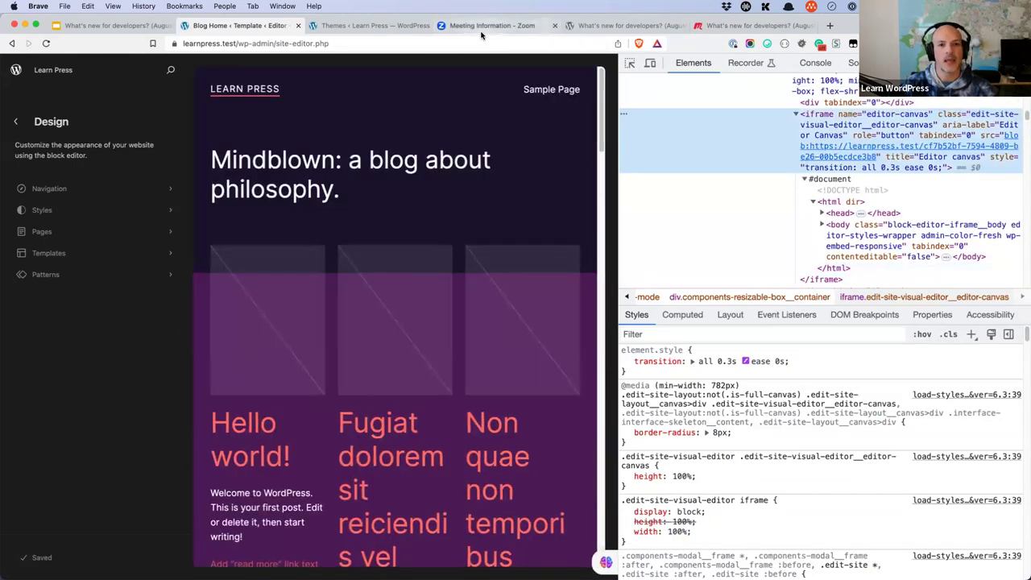
Open the Dev Note linked in the blog post's Loading assets section in a separate tab and show it.
click(622, 25)
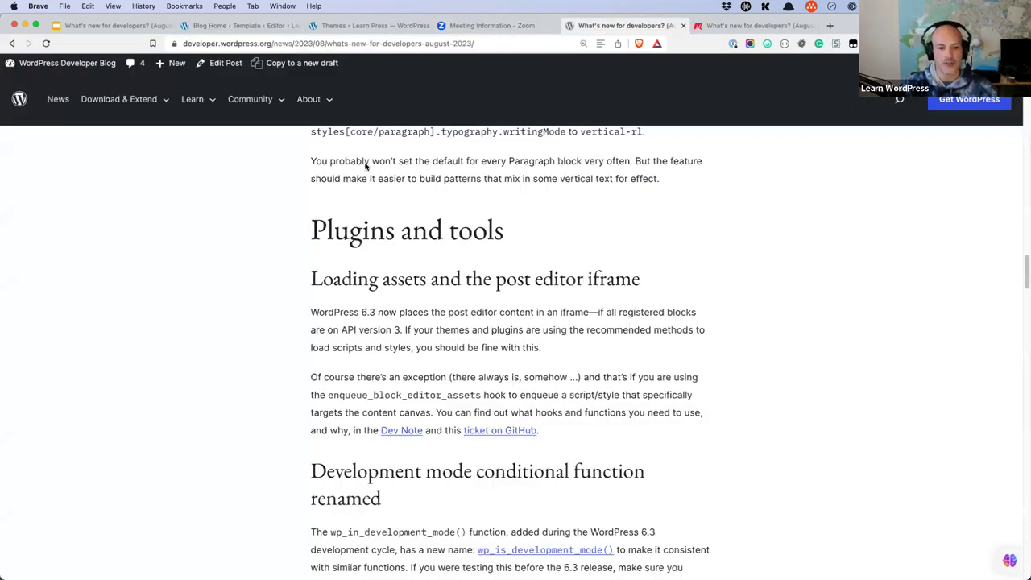
super+click(402, 431)
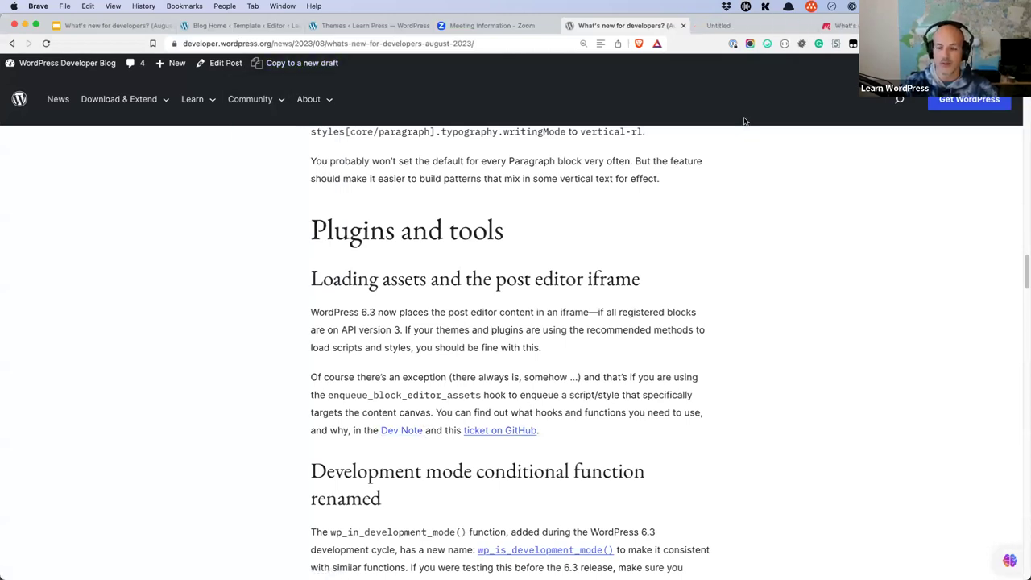
click(751, 26)
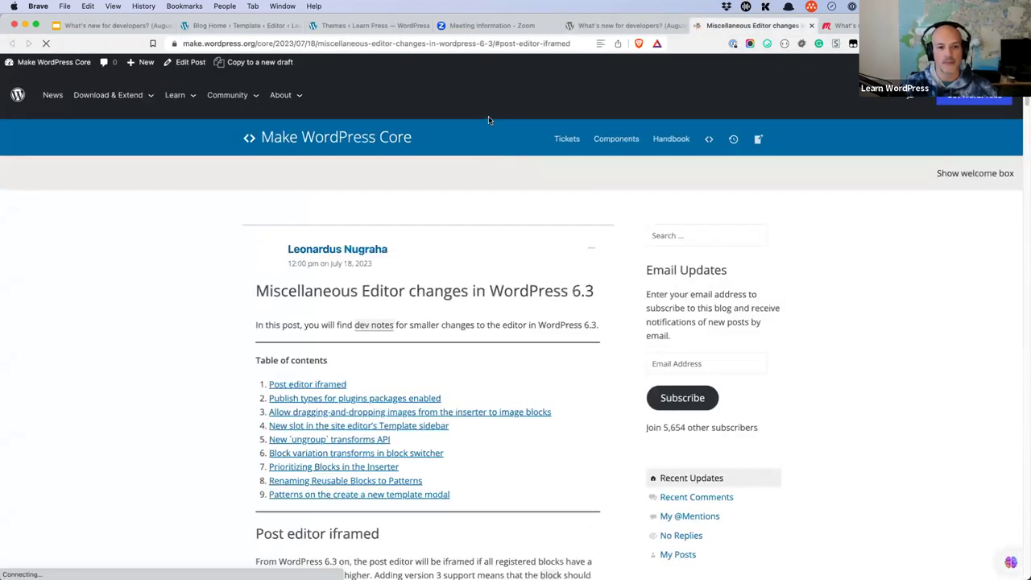
scroll(444, 266, up, 10)
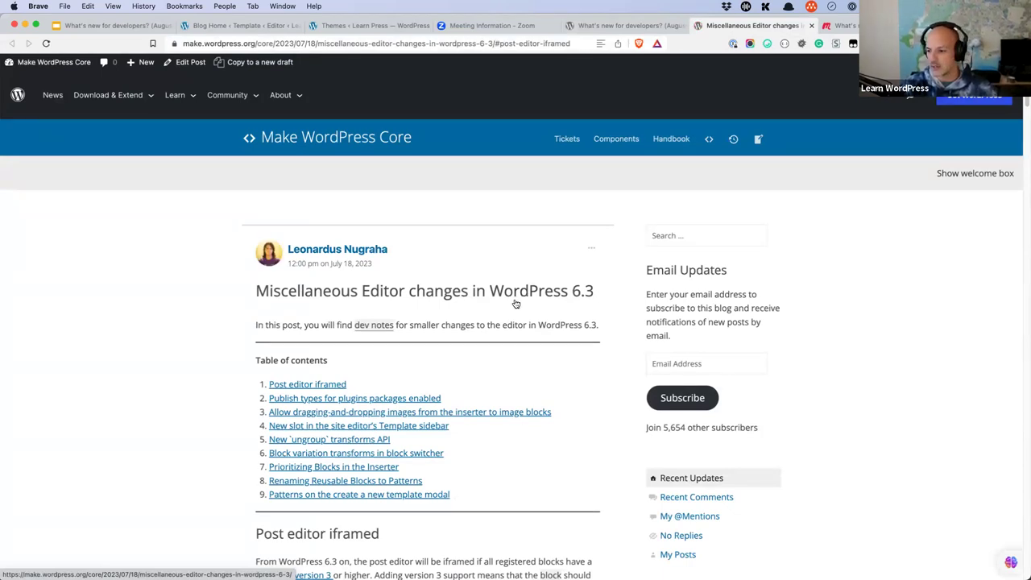
Select the dev note's web address up to, but not including, the #post-editor-iframed anchor.
click(490, 43)
click(508, 43)
drag(517, 43, 179, 44)
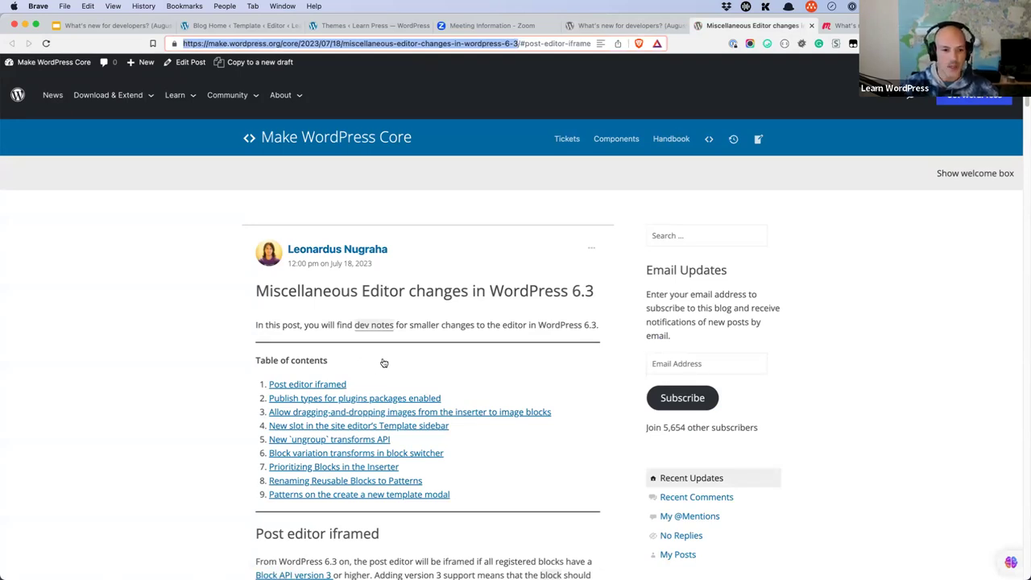
Read the Post editor iframed section and view the linked post "Blocks in an iframed (template) editor" in a separate tab.
scroll(382, 361, down, 5)
scroll(384, 361, down, 2)
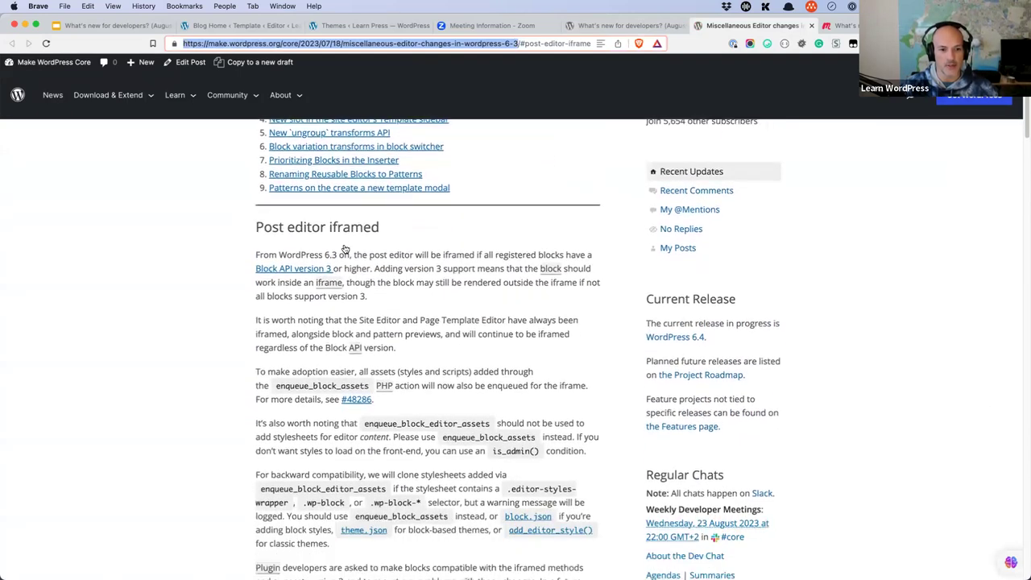
scroll(371, 234, down, 3)
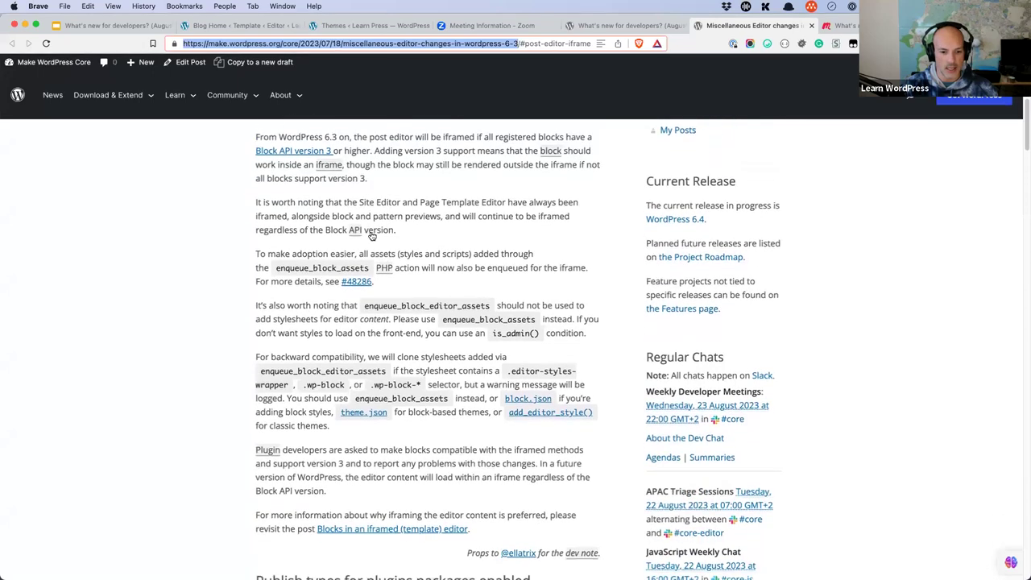
super+click(357, 530)
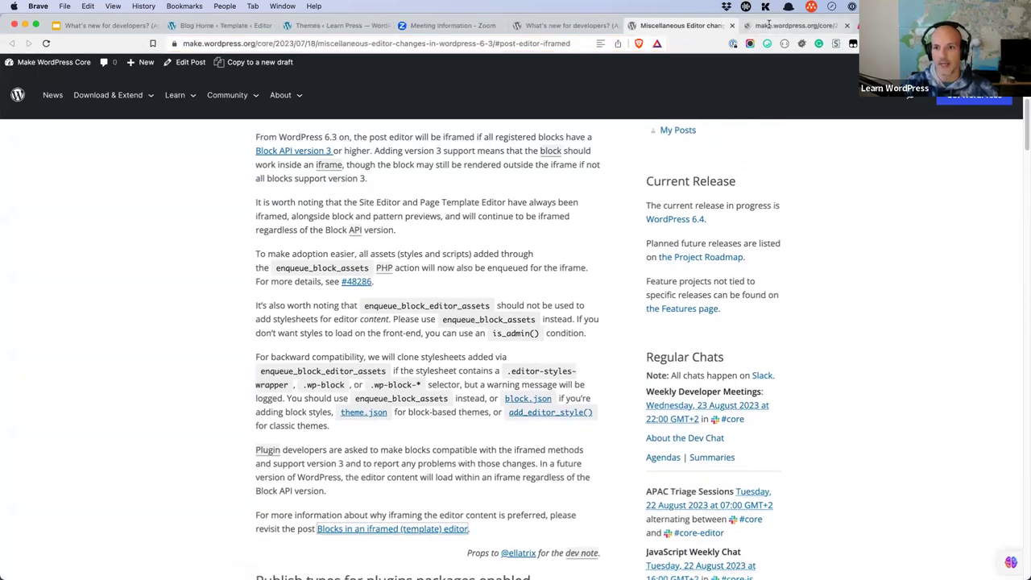
key(ctrl+Tab)
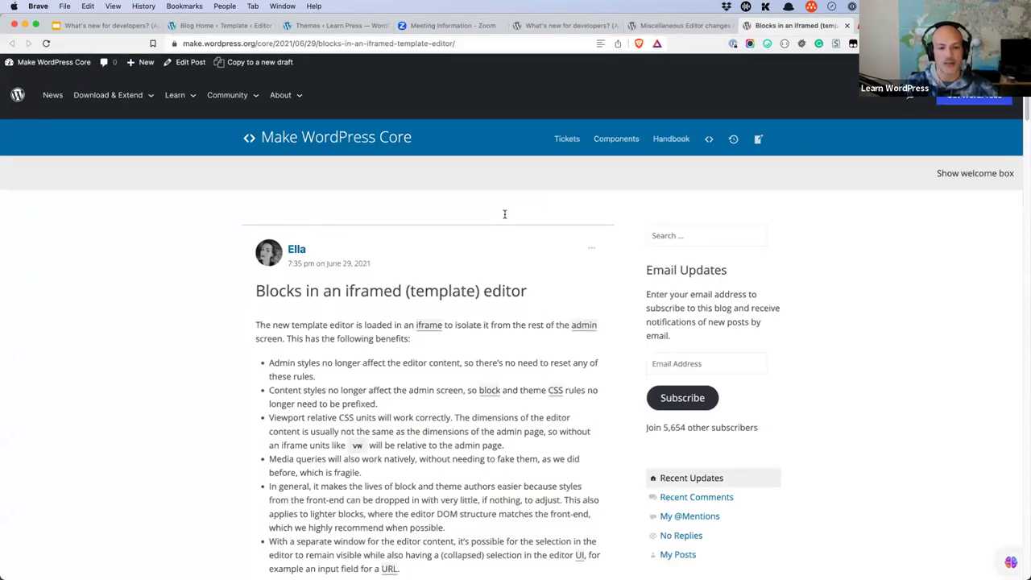
scroll(504, 213, down, 3)
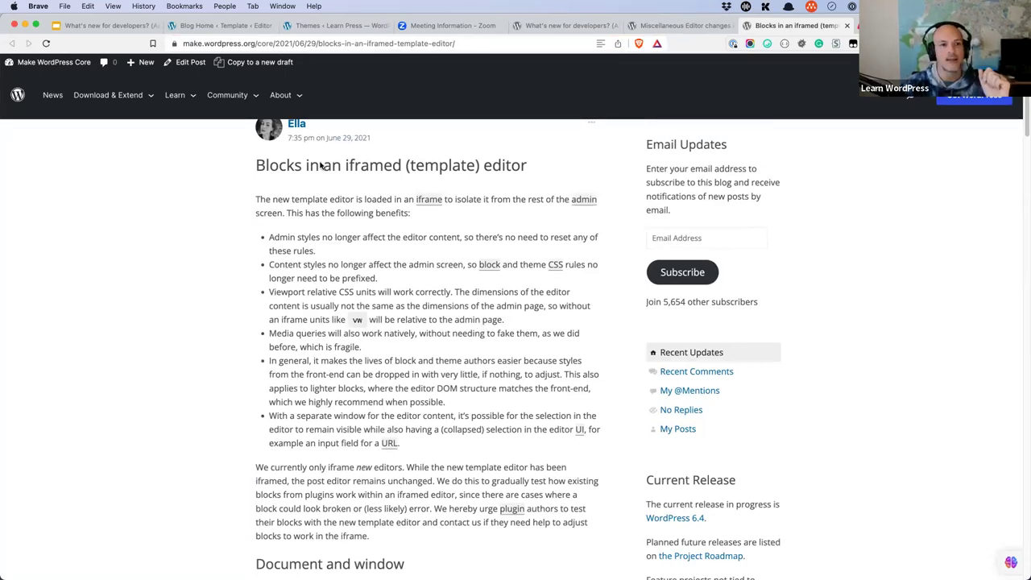
Copy the hook name enqueue_block_assets from the first WordPress core bullet on the slide.
click(135, 30)
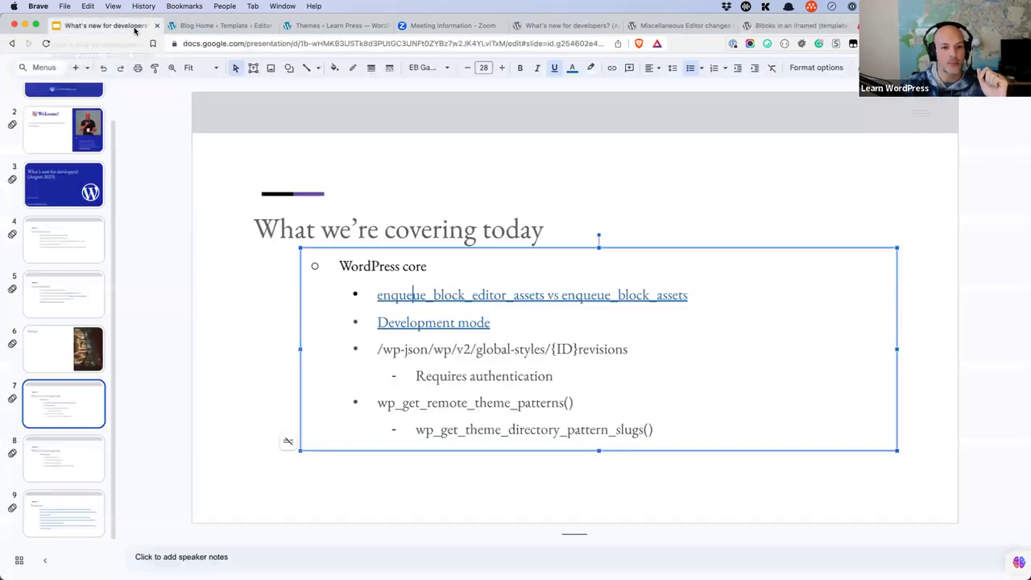
click(563, 296)
click(698, 299)
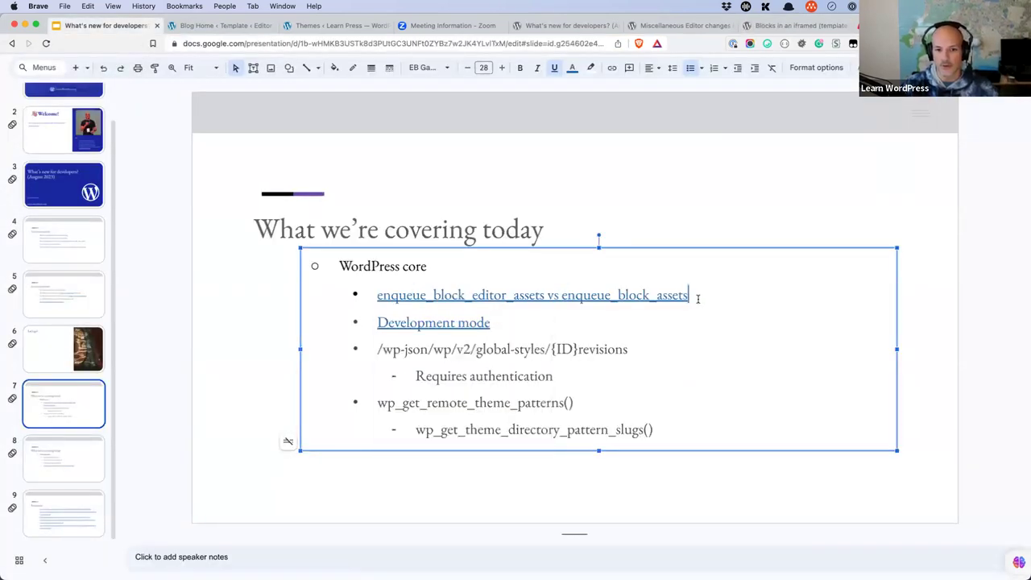
drag(686, 296, 561, 296)
key(super+c)
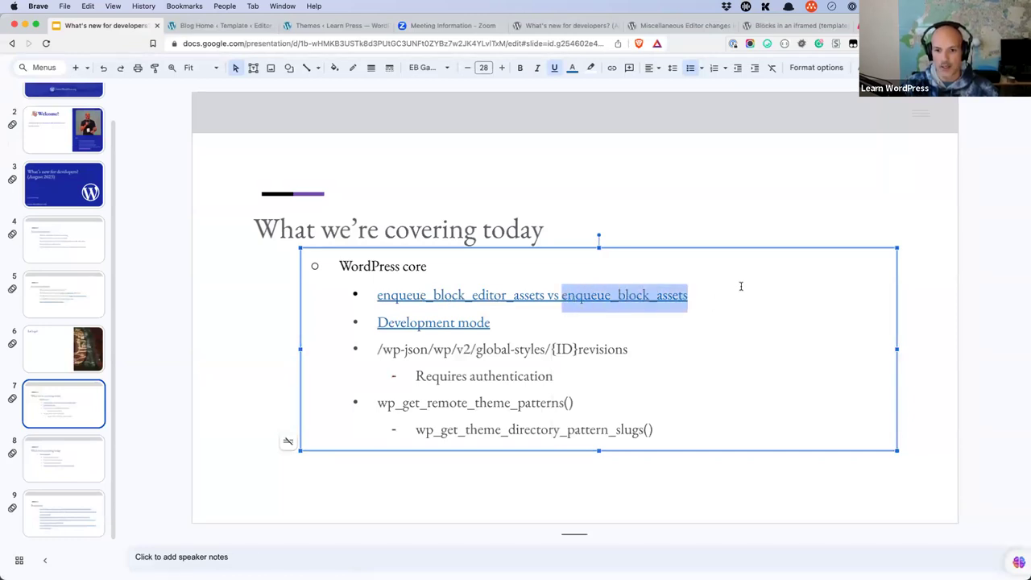
Open developer.wordpress.org in a new tab.
key(super+t)
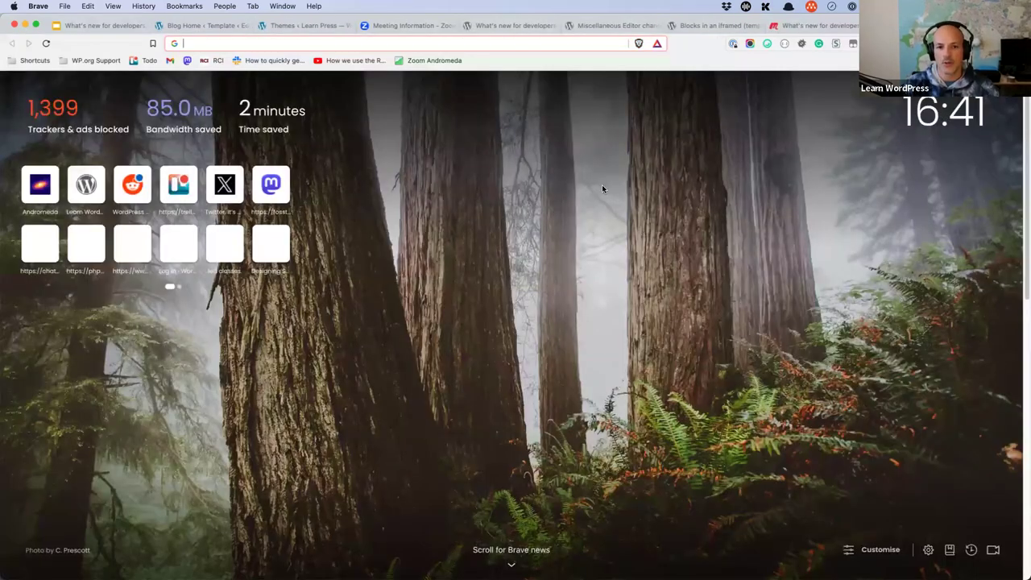
text(developer.wordpress.org)
key(Return)
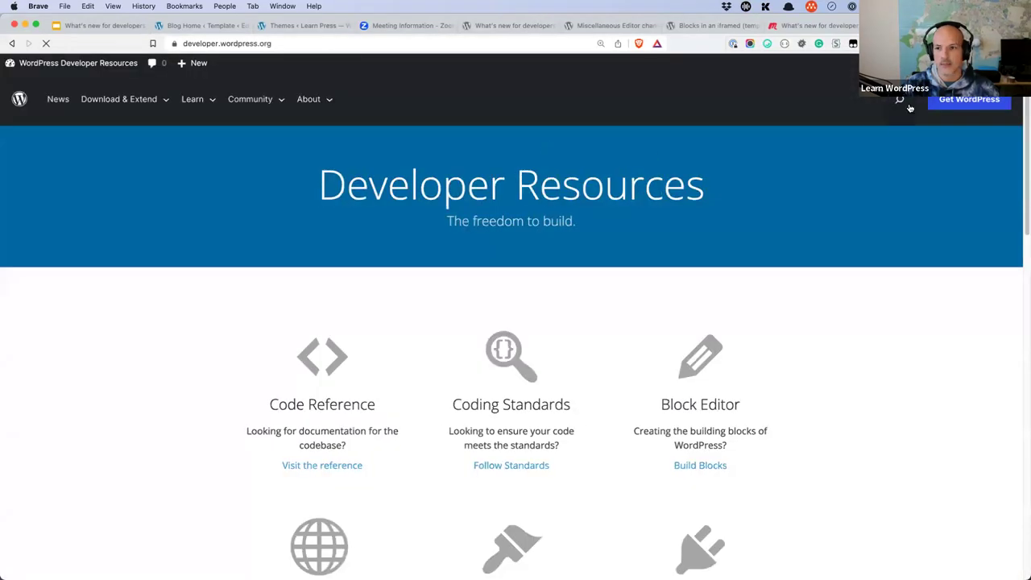
Search WordPress.org for enqueue_block_assets.
click(907, 99)
key(super+v)
key(Return)
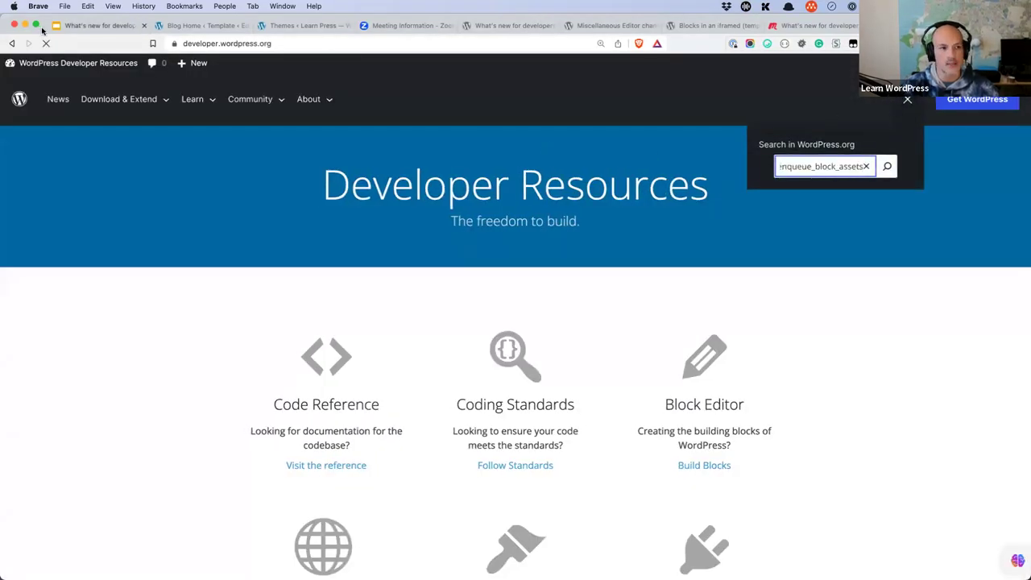
Select the hook name enqueue_block_editor_assets in the slide's first WordPress core bullet, and return to the search results.
click(73, 26)
drag(375, 296, 545, 296)
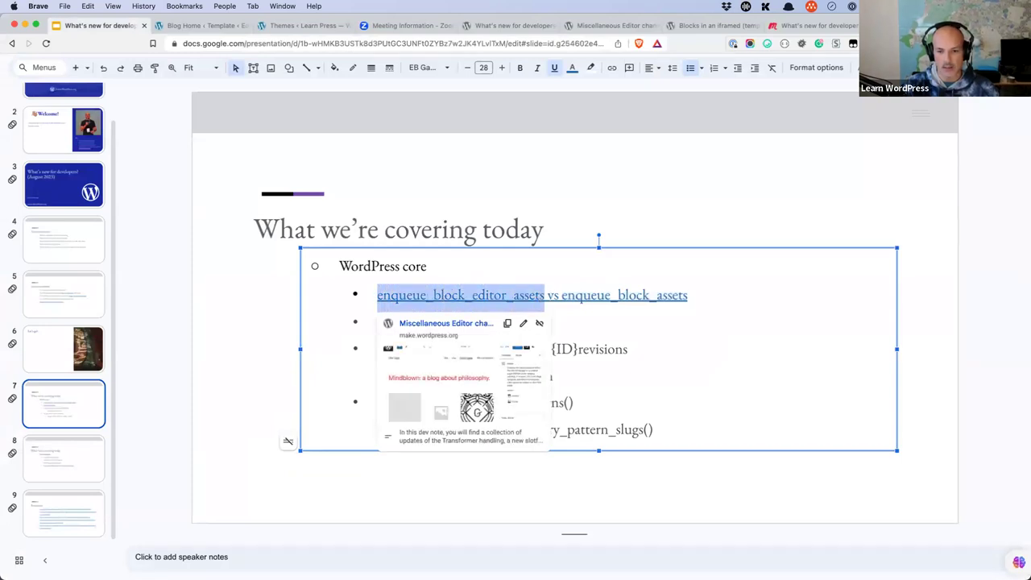
key(super+alt+Left)
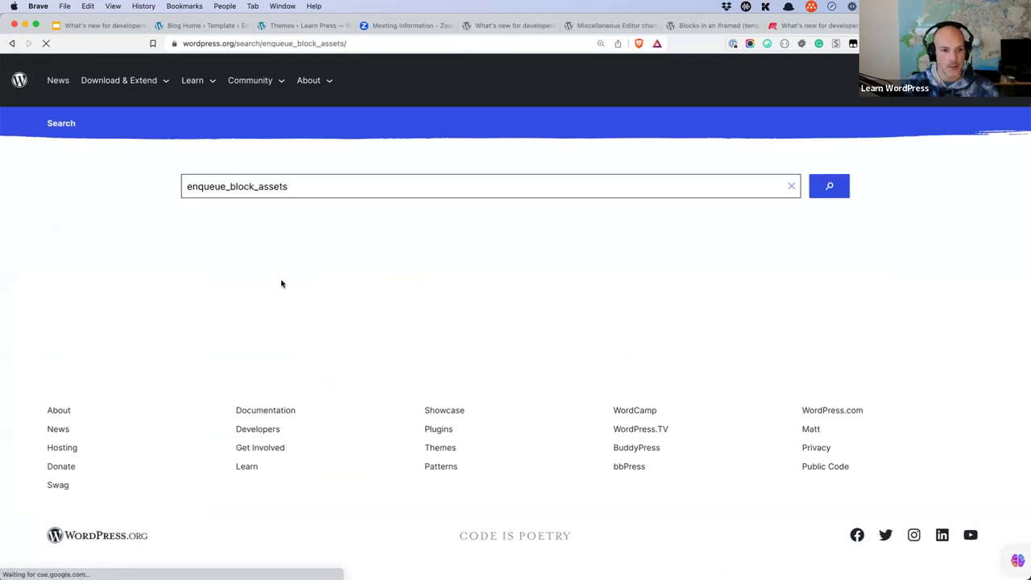
Open the enqueue_block_assets and enqueue_block_editor_assets hook results in separate new tabs.
right_click(249, 290)
click(309, 184)
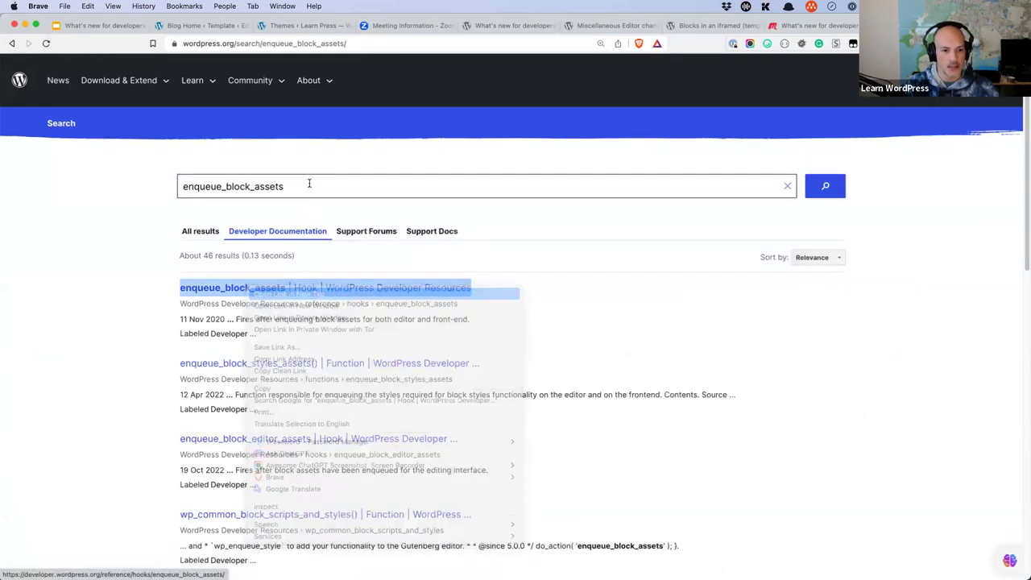
right_click(287, 442)
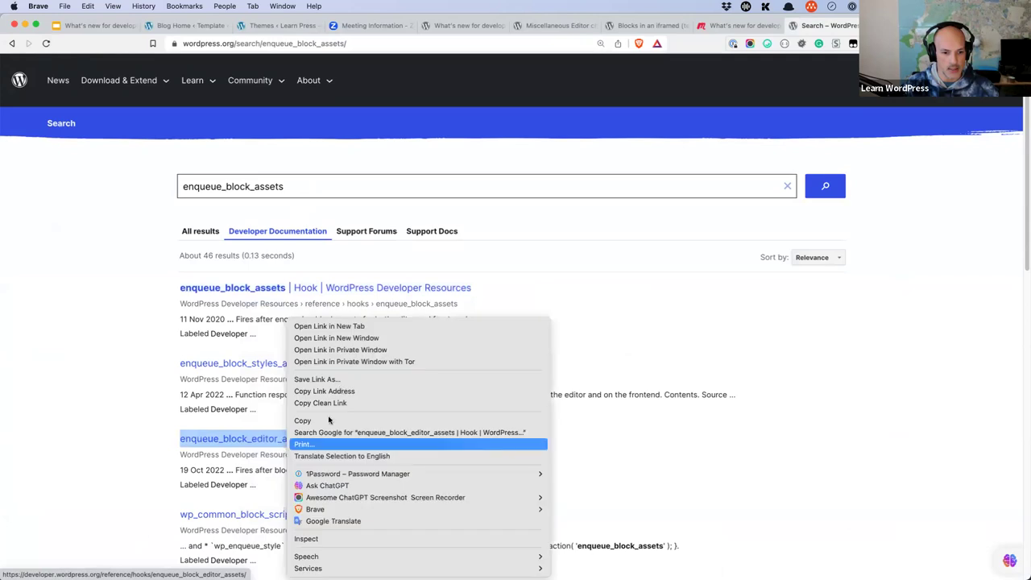
click(357, 327)
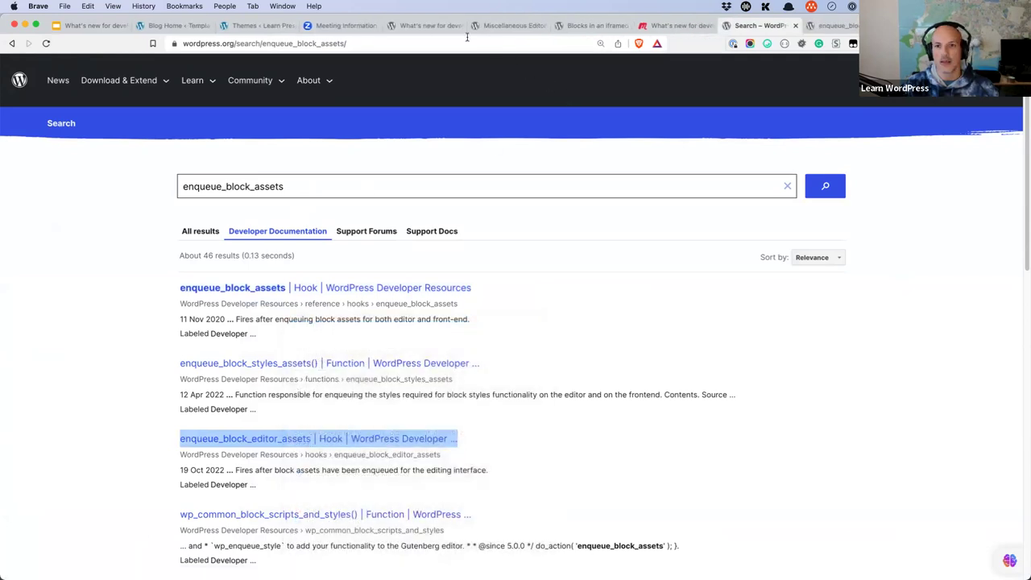
View "Loading assets and the post editor iframe" in the What's new post, highlighting enqueue_block_editor_assets.
click(430, 26)
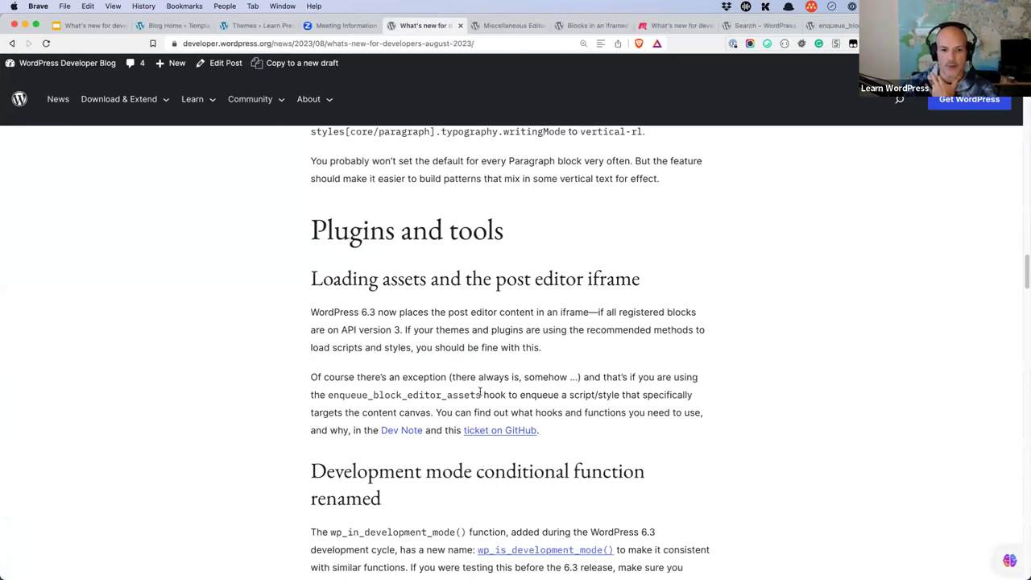
double_click(403, 395)
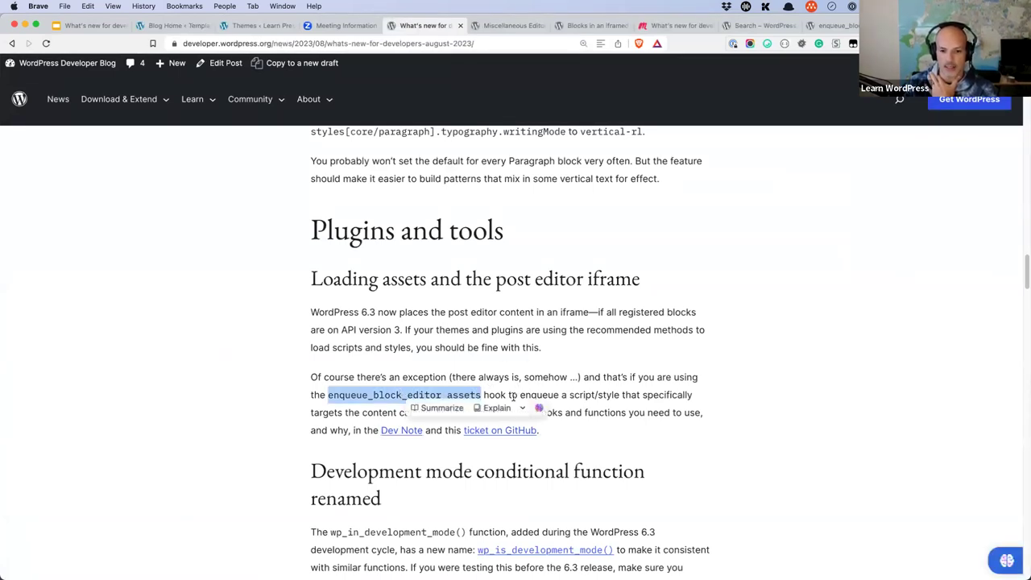
click(388, 414)
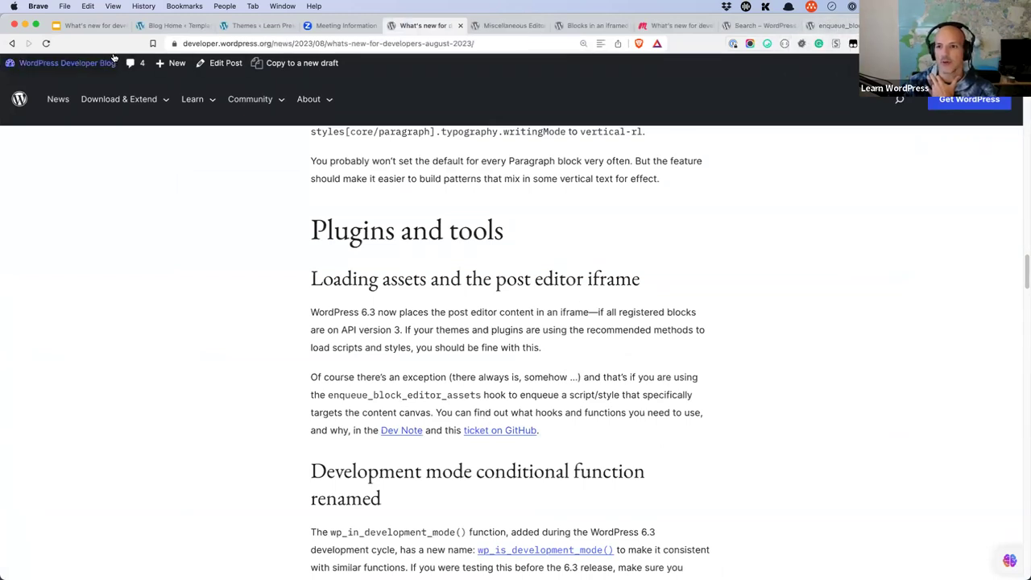
View the slide and the enqueue_block_assets reference page, and highlight both hook names in the dev note's stylesheet paragraph.
click(95, 24)
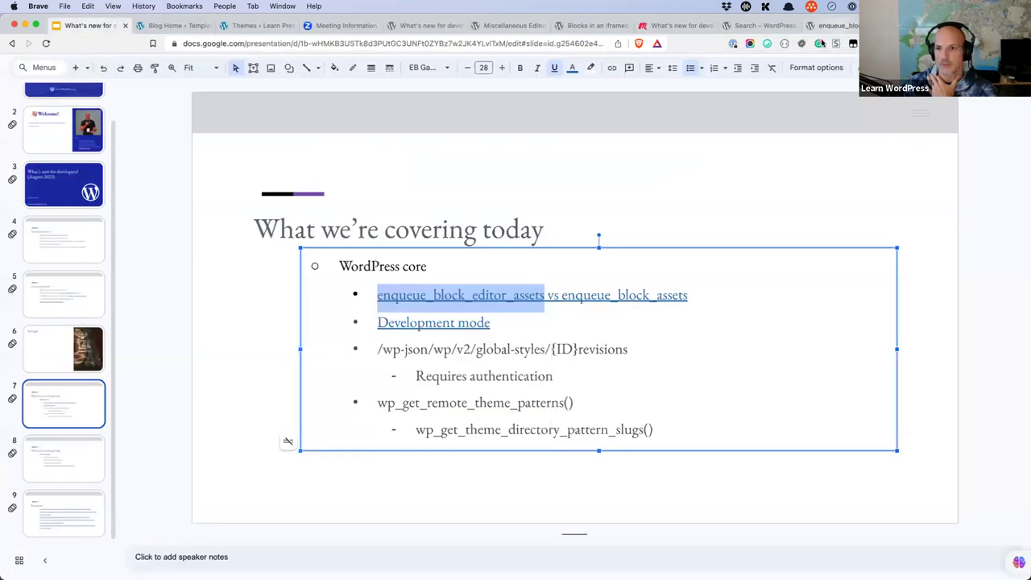
click(831, 25)
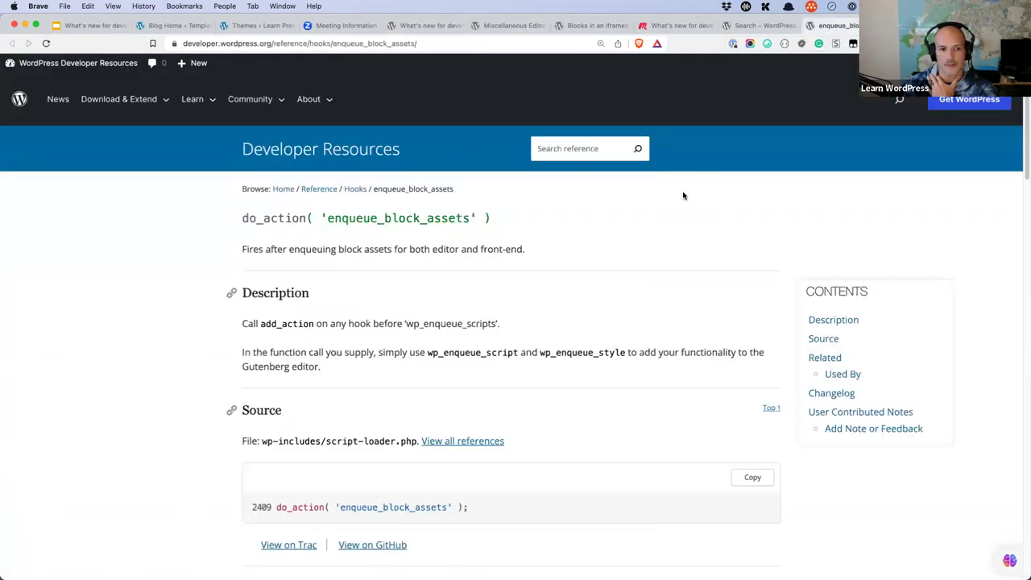
click(509, 25)
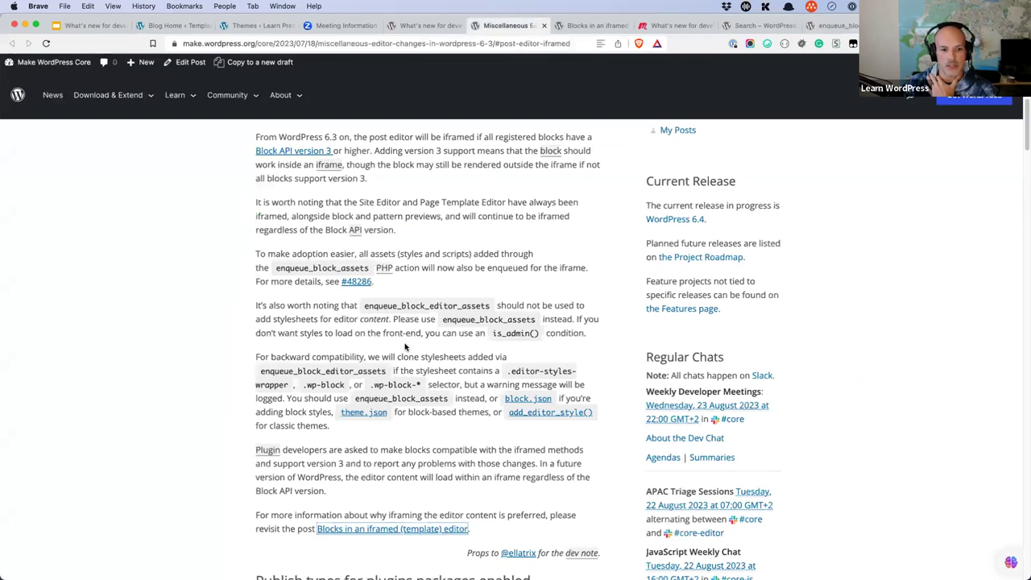
double_click(384, 307)
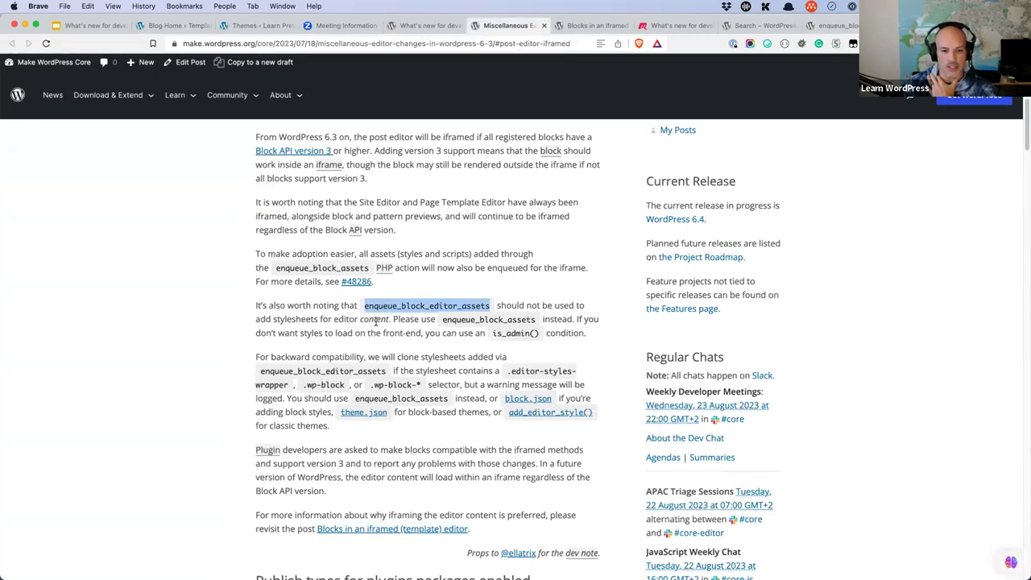
double_click(468, 320)
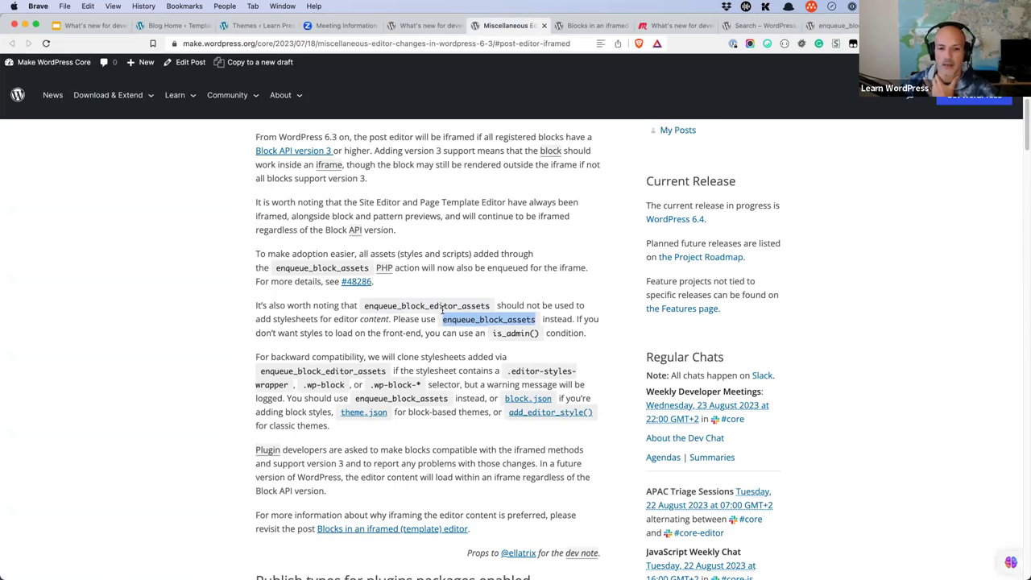
double_click(429, 306)
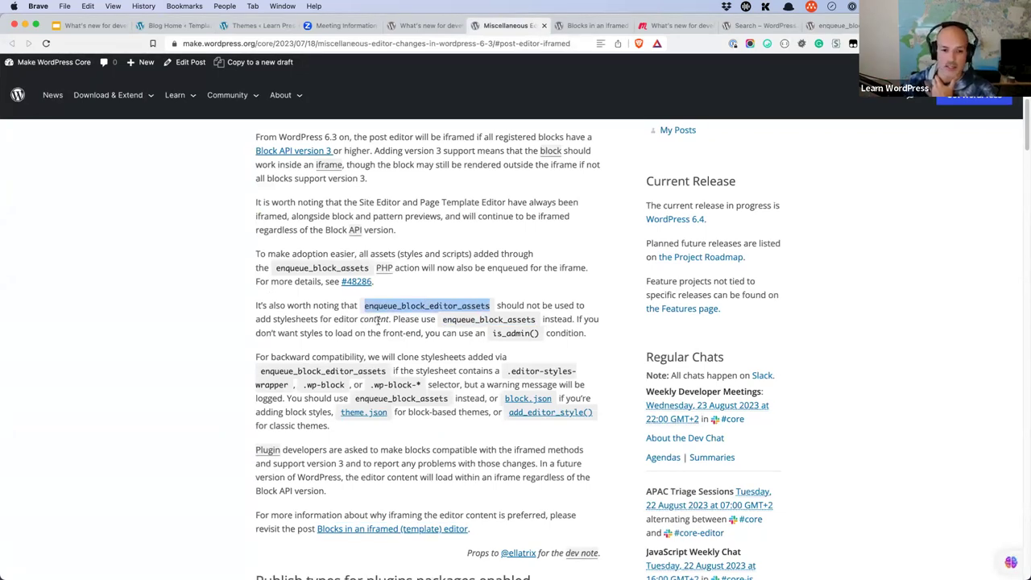
double_click(488, 319)
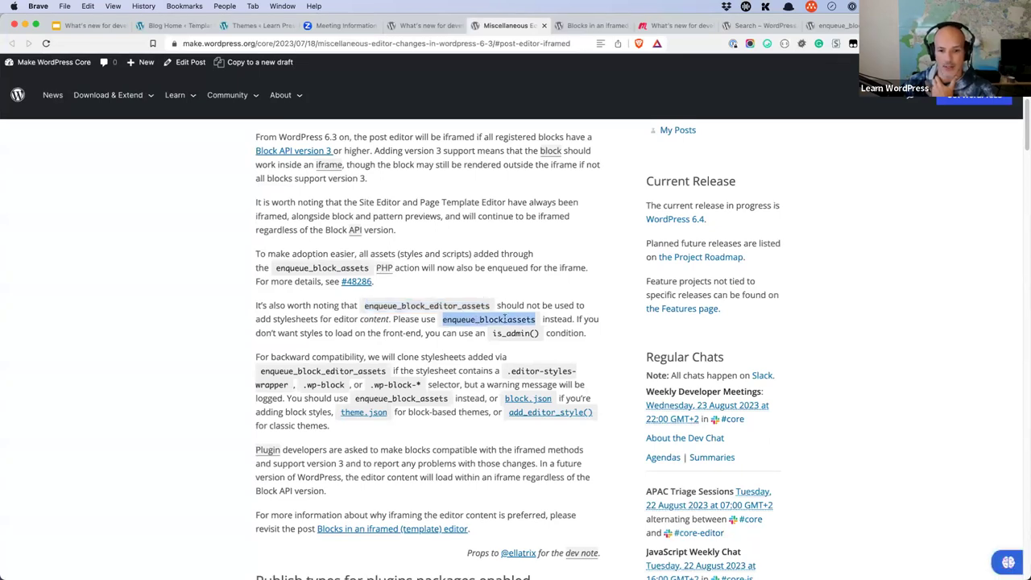
Return to the slide briefly and highlight enqueue_block_editor_assets again in the Miscellaneous Editor changes dev note.
click(834, 25)
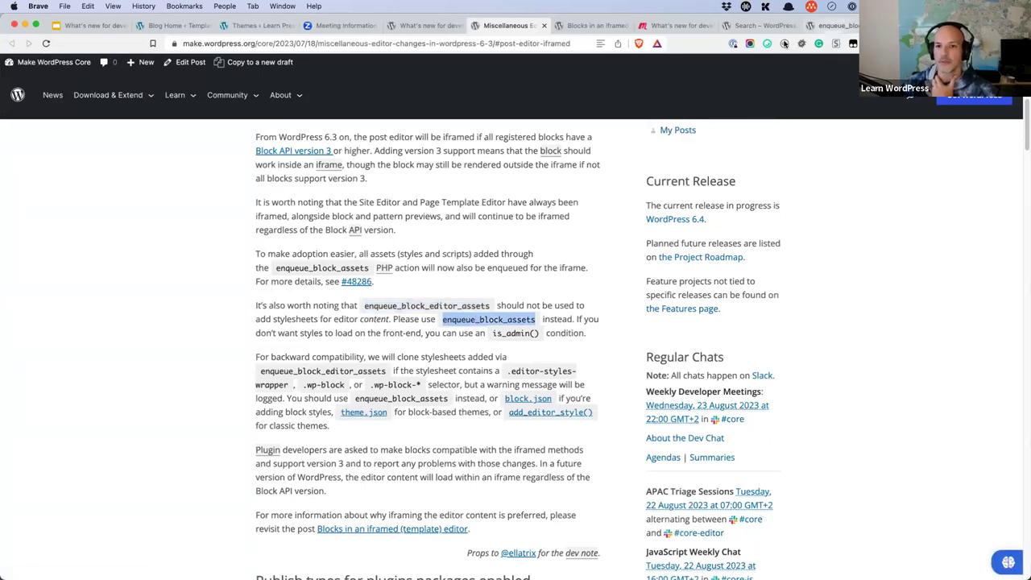
click(93, 25)
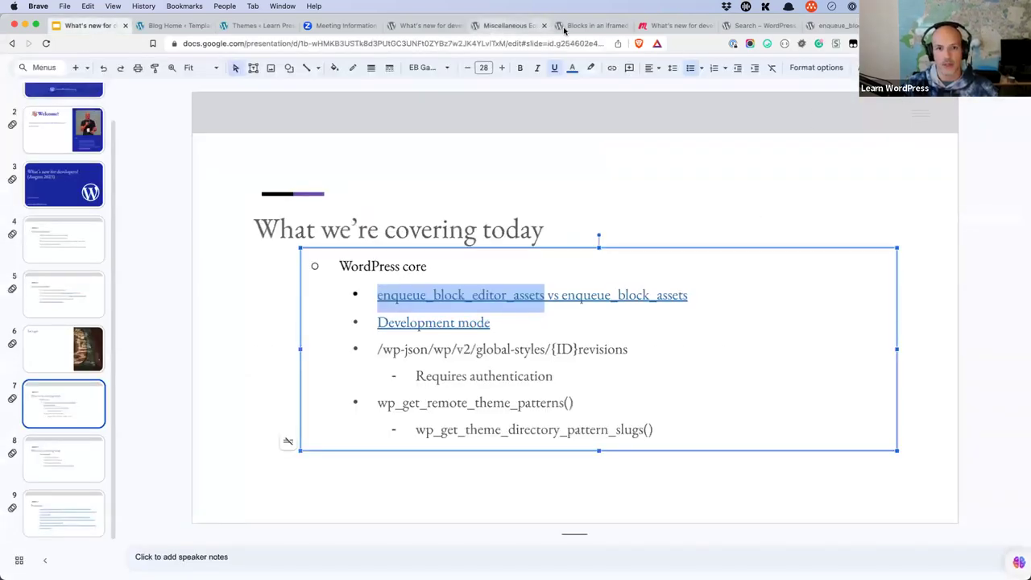
click(523, 26)
double_click(417, 305)
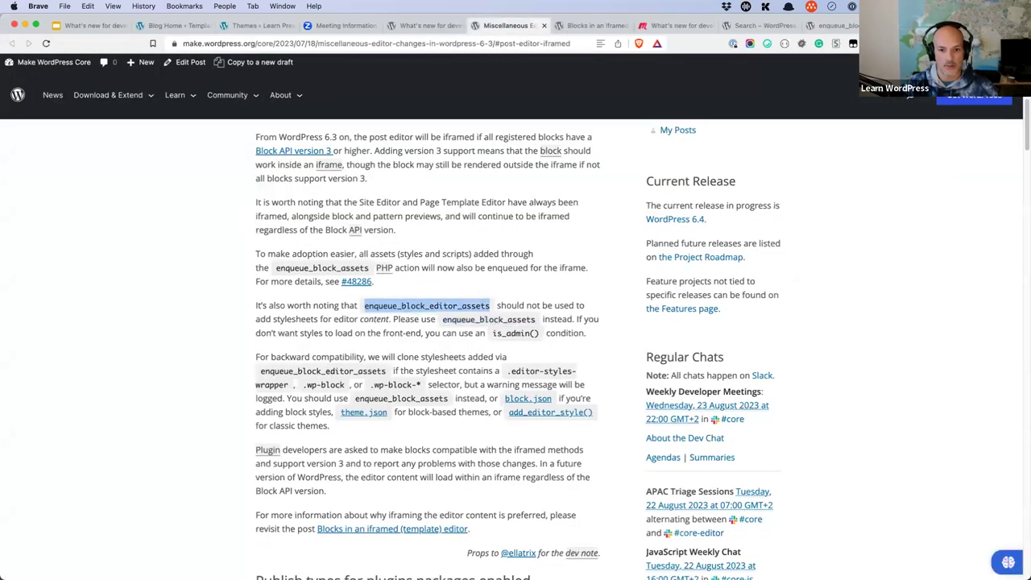
Select the web addresses of the enqueue_block_editor_assets and enqueue_block_assets reference pages, and revisit the dev note.
click(830, 25)
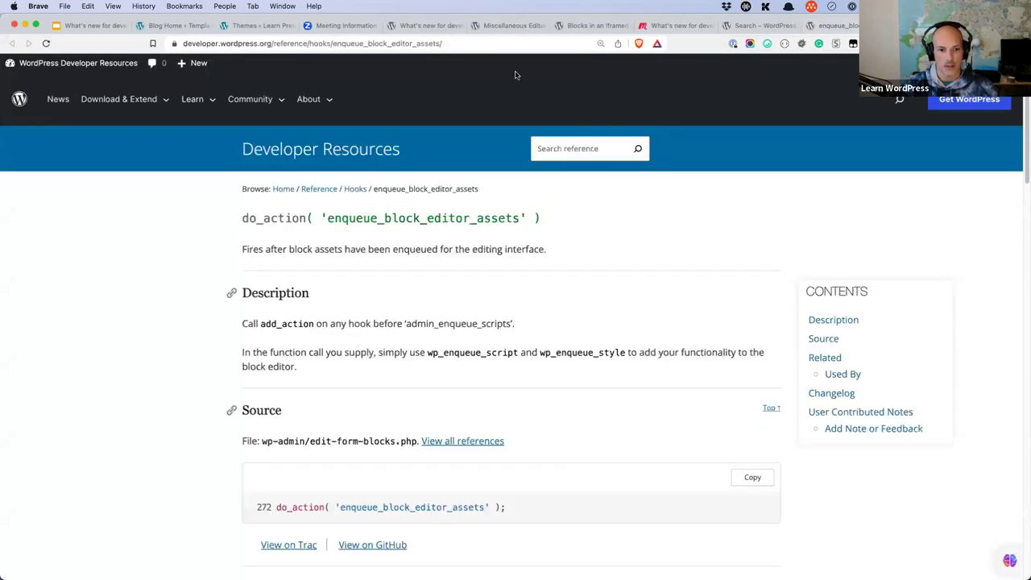
key(super+l)
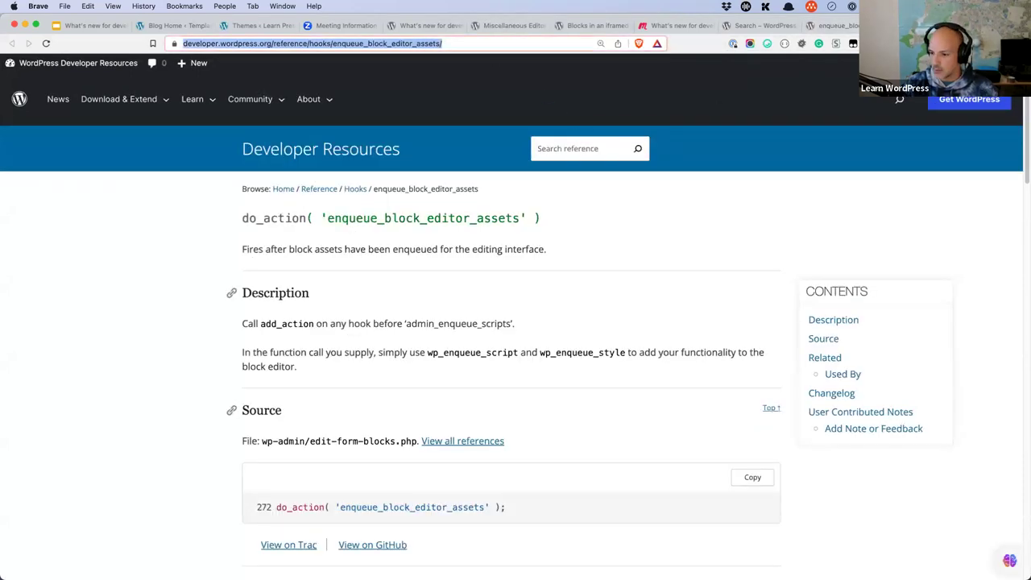
click(830, 25)
click(489, 45)
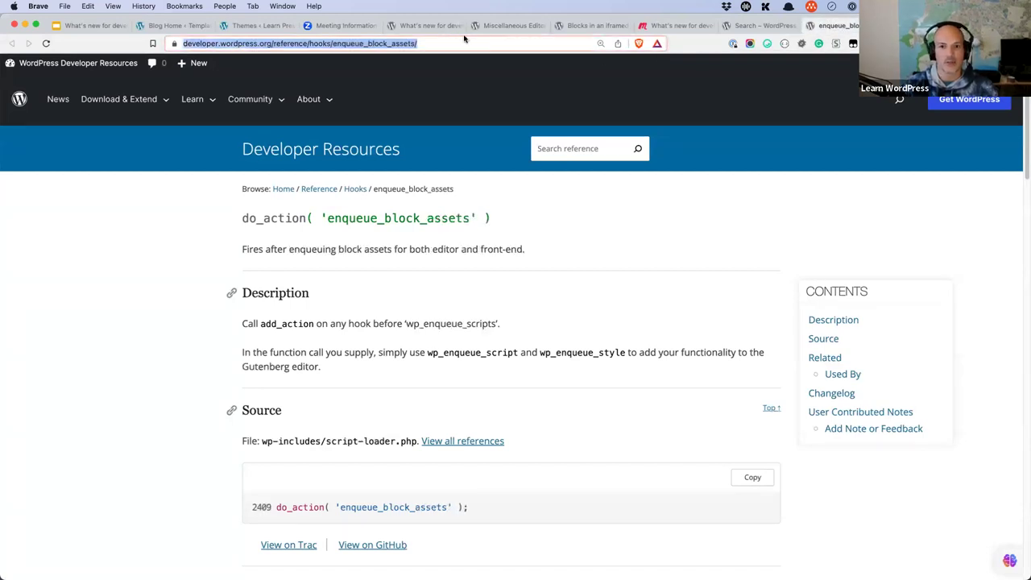
click(508, 25)
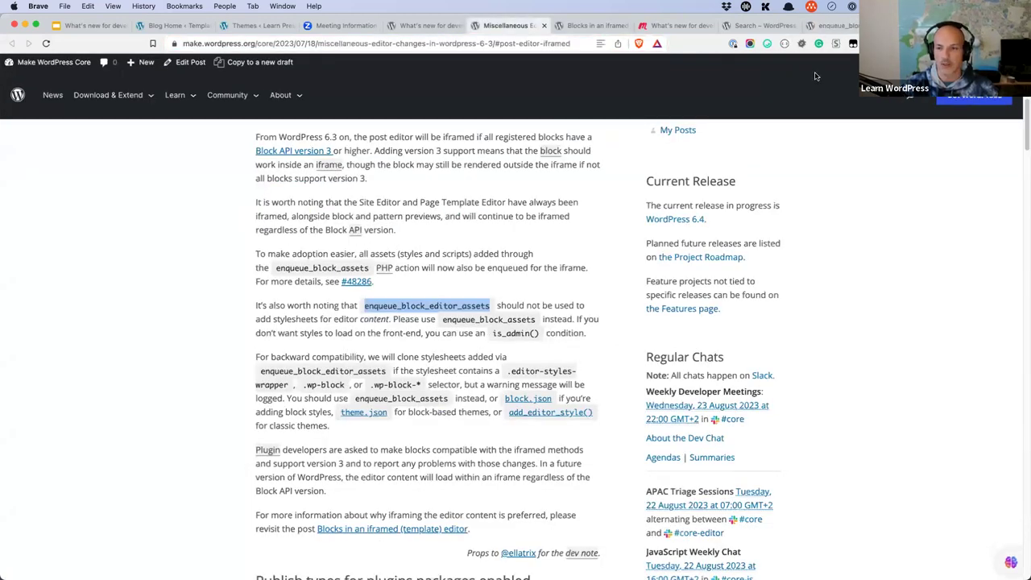
click(833, 25)
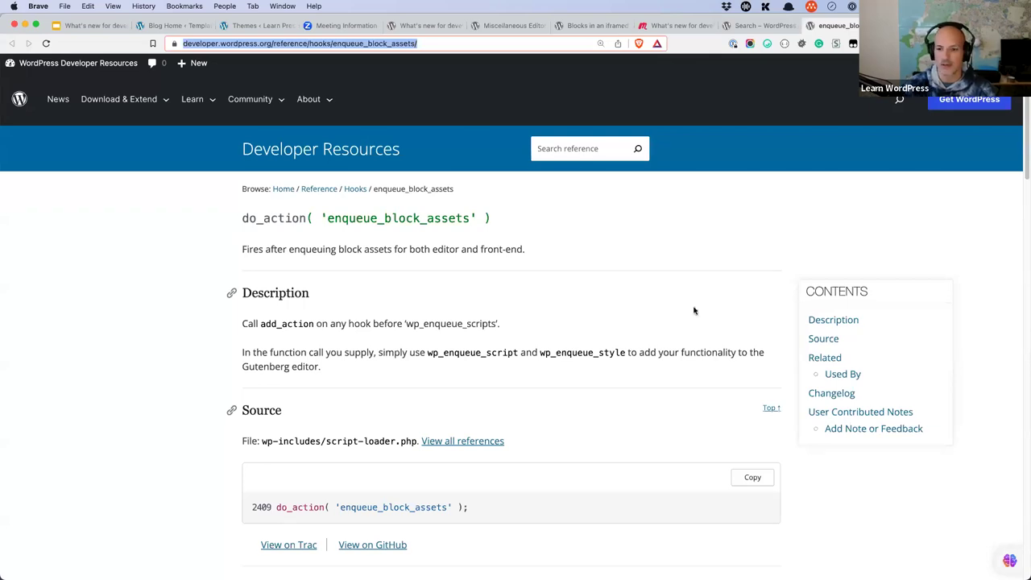
Open the Development mode link from the WordPress core slide and select the web address of the opened post.
click(95, 25)
click(527, 324)
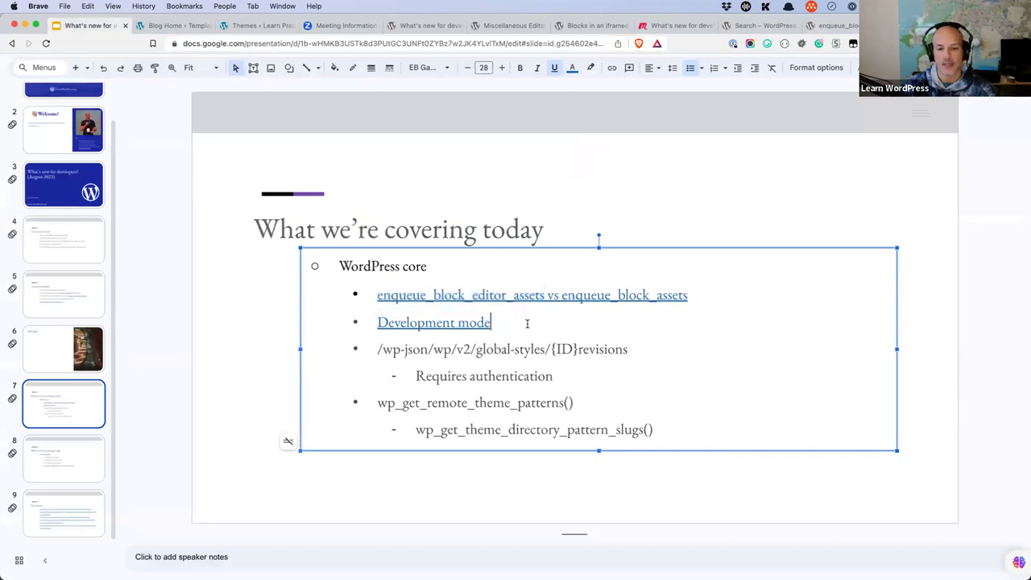
click(480, 322)
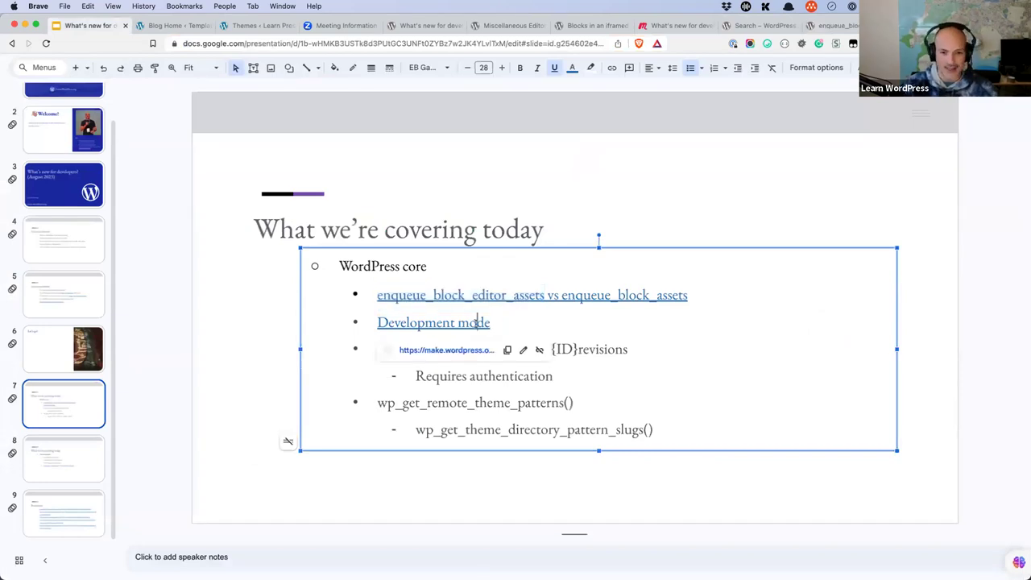
click(435, 348)
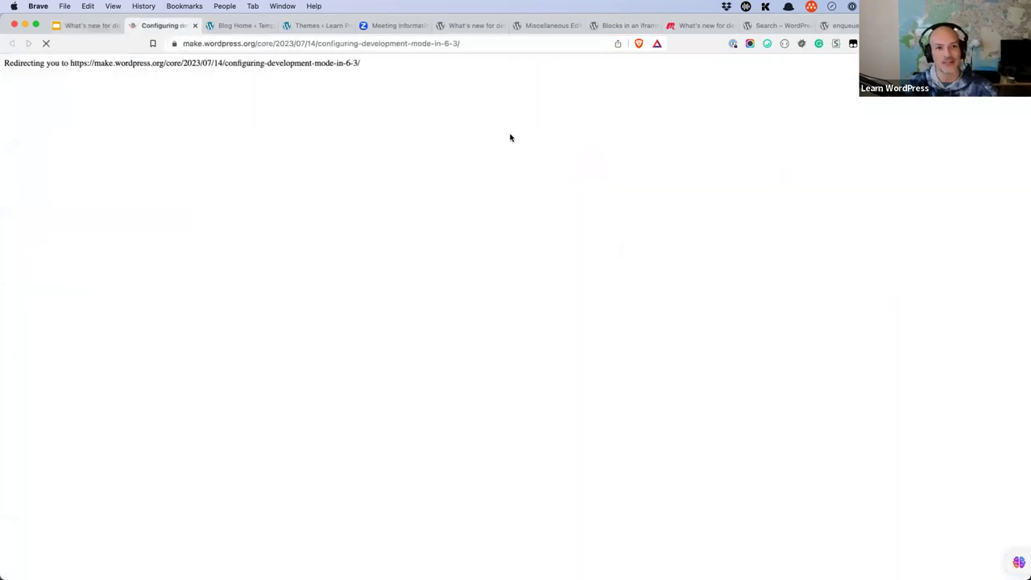
click(479, 45)
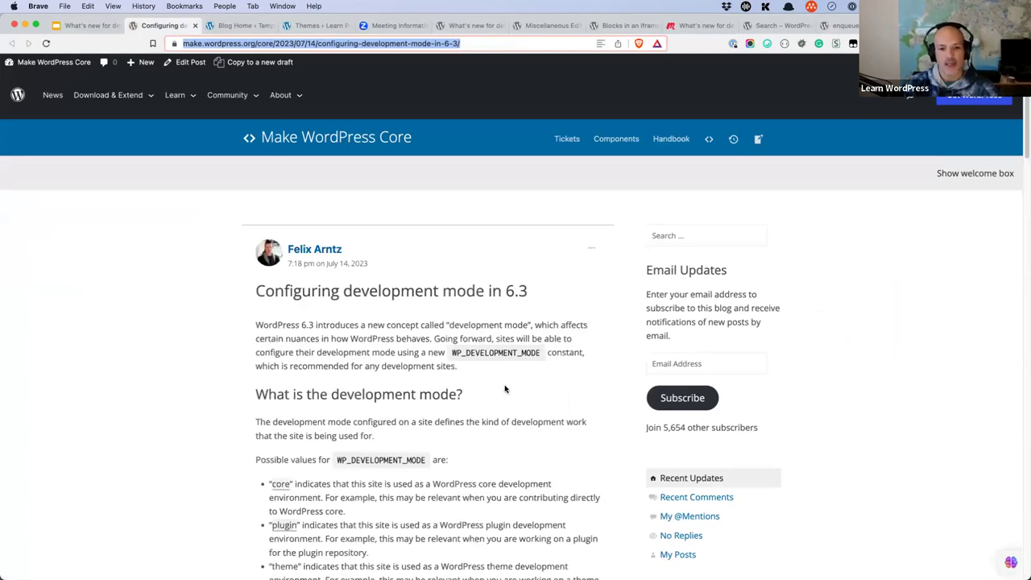
Read the post's introduction and the possible development mode values, highlighting WP_DEVELOPMENT_MODE and the value "core".
scroll(508, 375, down, 1)
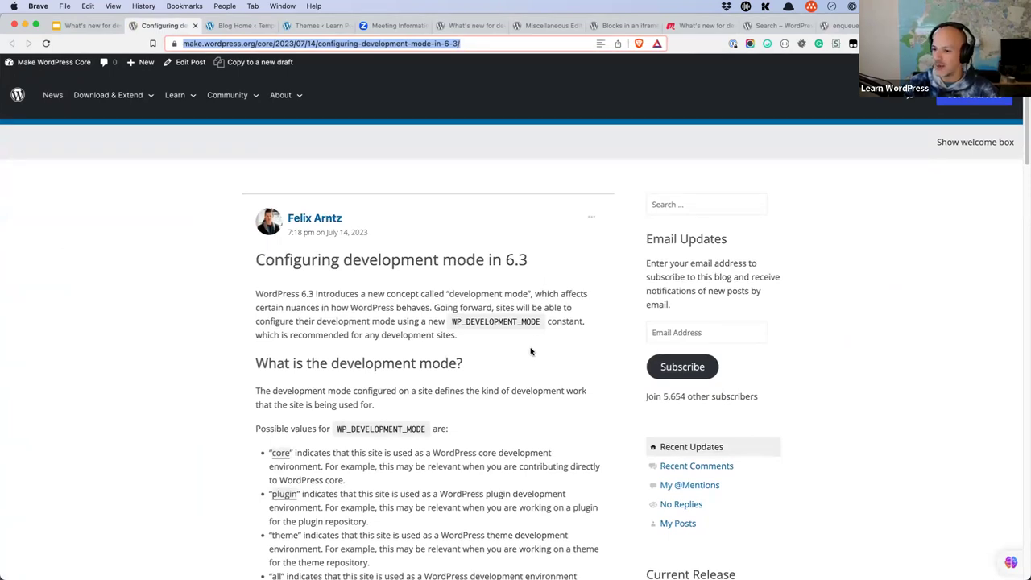
scroll(525, 347, down, 1)
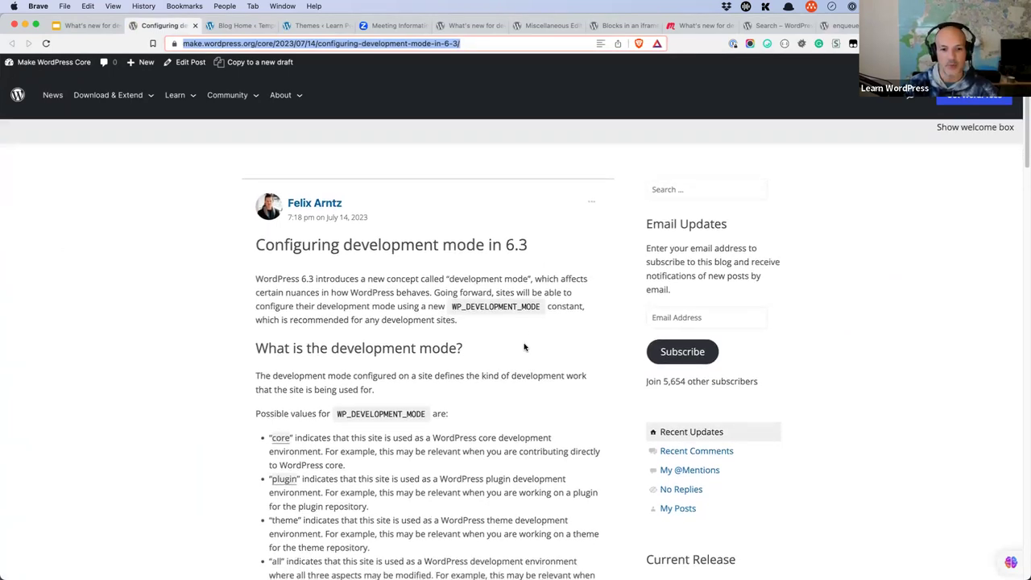
double_click(494, 307)
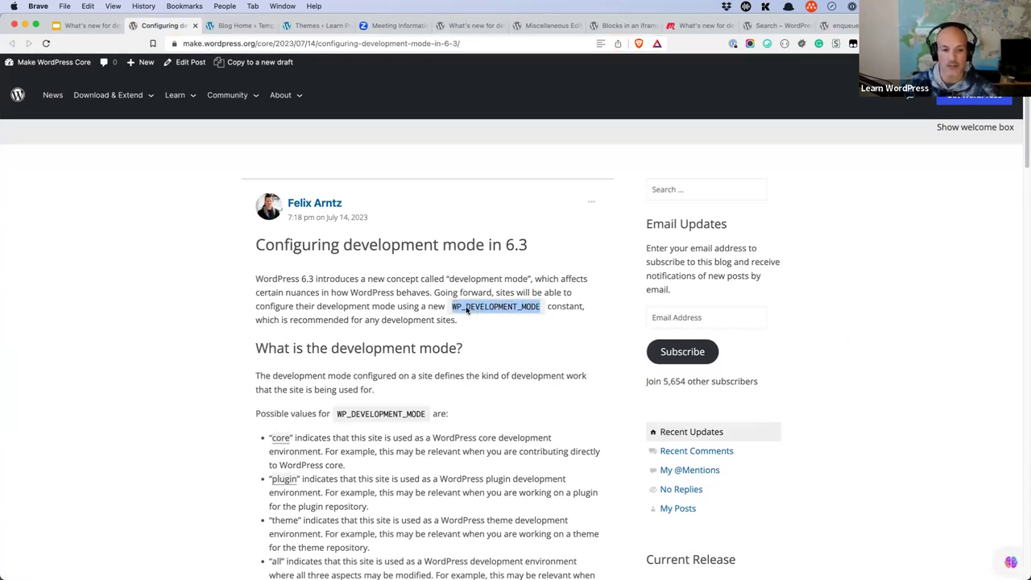
scroll(467, 311, down, 5)
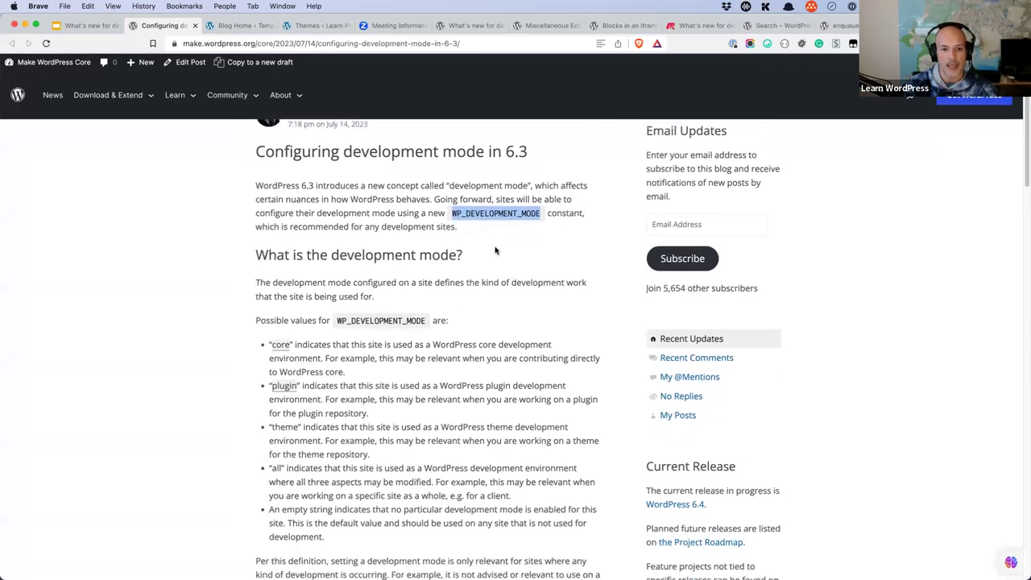
double_click(493, 214)
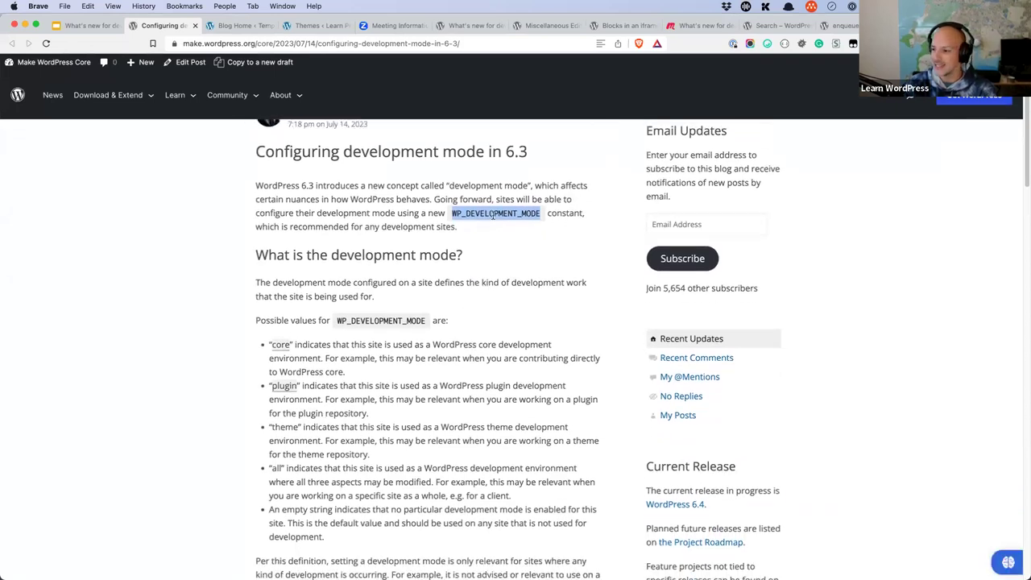
scroll(497, 317, down, 5)
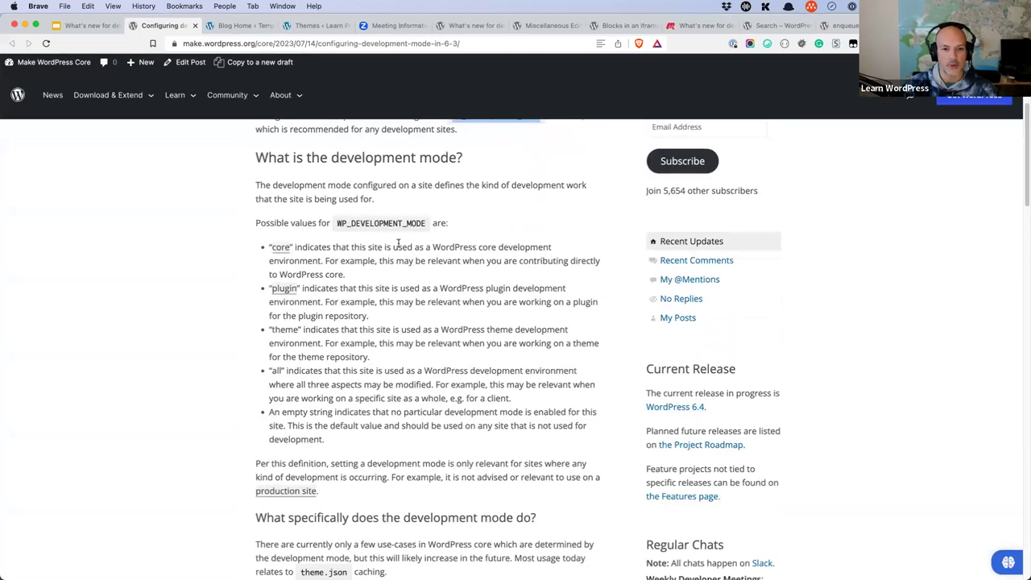
double_click(279, 248)
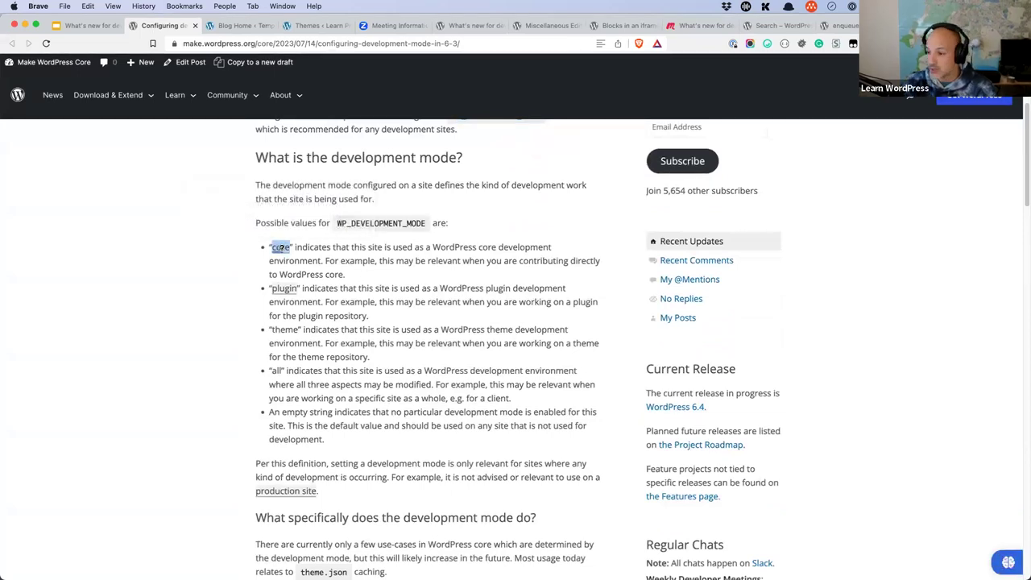
Read the remaining development mode values and the section on what the mode does, highlighting theme.json in the caching sentence.
click(245, 254)
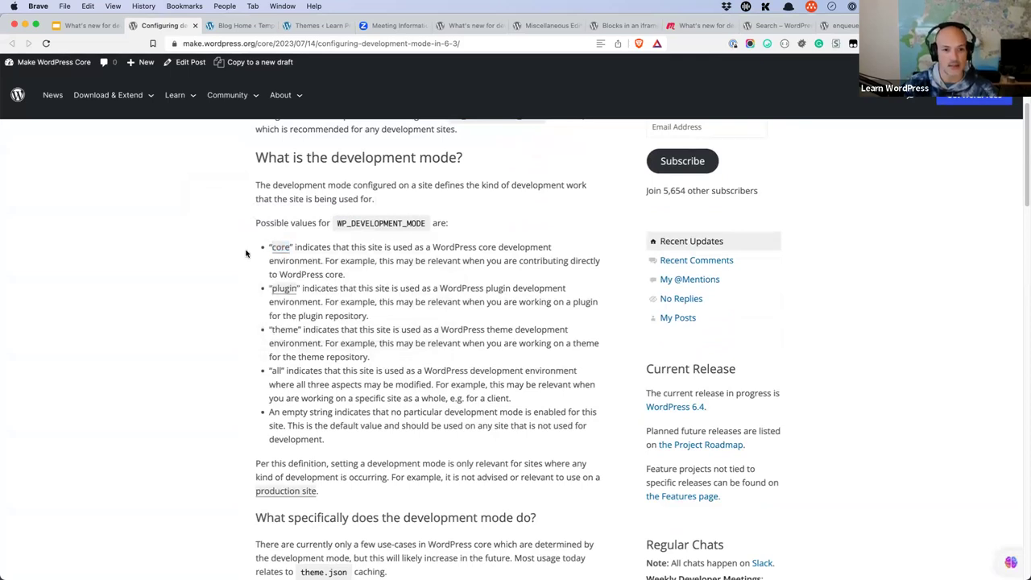
mouse_move(294, 290)
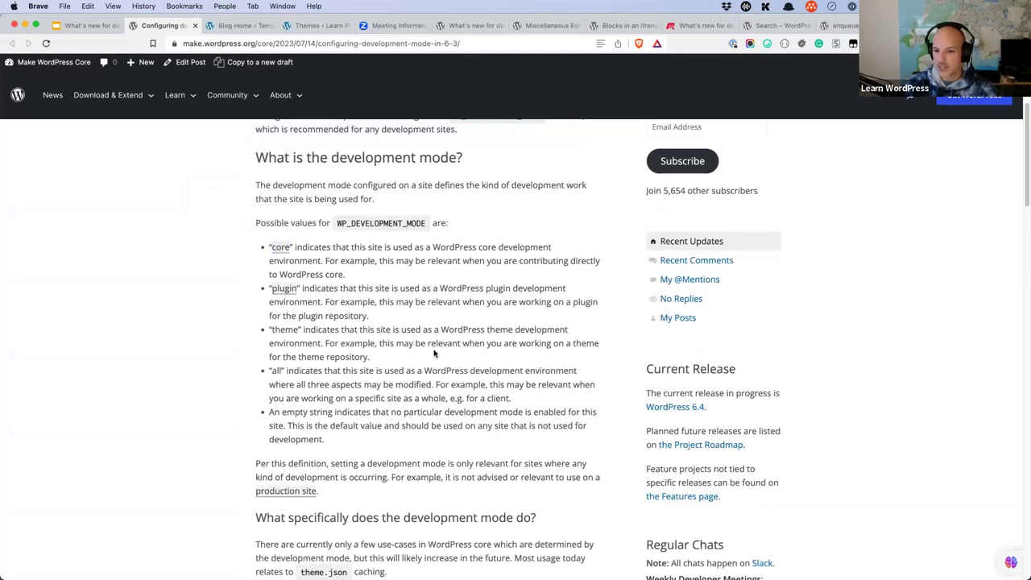
scroll(433, 353, down, 5)
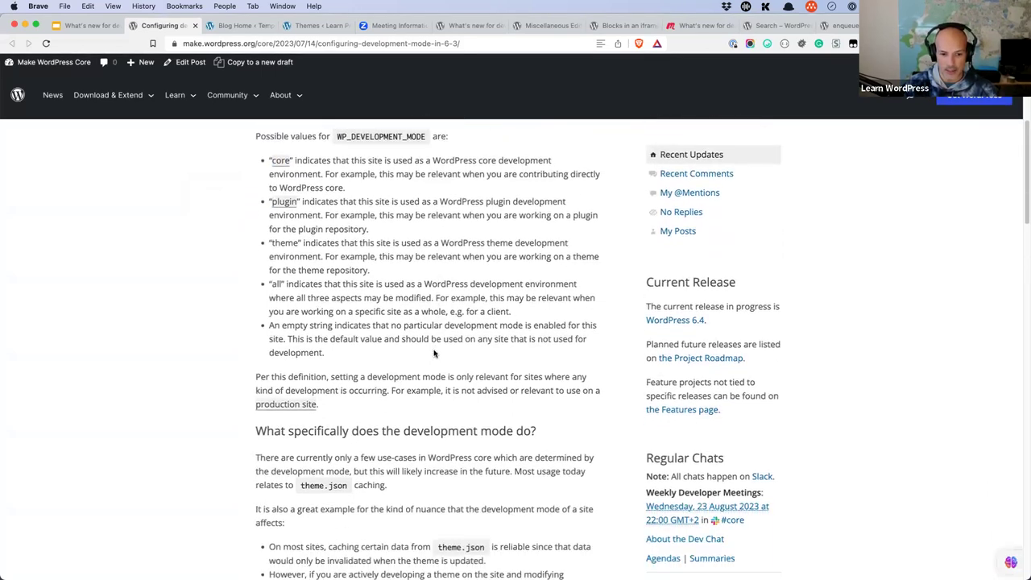
scroll(434, 352, down, 4)
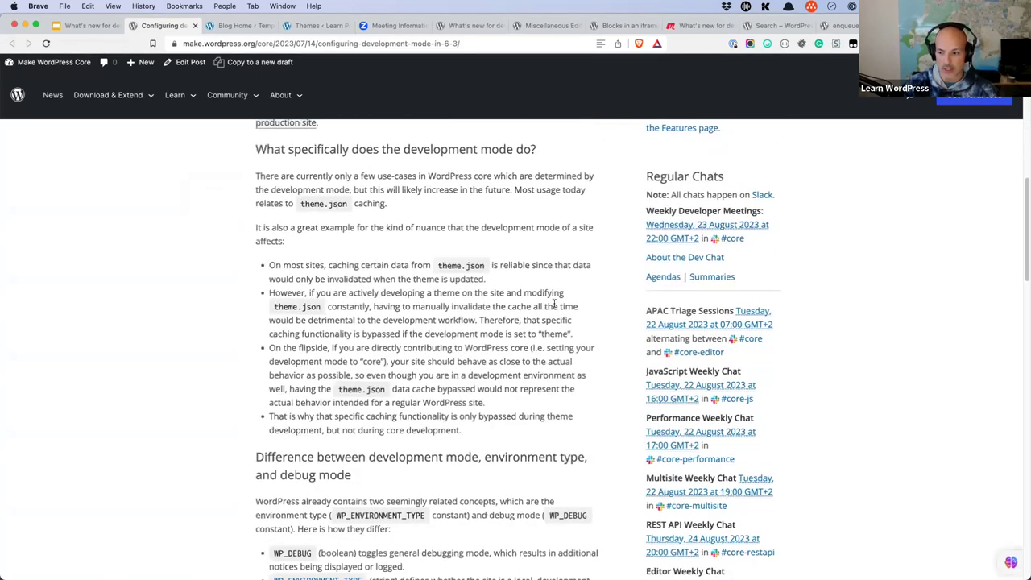
double_click(313, 204)
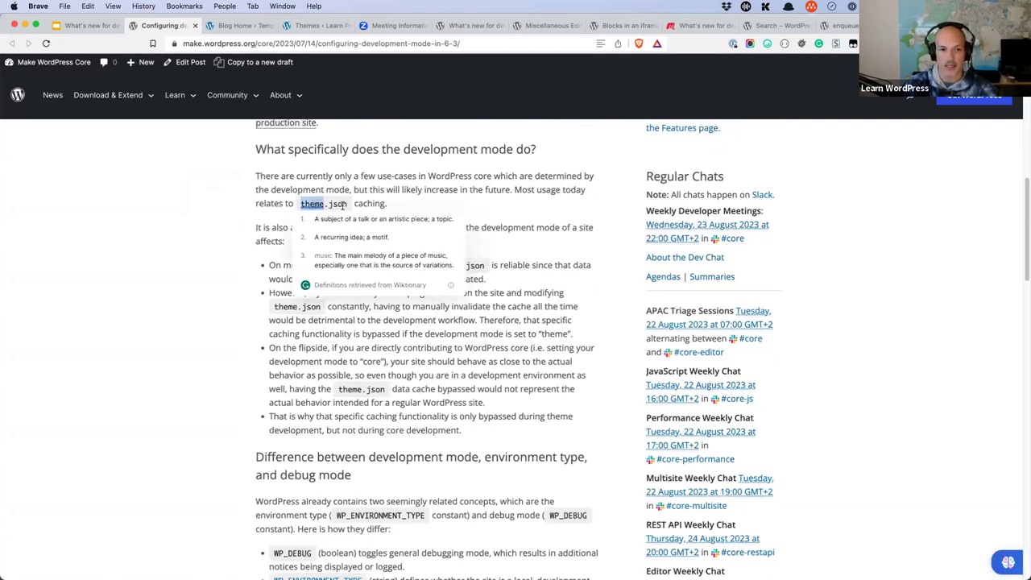
click(426, 208)
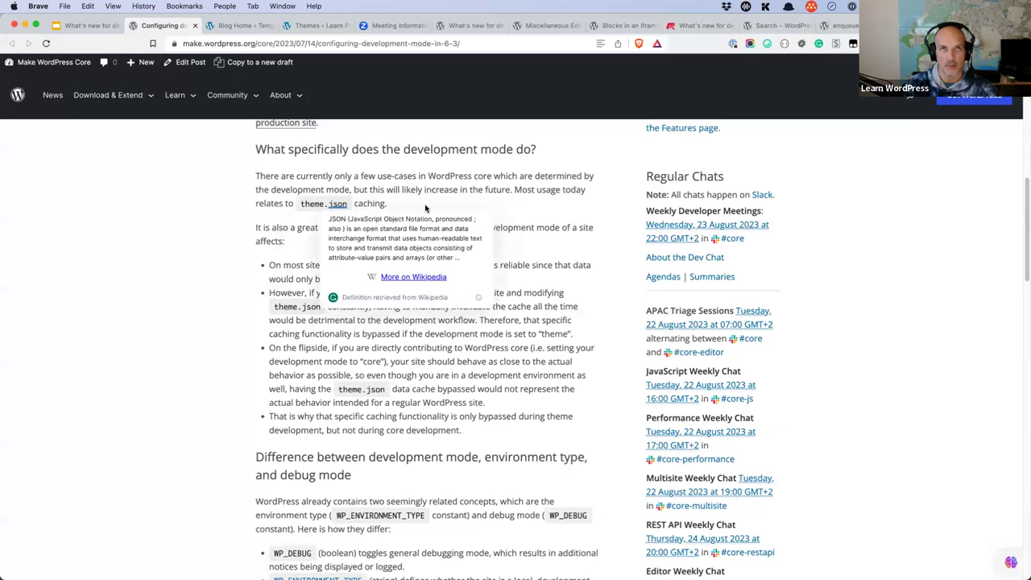
click(238, 235)
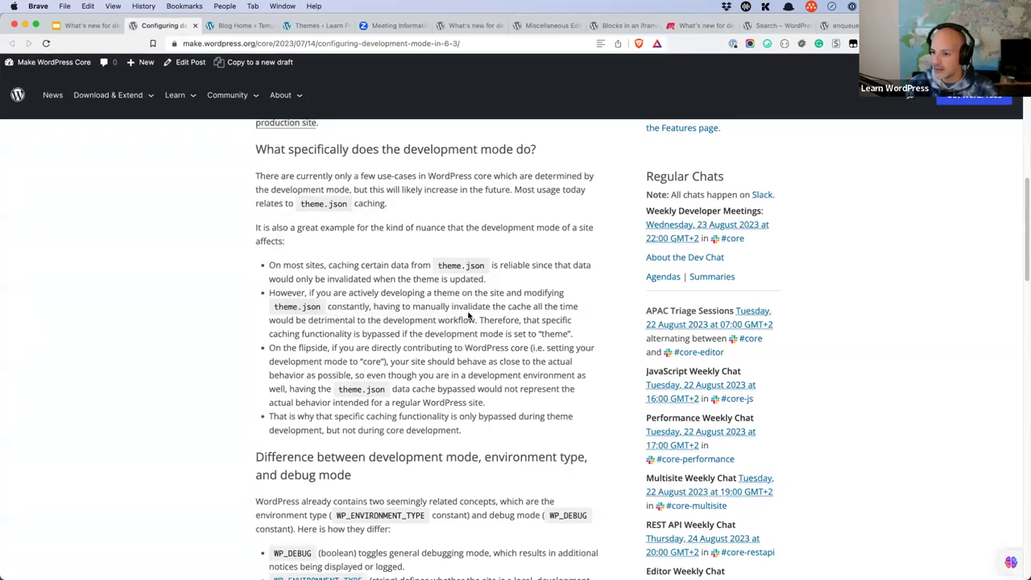
Open developer.wordpress.org in a new browser tab.
click(915, 105)
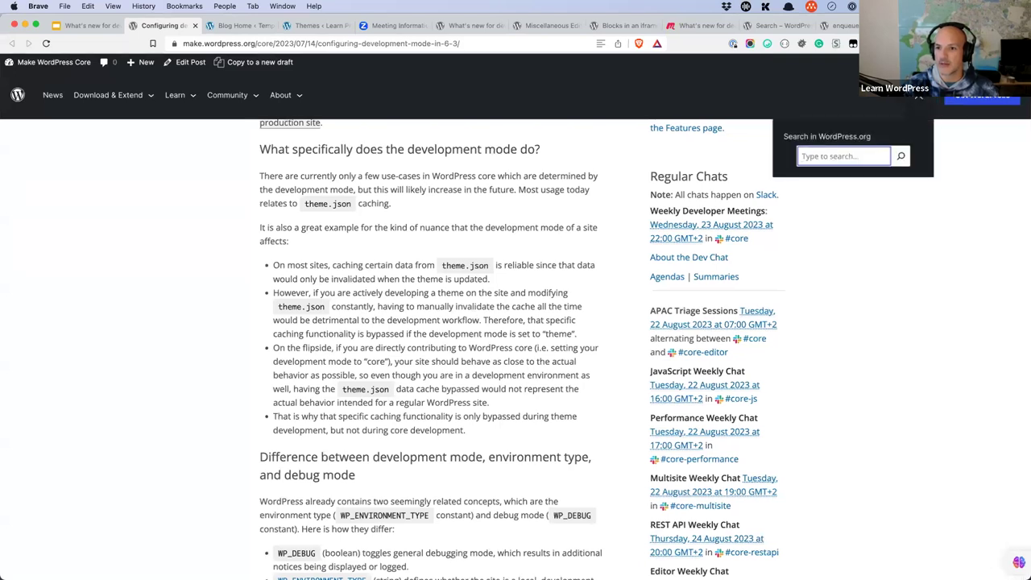
key(super+t)
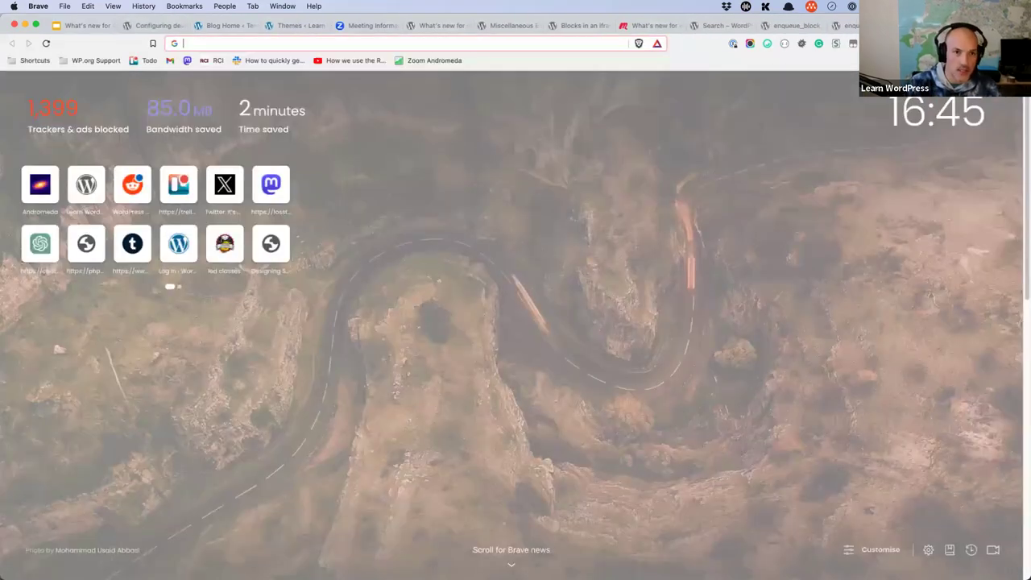
text(developer.wordpress.org)
key(Return)
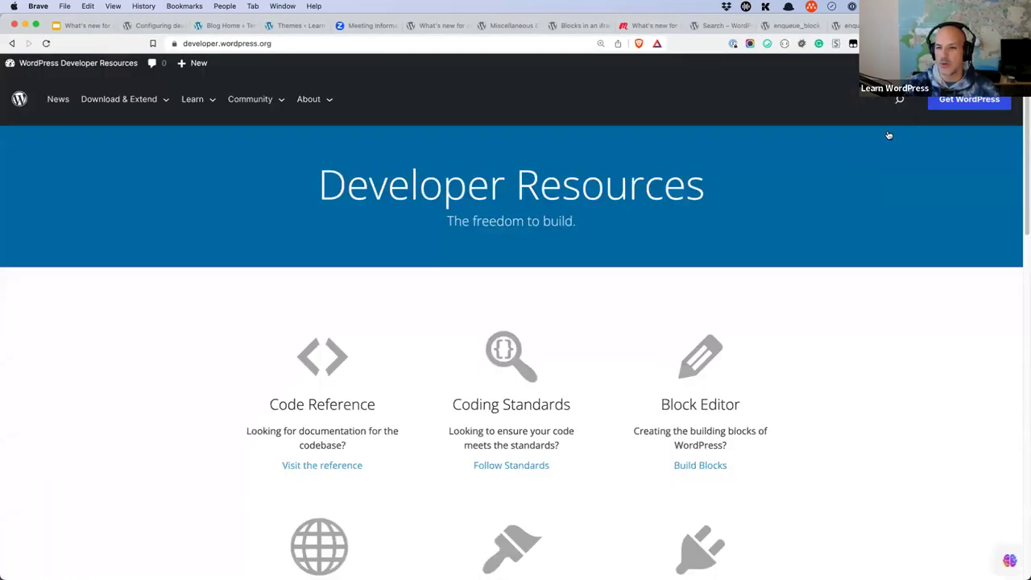
Search WordPress.org from the Developer Resources site for SCRIPTDEBUG.
click(903, 103)
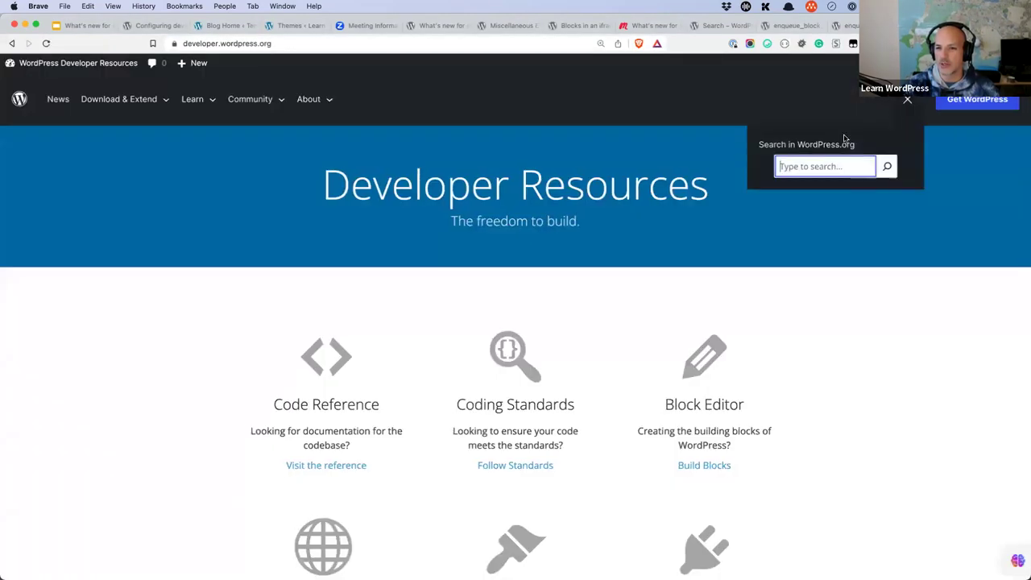
text(SCR)
key(BackSpace)
key(BackSpace)
key(BackSpace)
text(SCRIPTDEBU)
key(BackSpace)
key(BackSpace)
text(BUG)
key(Return)
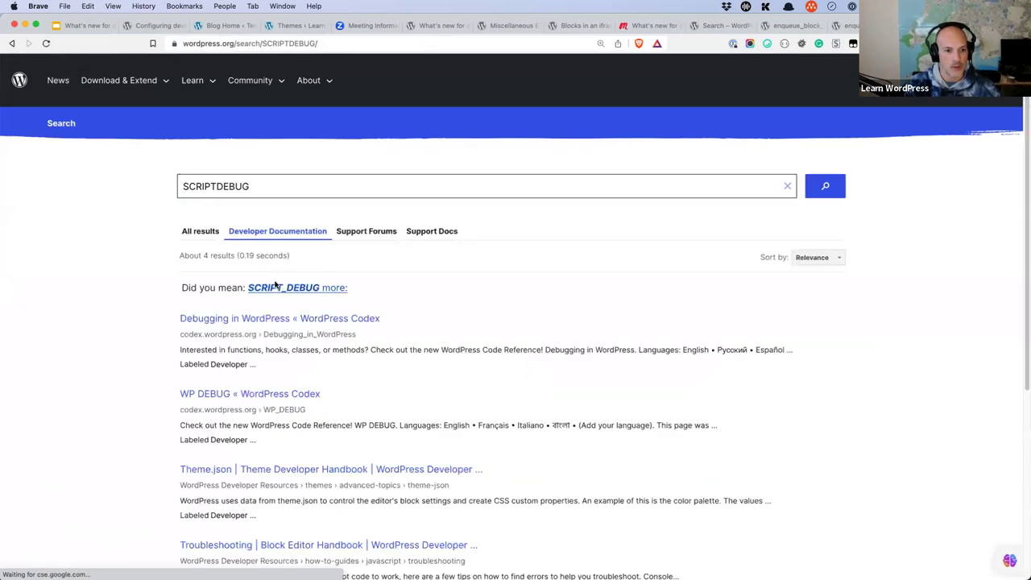
Use the suggested SCRIPT_DEBUG search to reach the Debugging in WordPress article's SCRIPT_DEBUG section, and return to the development mode post.
scroll(262, 387, down, 1)
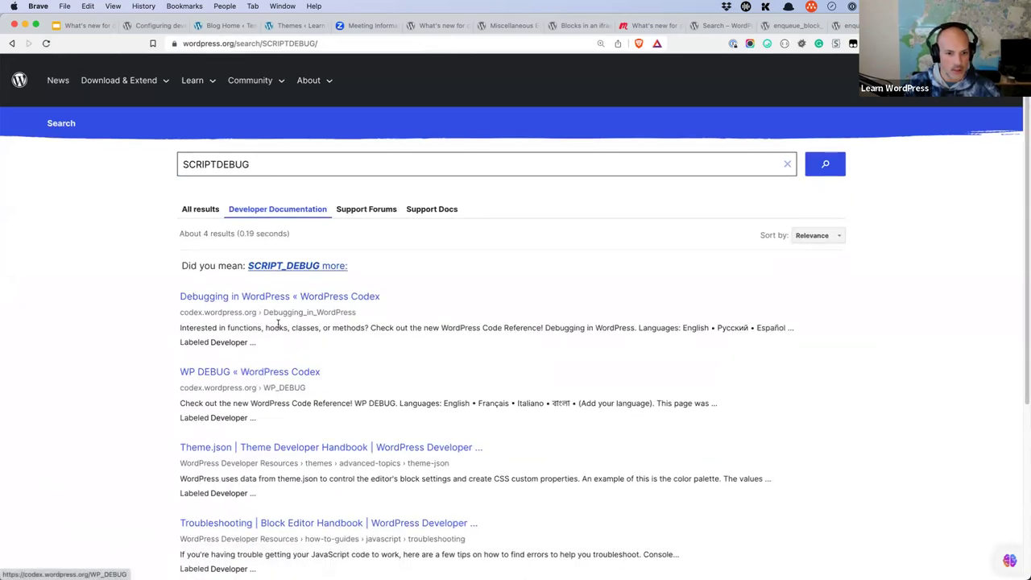
click(288, 267)
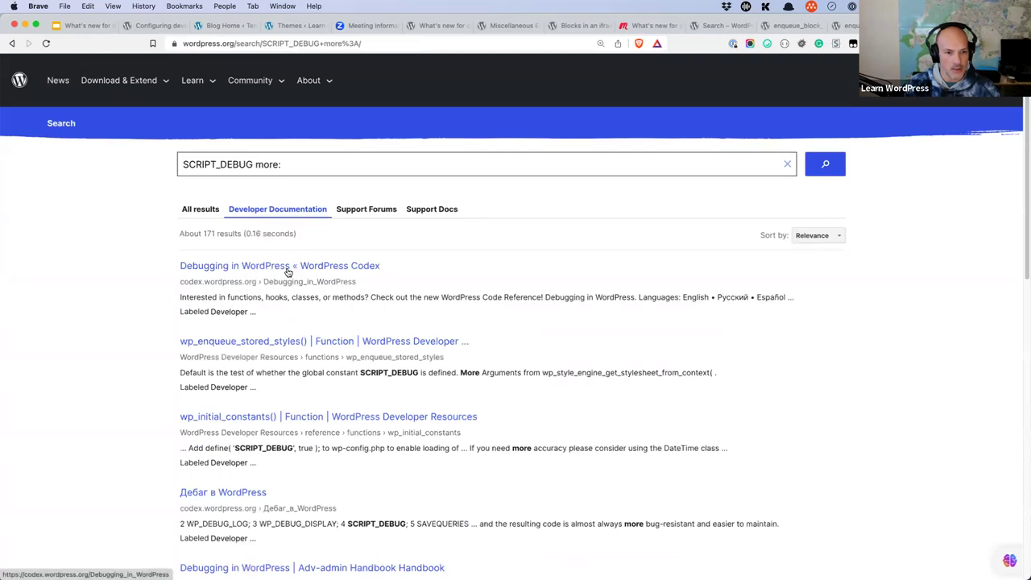
click(278, 268)
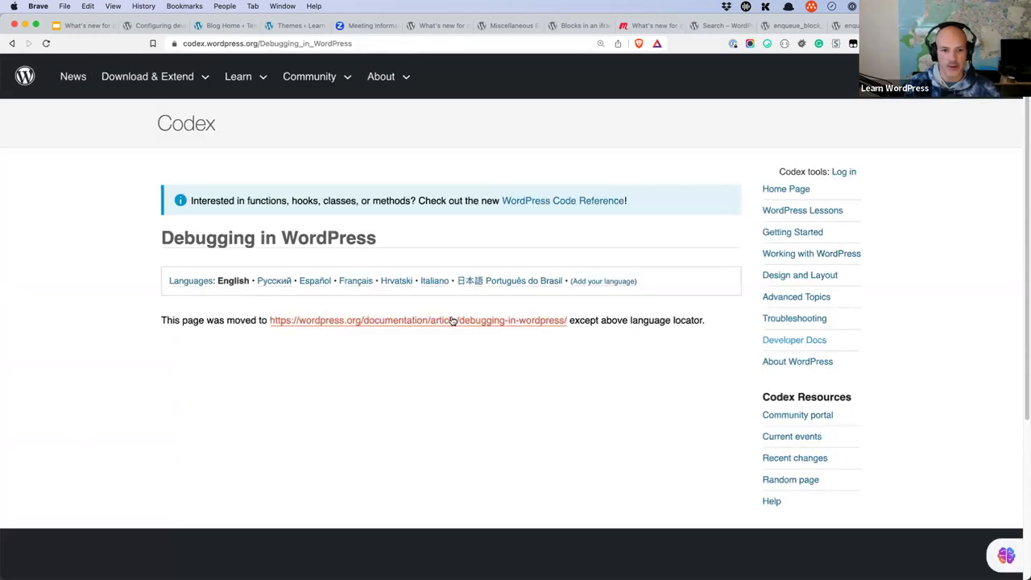
click(465, 321)
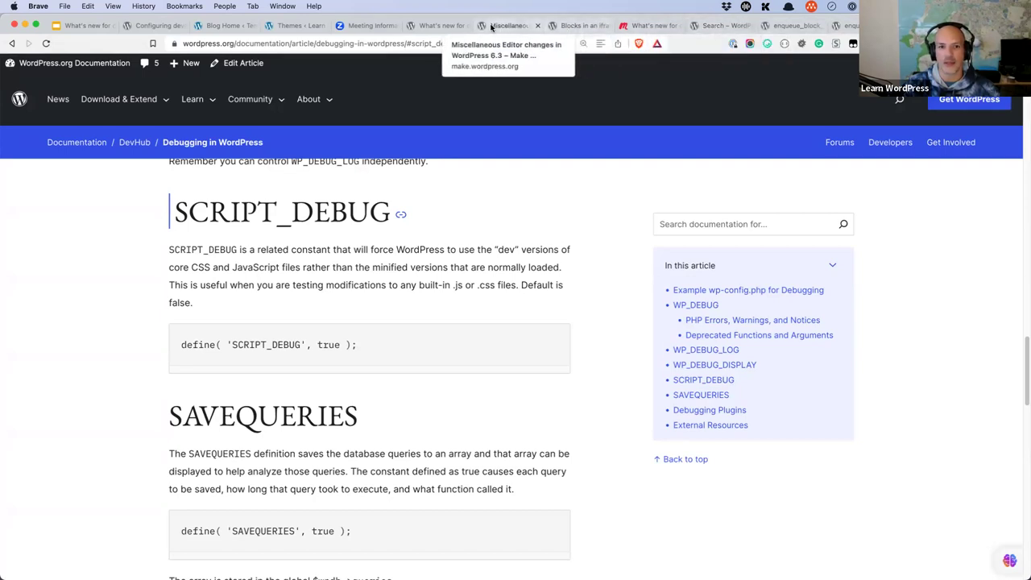
click(157, 25)
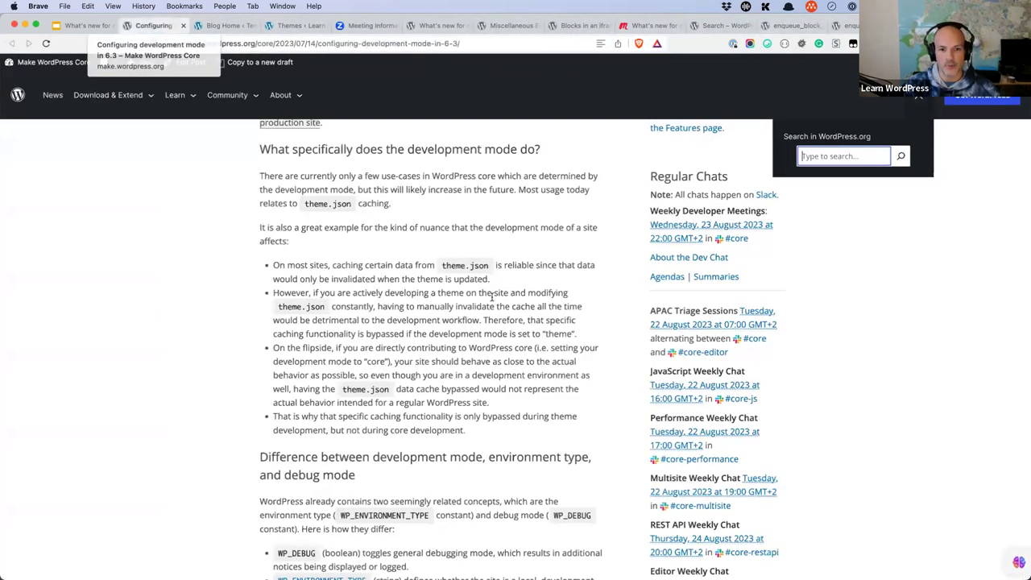
click(420, 305)
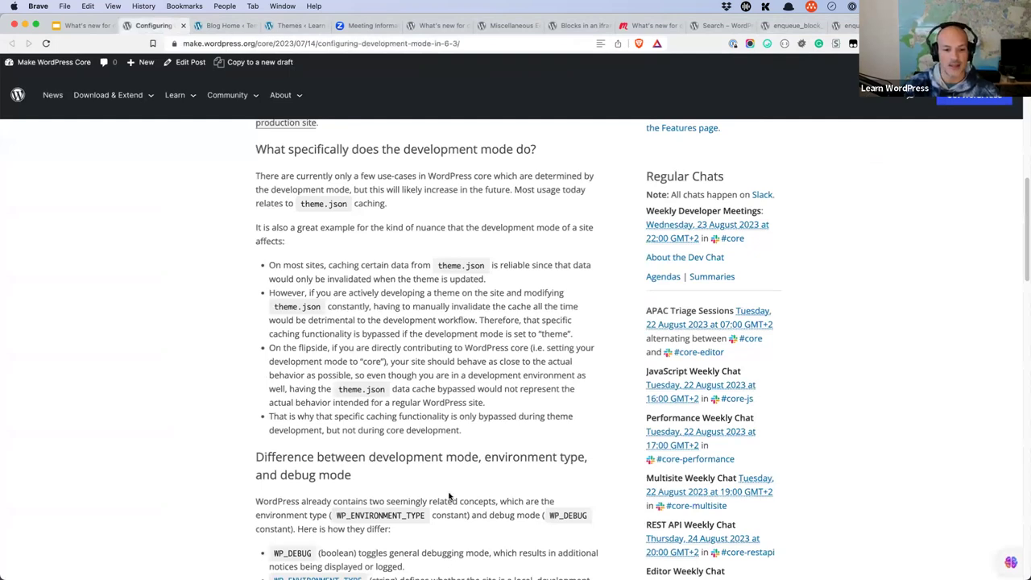
Switch to PhpStorm, open wp-config.php of the learnpress project and select the WP_DEBUG constant name.
click(360, 554)
double_click(72, 185)
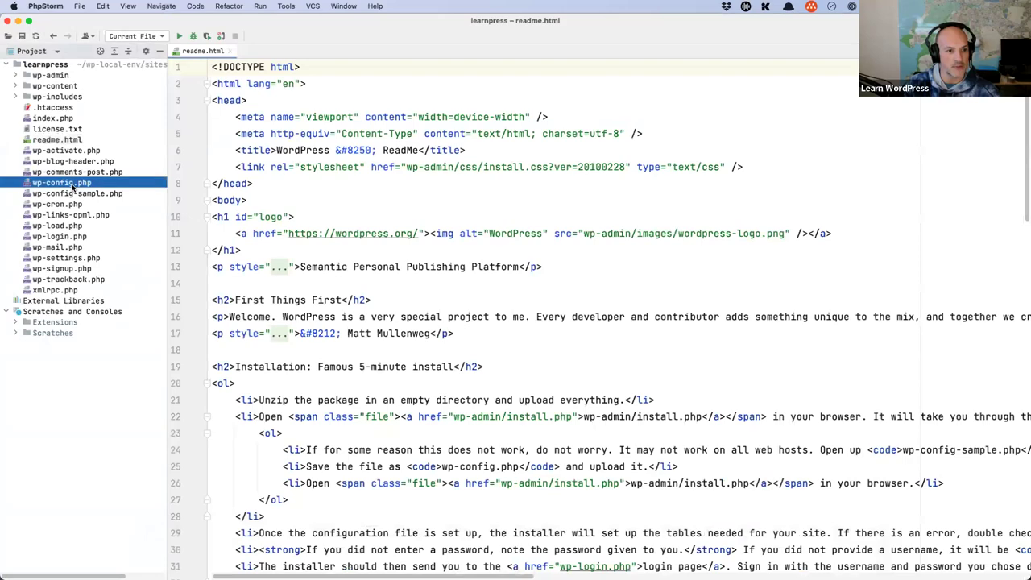
scroll(460, 277, down, 10)
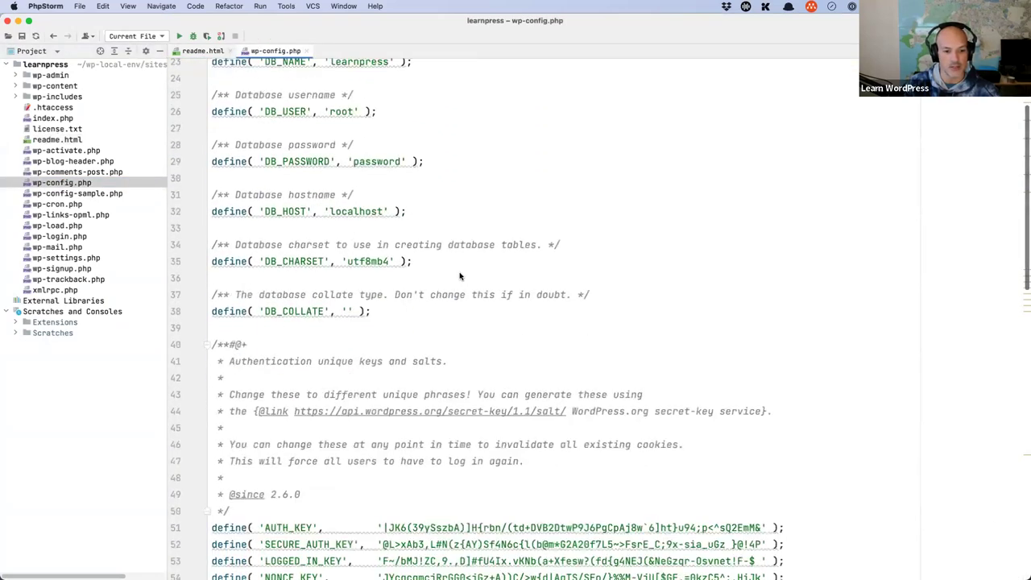
scroll(460, 276, down, 10)
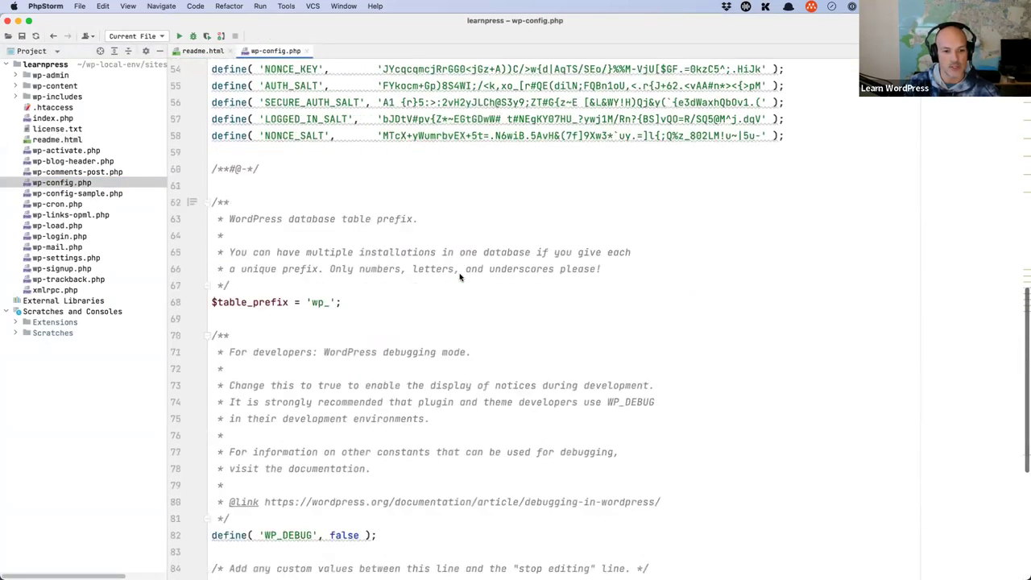
double_click(295, 352)
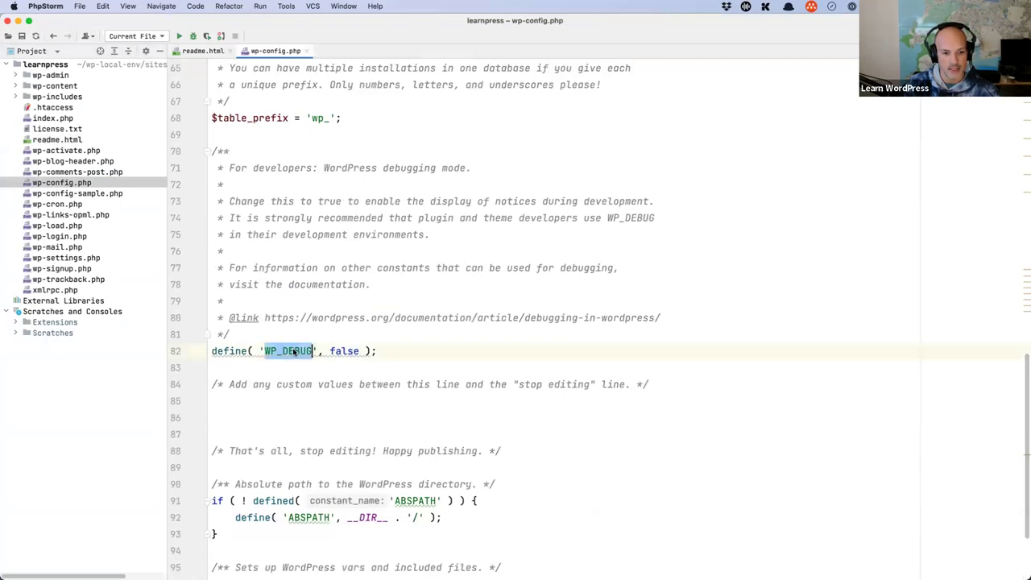
Switch back to Brave and copy the constant name WP_DEVELOPMENT_MODE from the post's introduction.
click(335, 562)
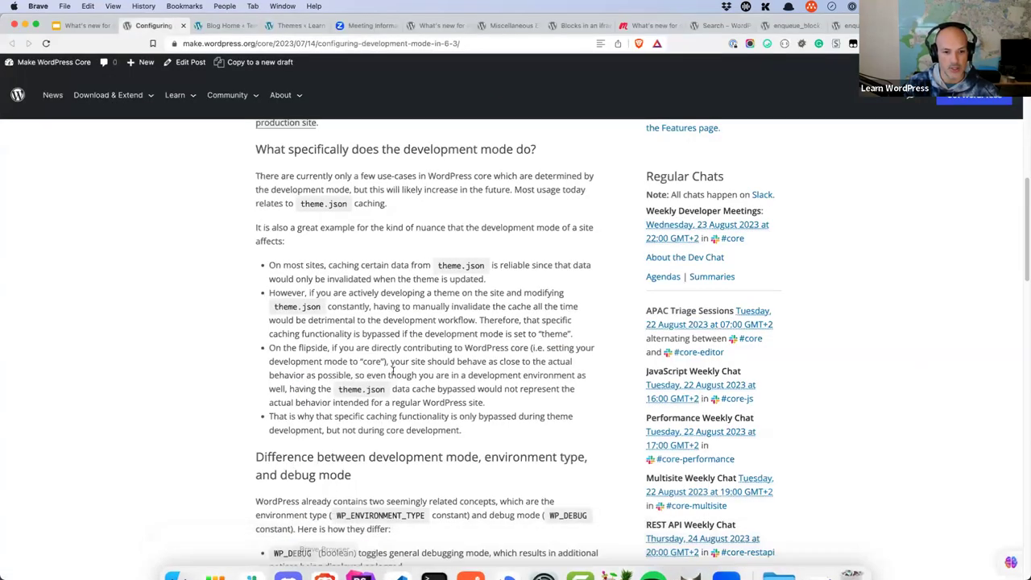
scroll(448, 287, up, 5)
scroll(449, 286, up, 8)
double_click(492, 287)
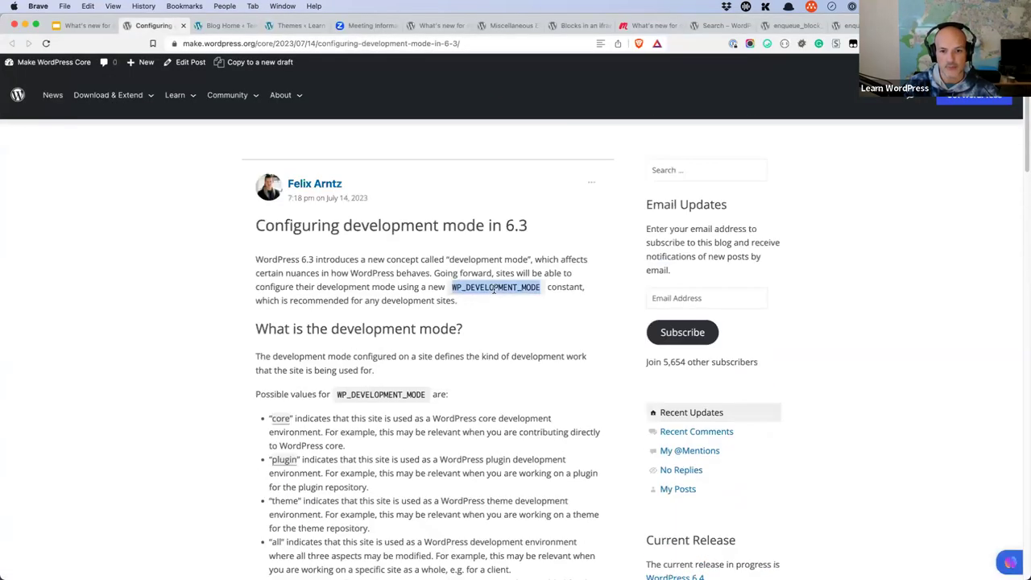
right_click(493, 288)
scroll(451, 435, down, 9)
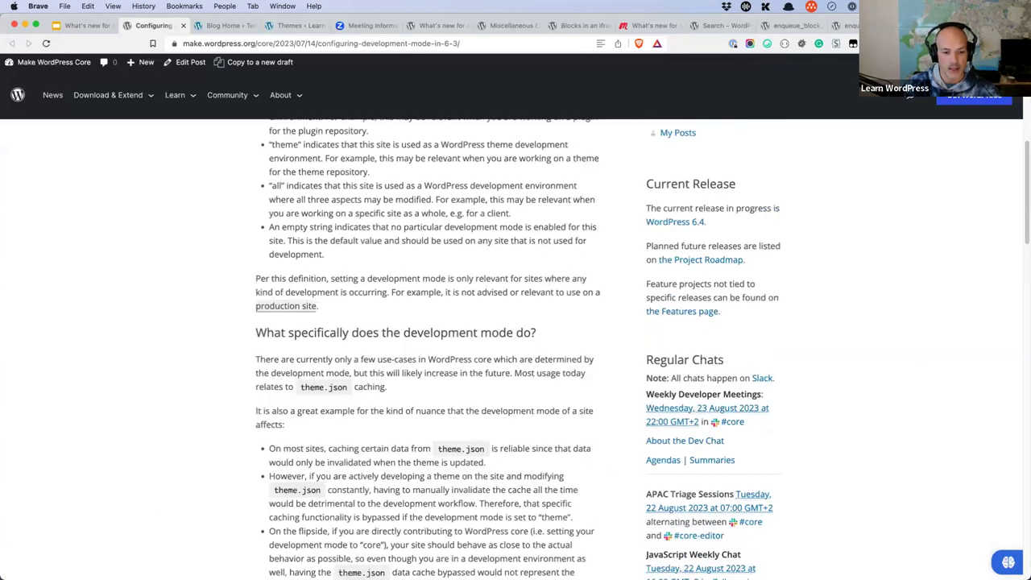
In PhpStorm, add define( 'WP_DEVELOPMENT_MODE', 'theme' ); to the custom values area of wp-config.php.
click(360, 554)
click(306, 401)
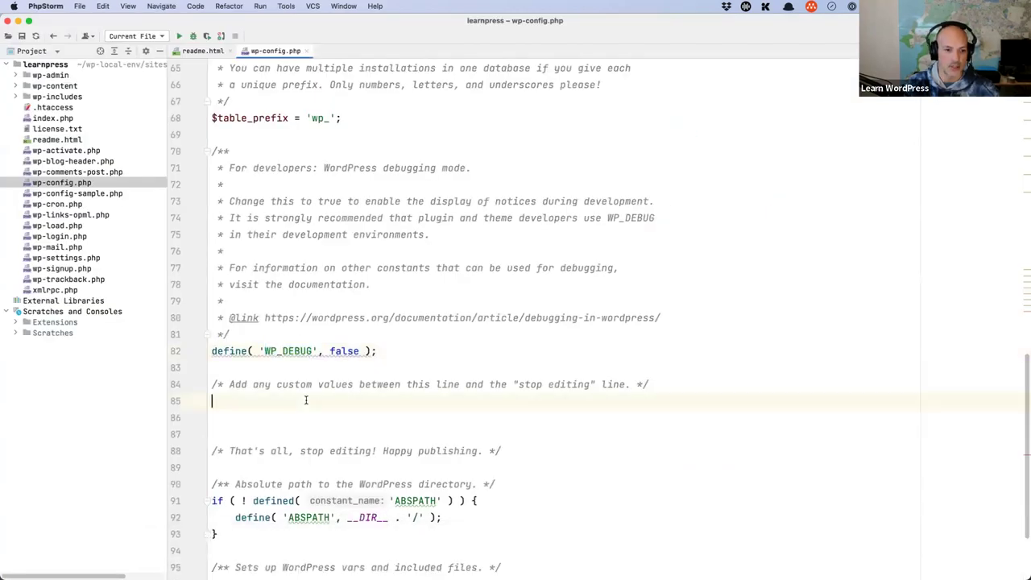
key(Return)
text(de)
key(Return)
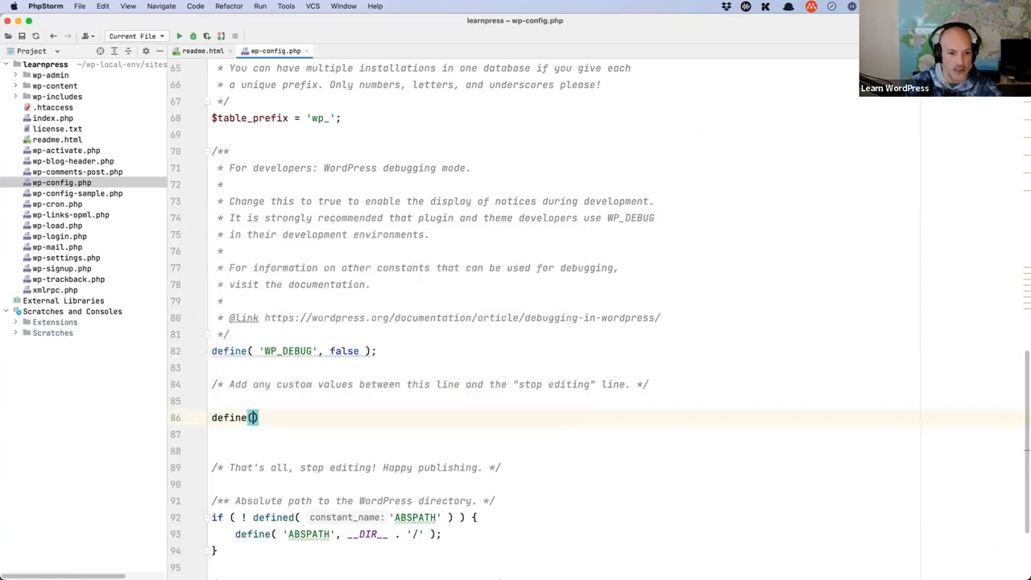
text(')
text(WP_DEVELOPMENT_MODE', ')
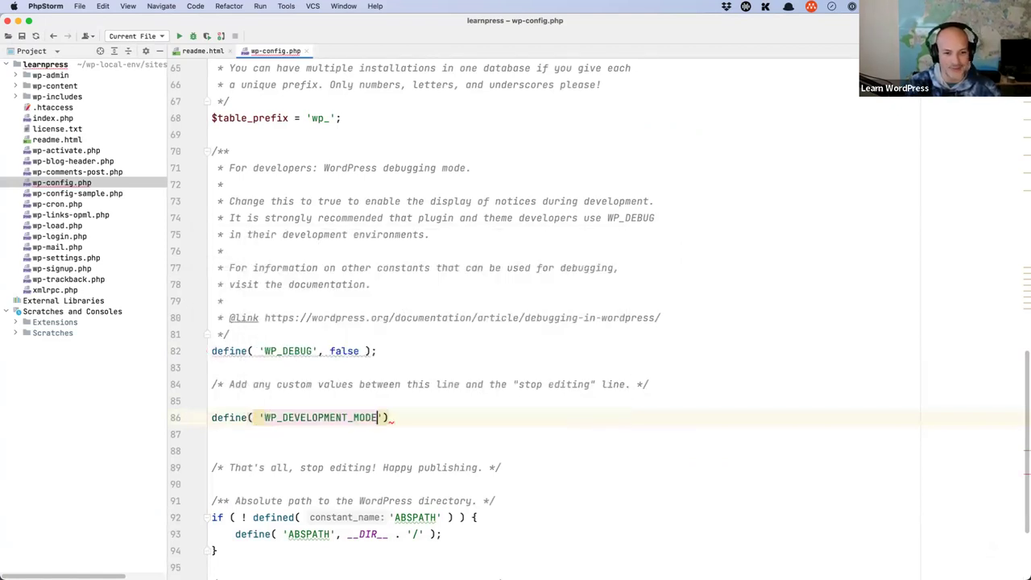
text(theme' );)
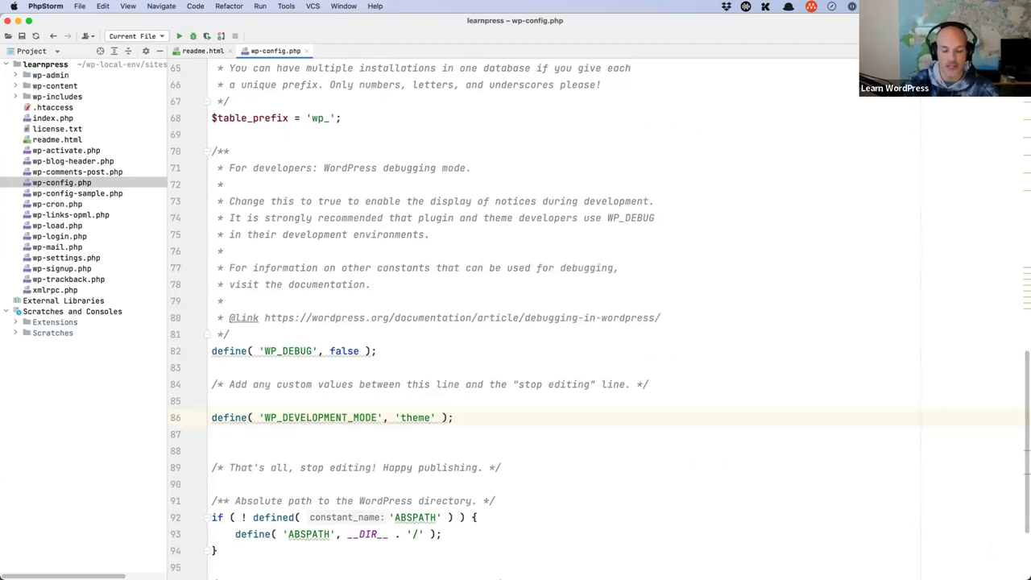
Return to the post in Brave and read the sections on debug mode differences and on setting and checking the development mode.
key(super+Tab)
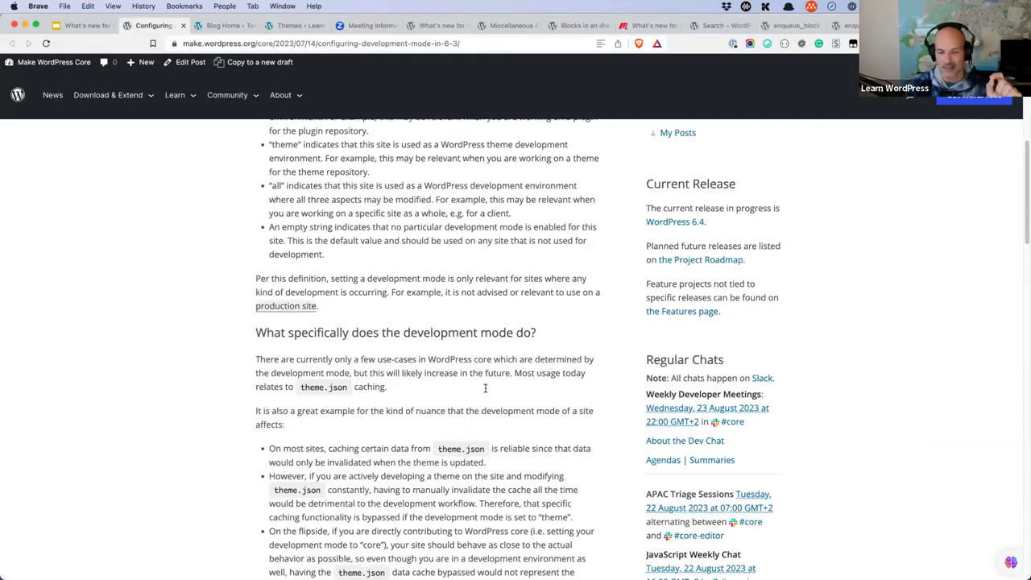
scroll(481, 389, up, 3)
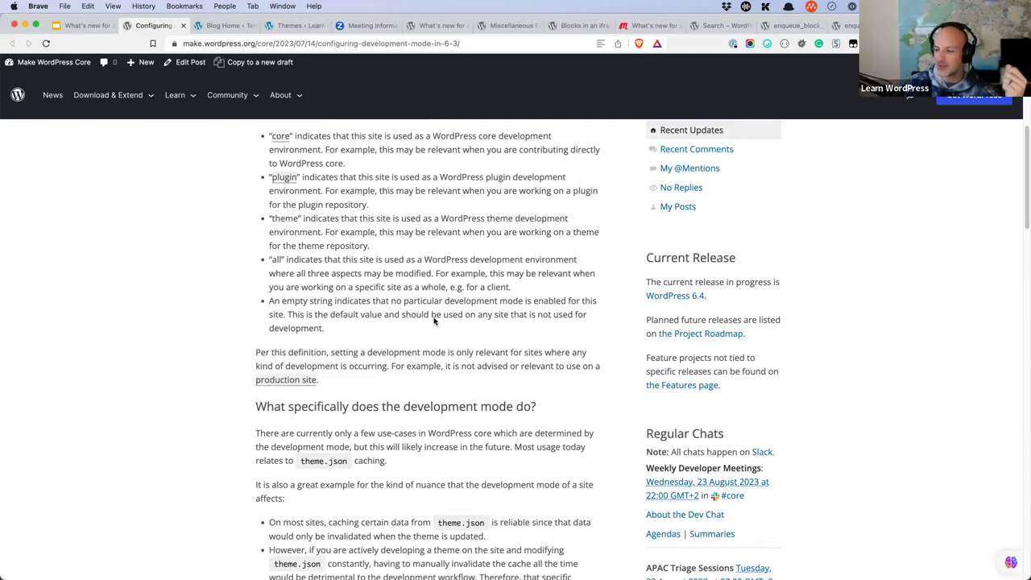
scroll(419, 323, down, 5)
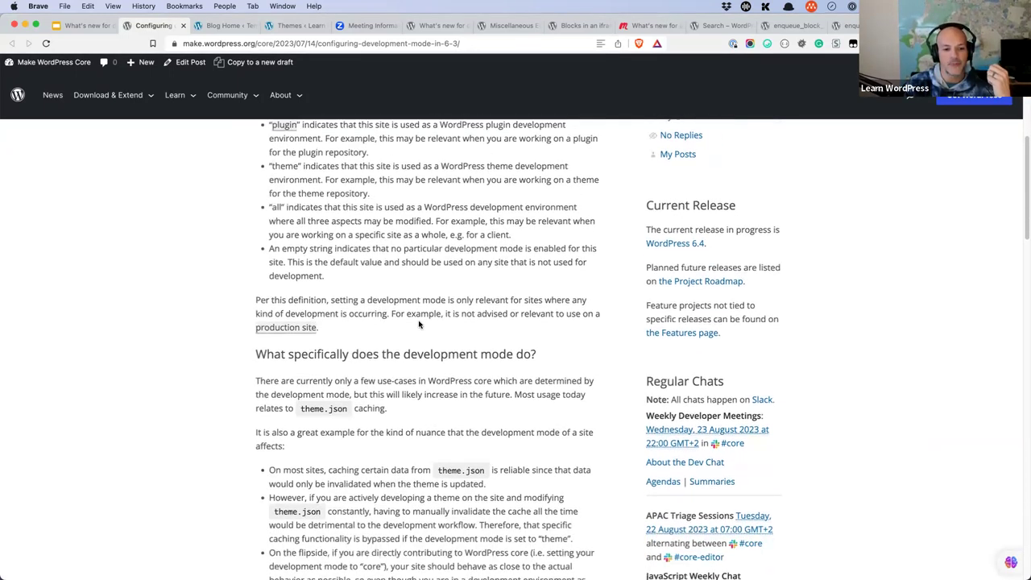
scroll(419, 323, down, 4)
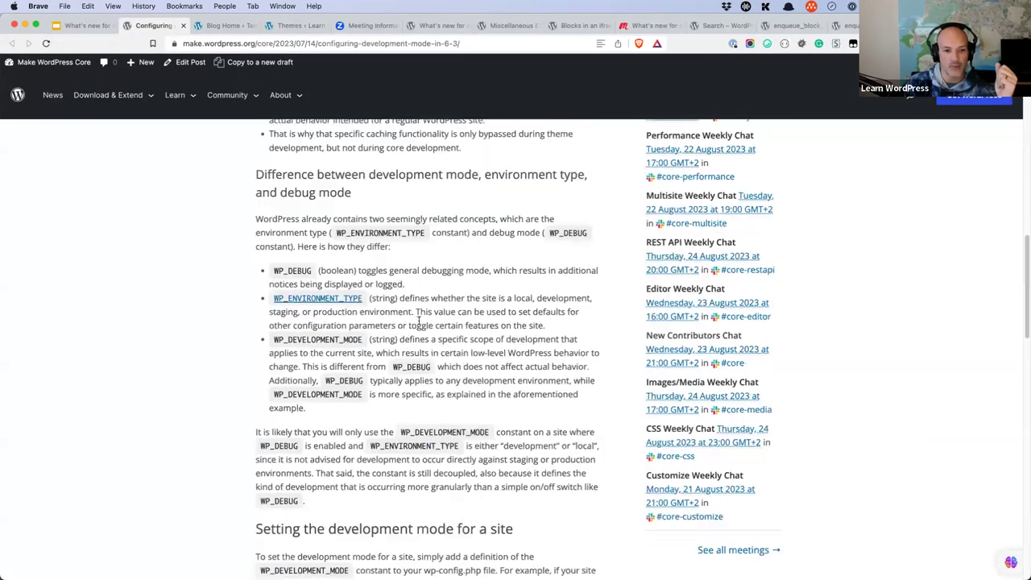
scroll(501, 352, down, 4)
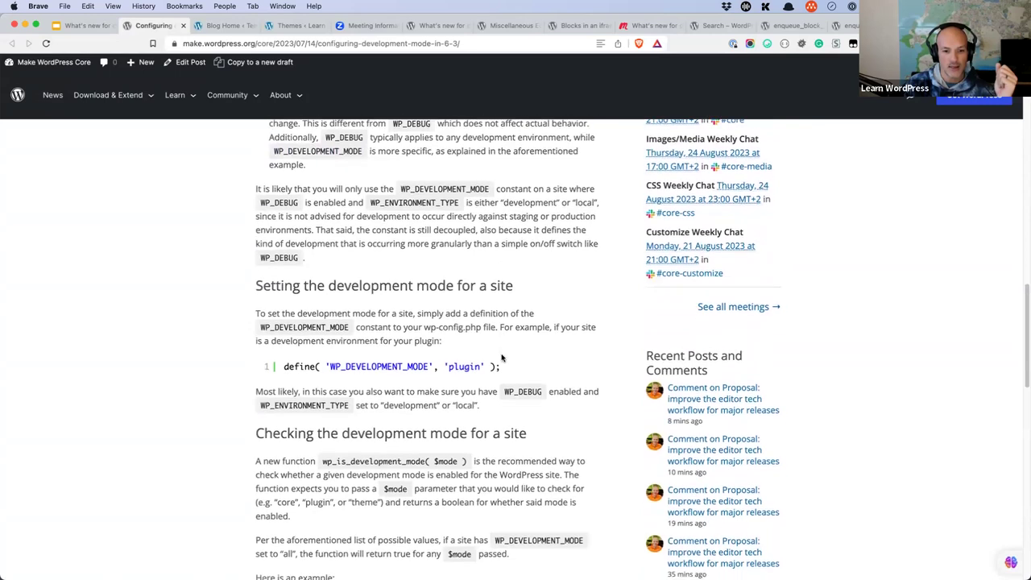
scroll(501, 358, down, 5)
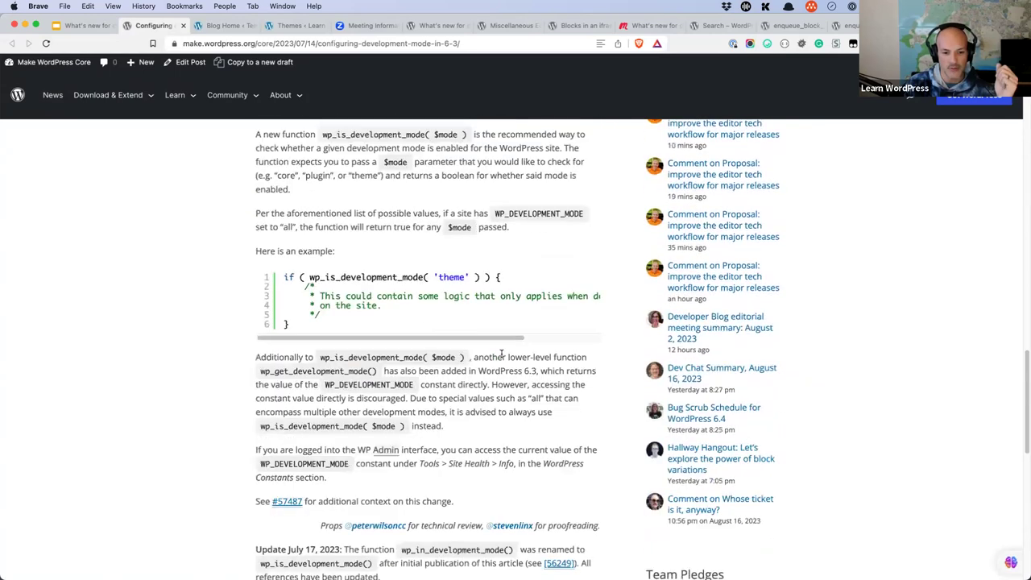
Return to the start of the development mode post, then go back to the agenda slide.
scroll(501, 353, up, 5)
scroll(501, 353, up, 10)
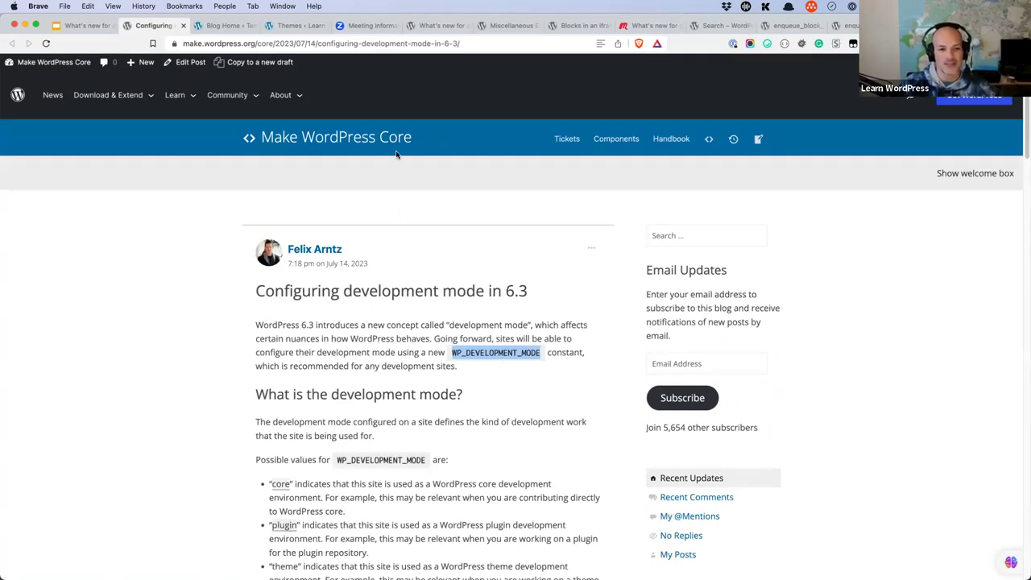
click(92, 26)
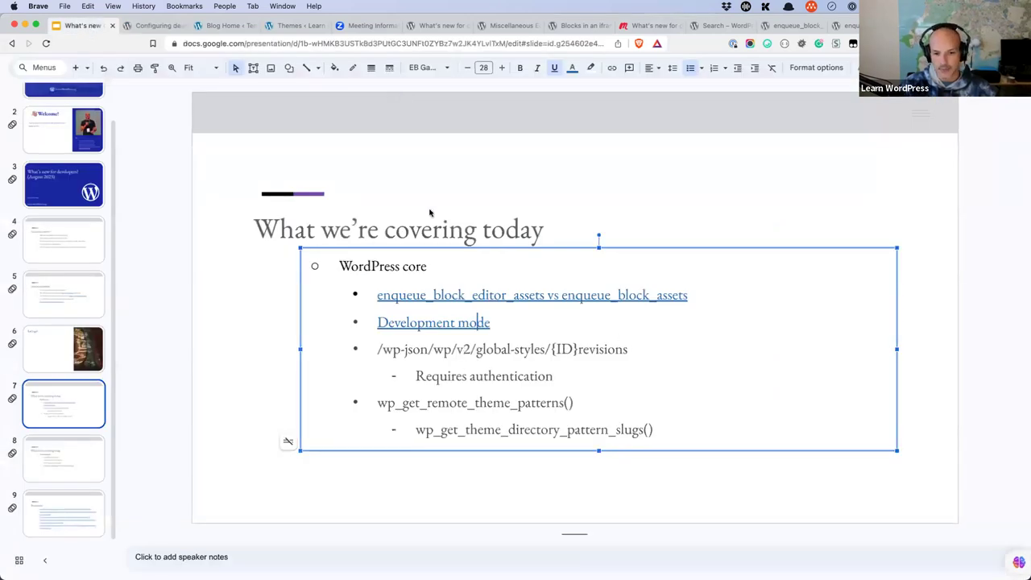
Close the leftover reference pages, keeping the slides, development mode post, site editor, Themes page and What's new for developers post open.
click(438, 26)
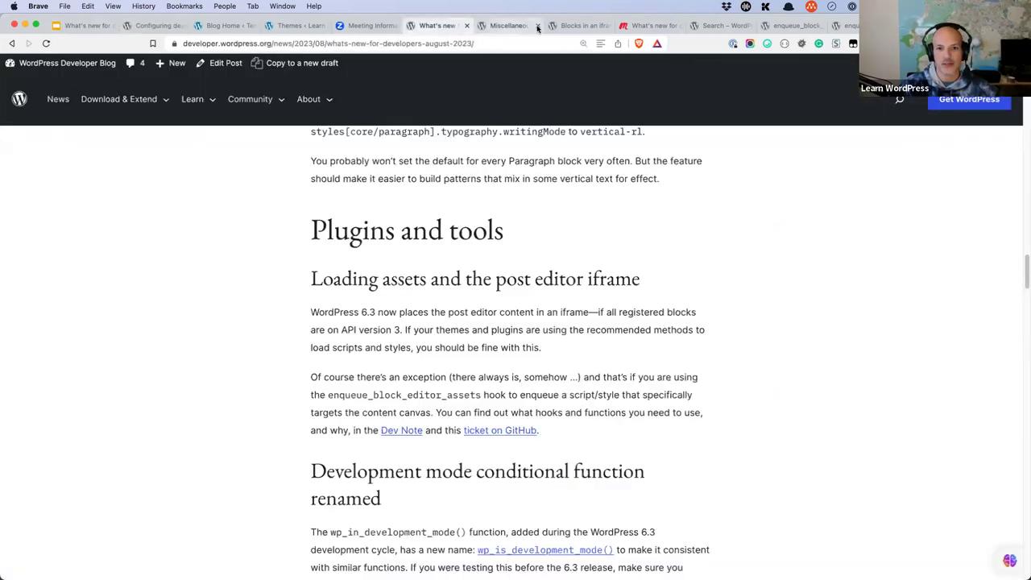
click(508, 26)
click(538, 26)
click(538, 25)
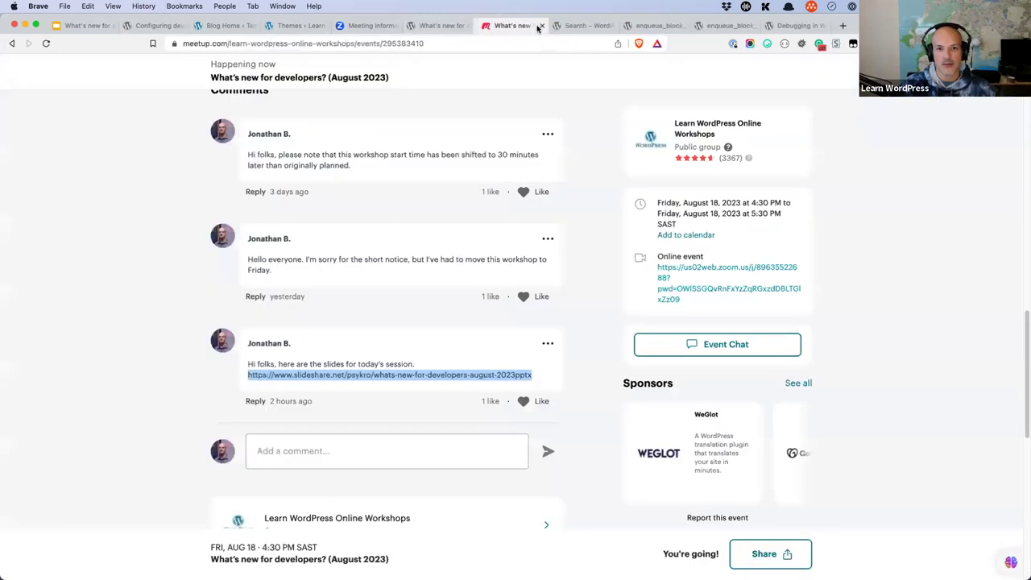
click(538, 25)
click(538, 26)
click(538, 26)
click(538, 25)
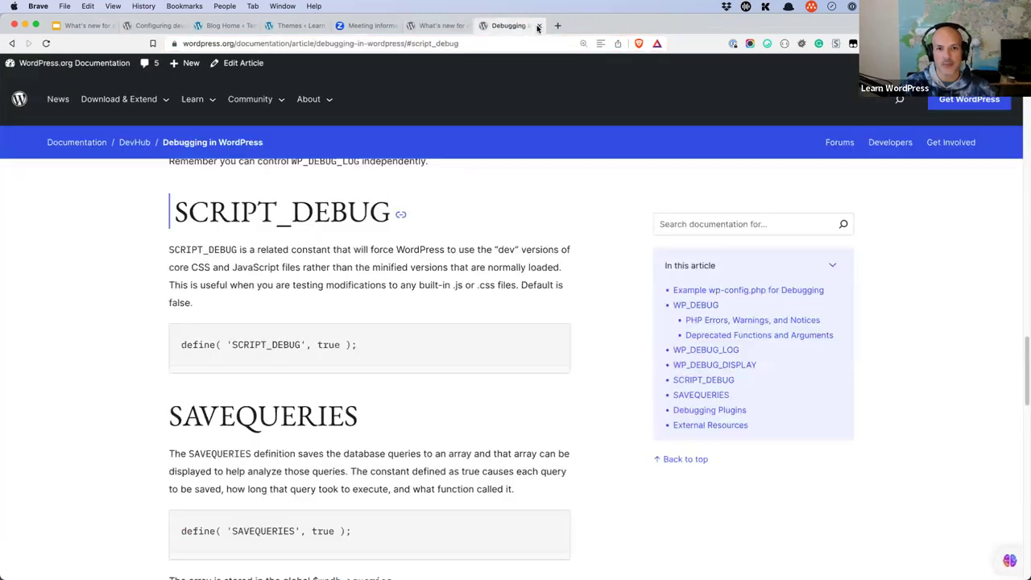
click(538, 25)
click(682, 25)
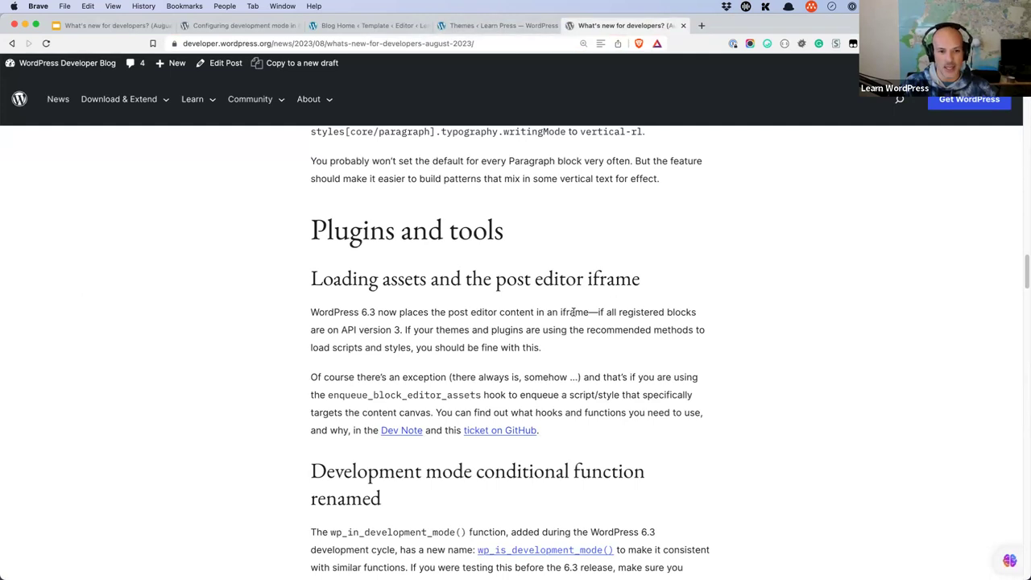
In the What's new for developers post, go to Rest API updates and select the endpoint path /wp/v2/global-styles/revisions.
scroll(573, 311, up, 4)
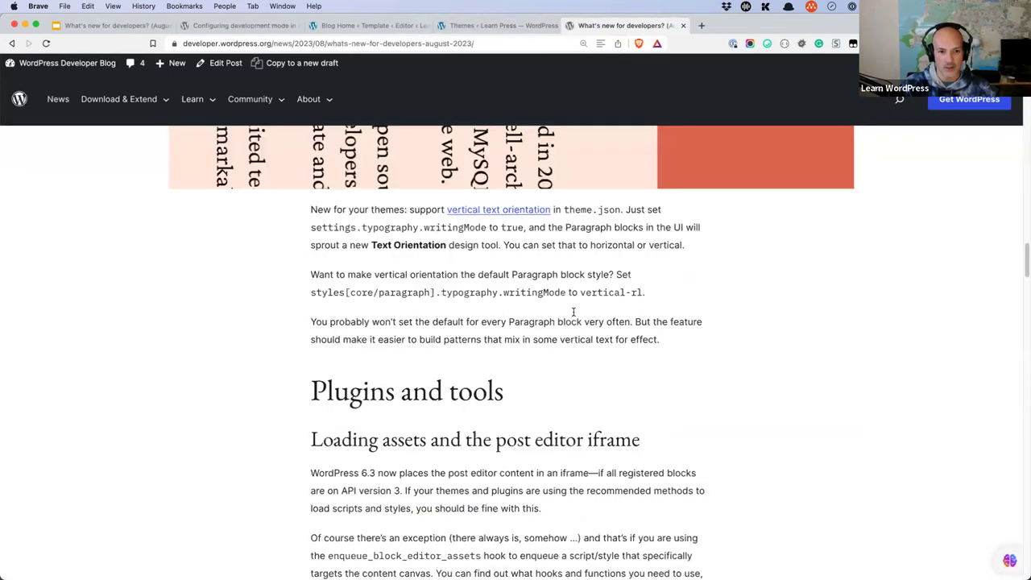
scroll(572, 312, up, 2)
click(104, 26)
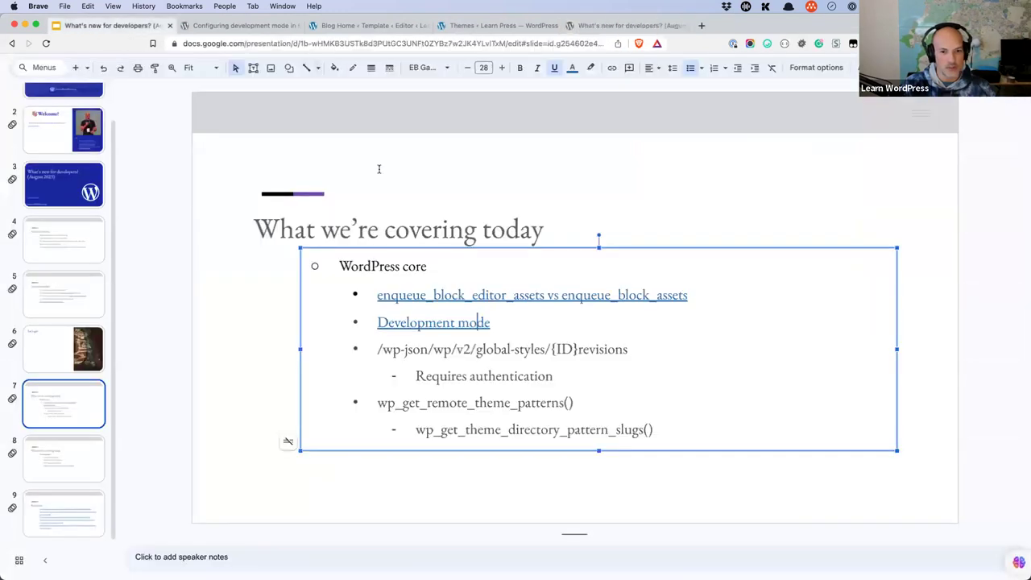
key(ctrl+shift+Tab)
scroll(520, 270, up, 12)
scroll(520, 270, up, 15)
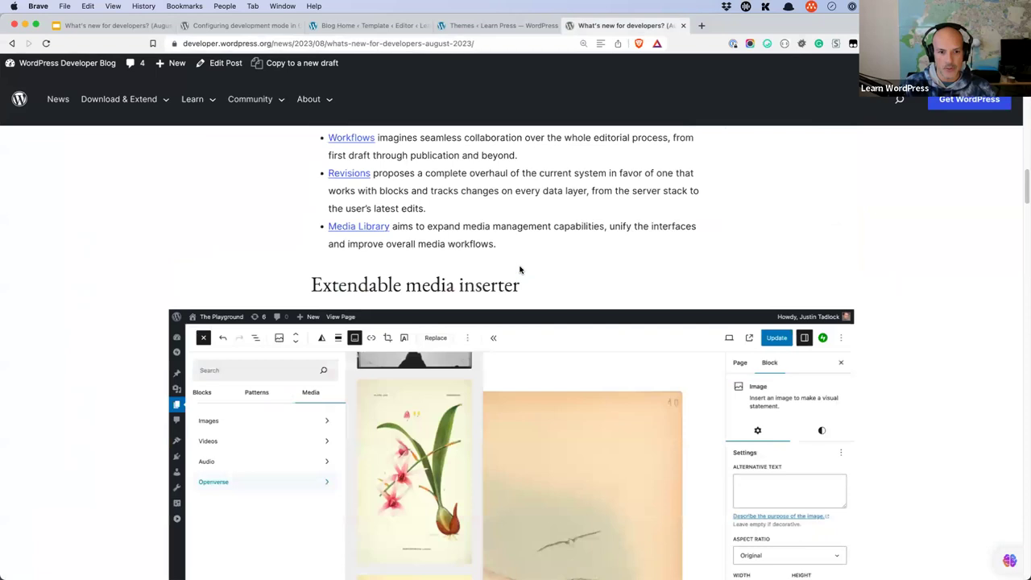
scroll(519, 265, up, 10)
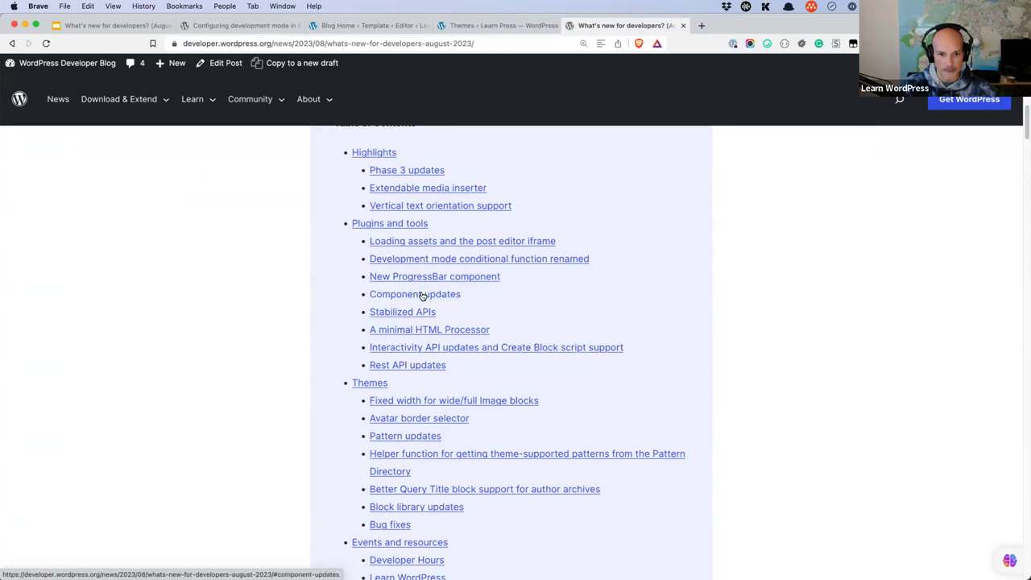
click(415, 365)
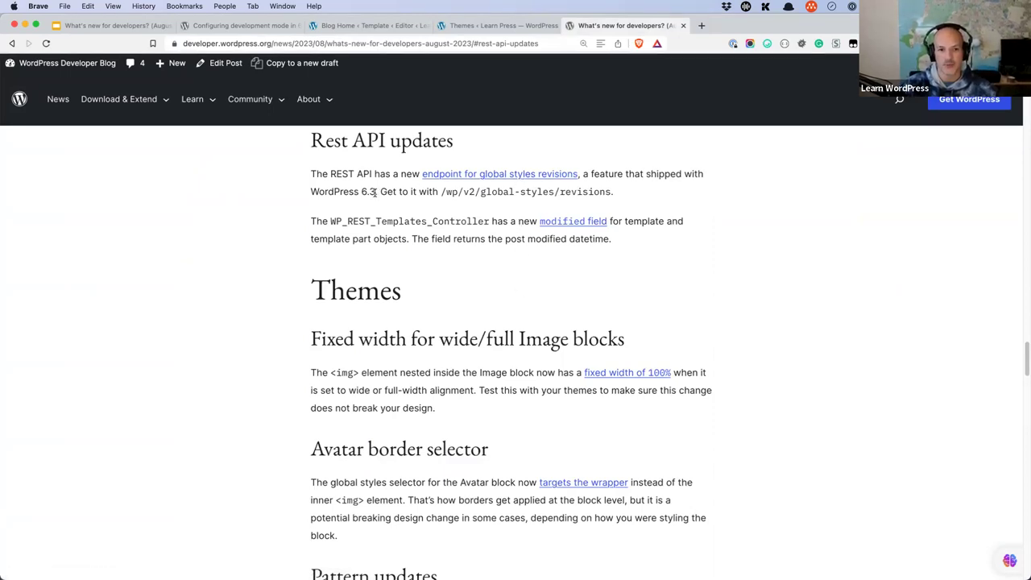
mouse_move(442, 192)
mouse_down()
mouse_move(596, 192)
mouse_move(440, 192)
mouse_up()
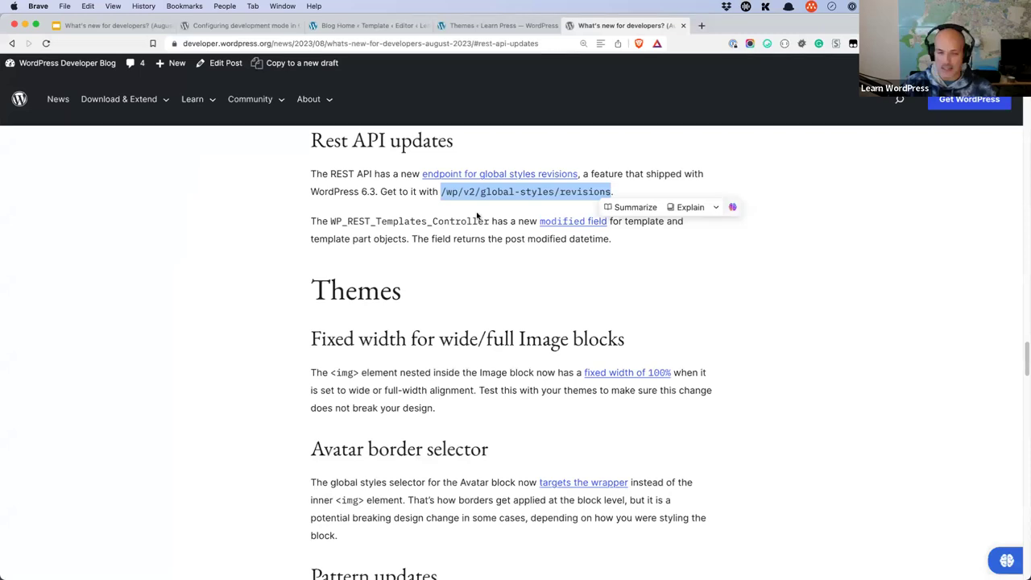
Switch to the learnpress site editor, close the developer tools and open the revisions of the global styles.
click(381, 26)
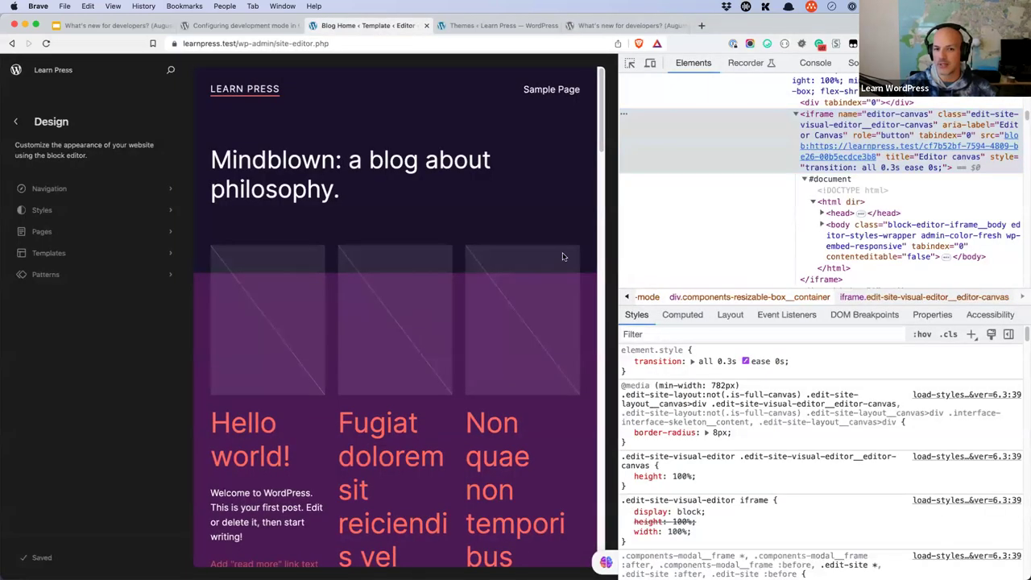
key(super+alt+i)
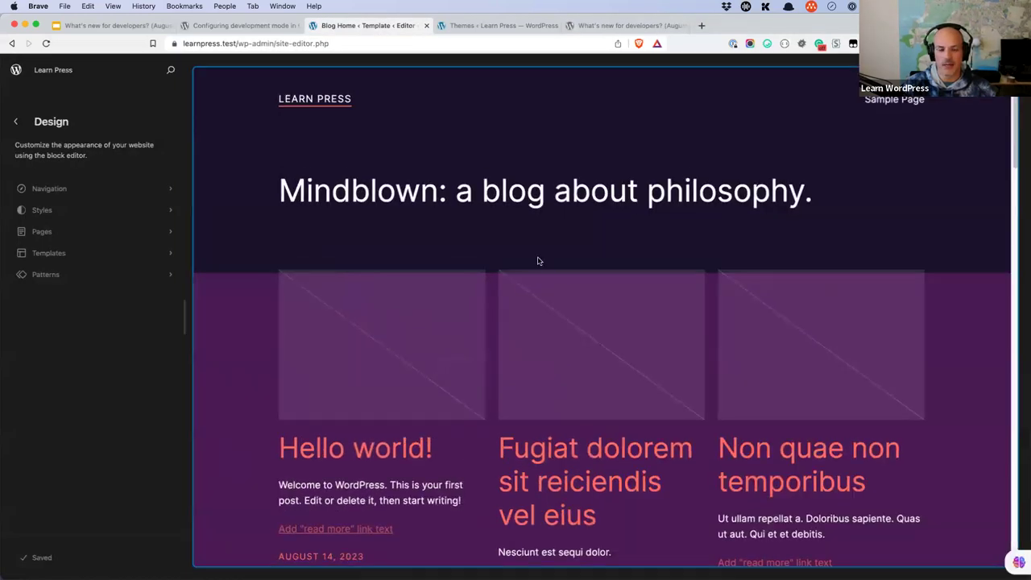
click(66, 214)
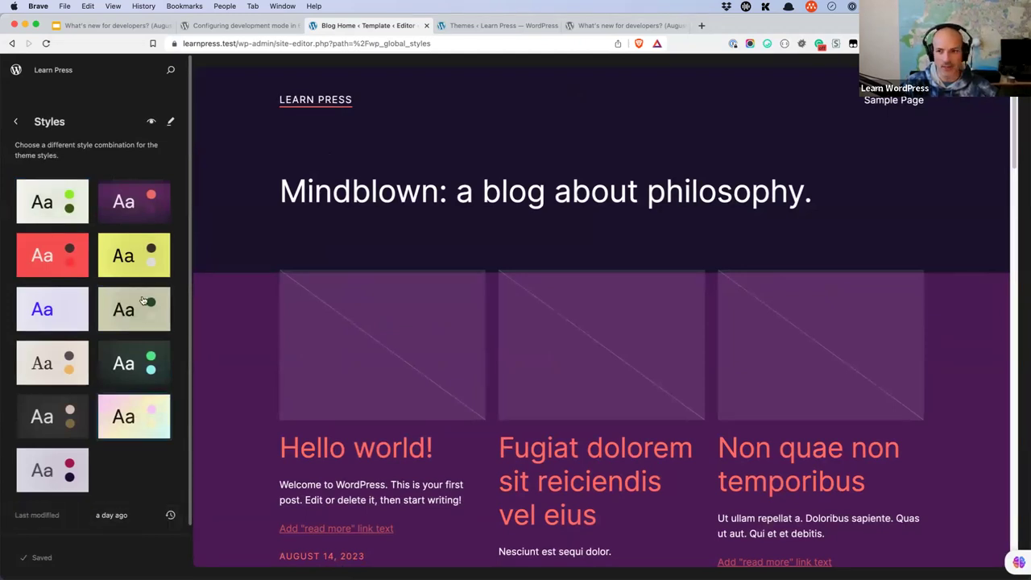
click(172, 516)
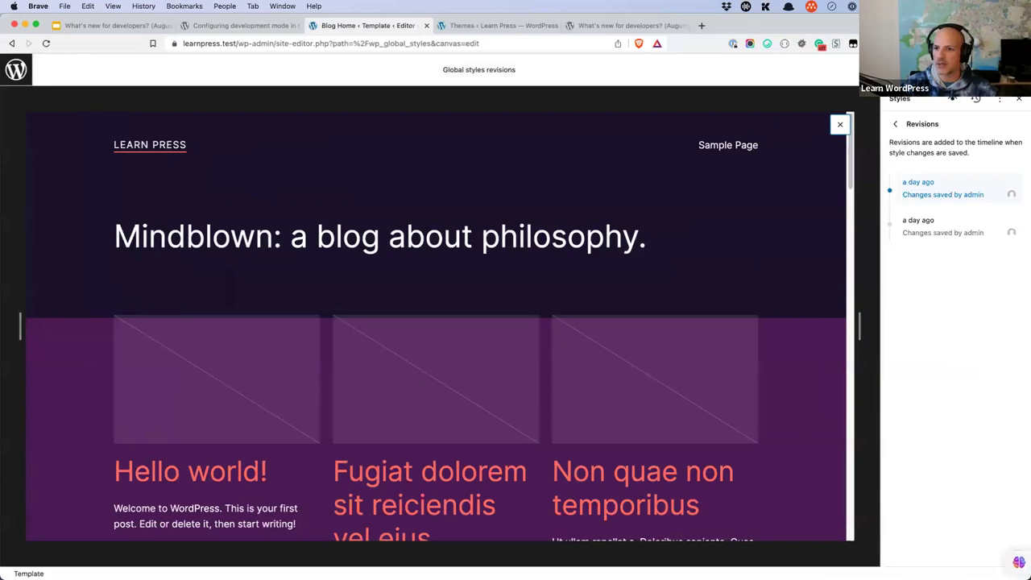
Leave the revisions, set the global background color to Secondary (#551C5E) and save the custom styles.
click(975, 99)
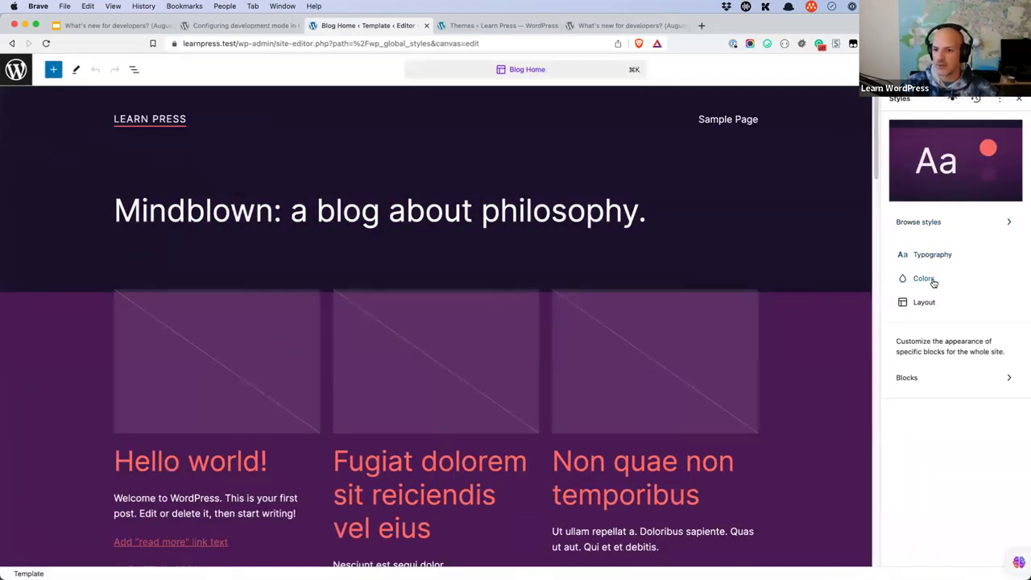
click(924, 279)
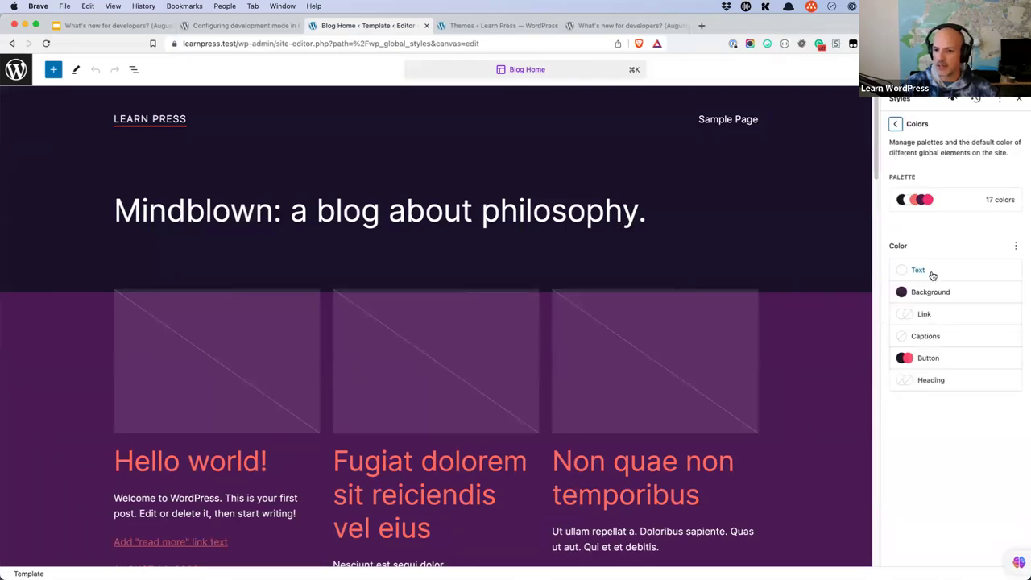
click(932, 295)
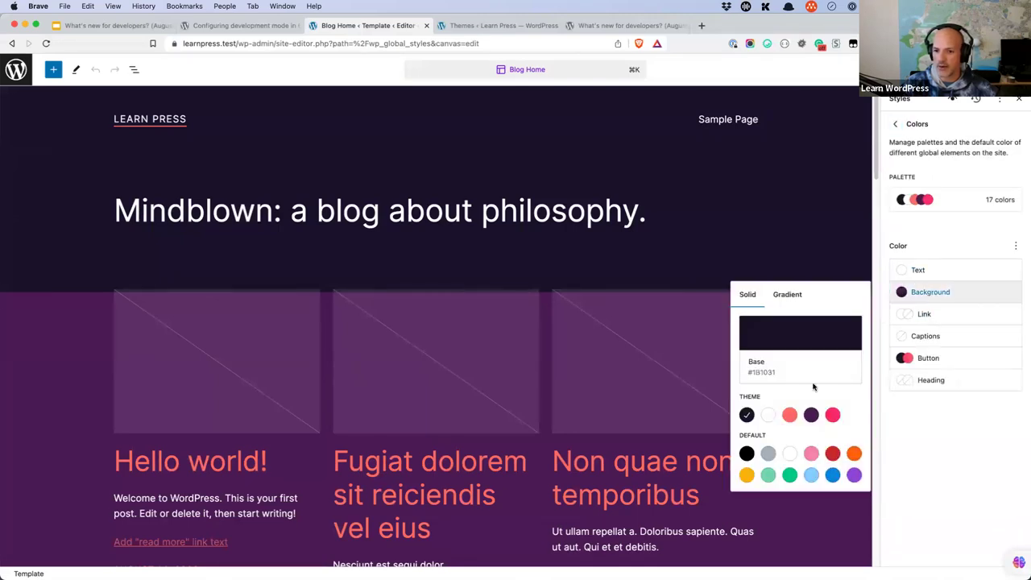
click(810, 414)
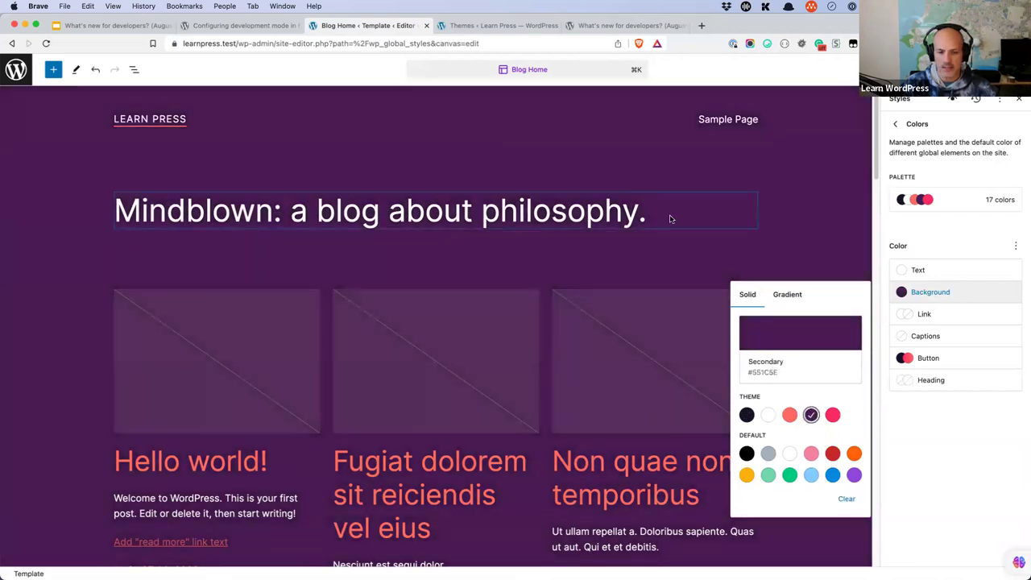
click(900, 235)
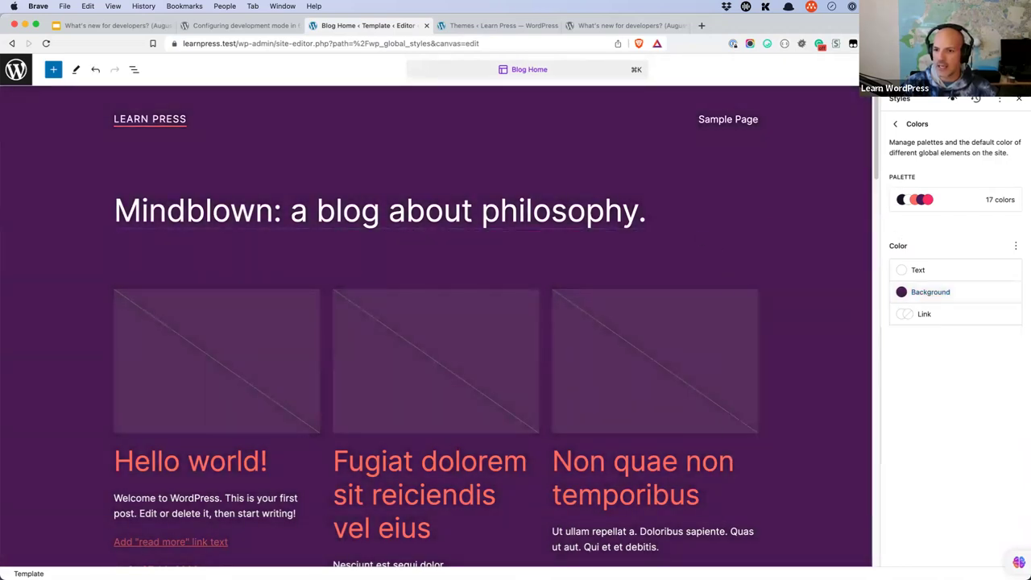
click(910, 69)
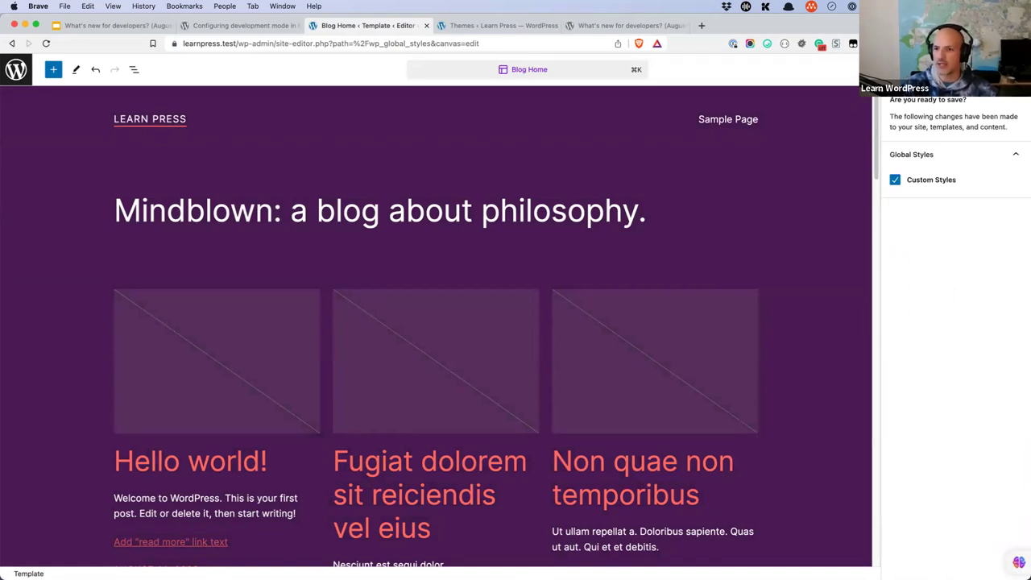
click(1013, 79)
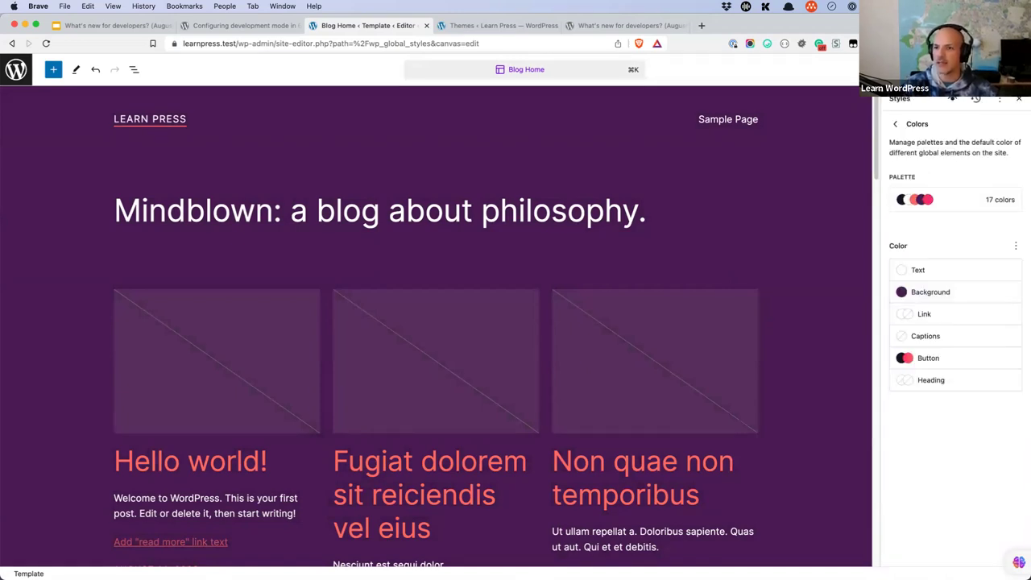
Open the global styles revision history and compare it with the revisions endpoint listed on the agenda slide.
click(976, 99)
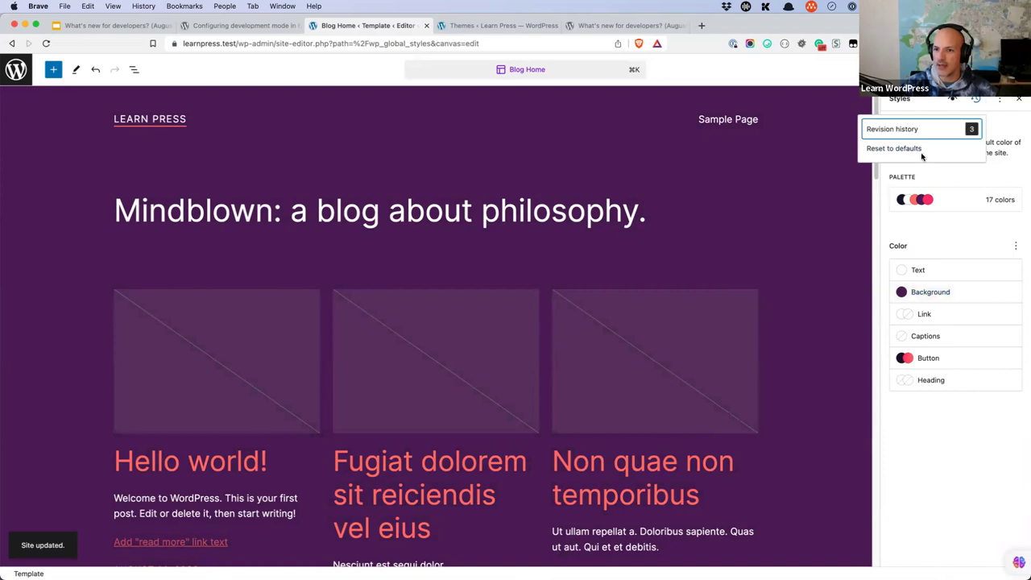
click(919, 130)
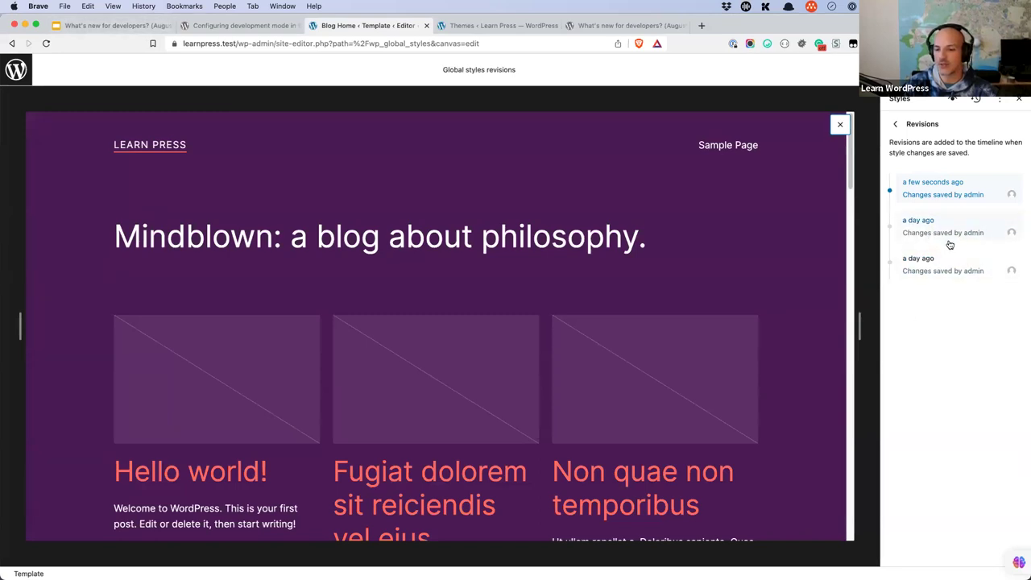
click(112, 25)
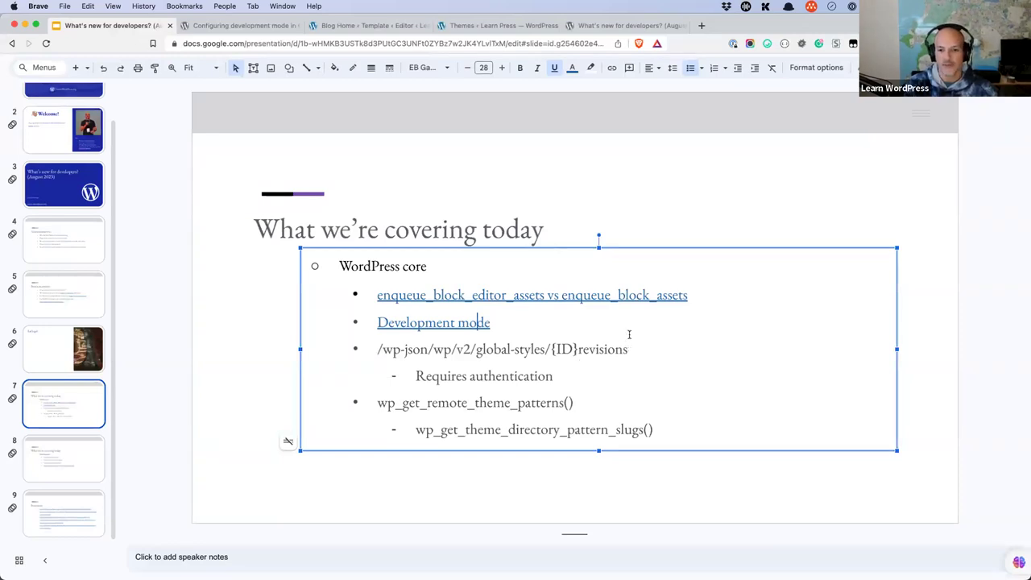
click(364, 35)
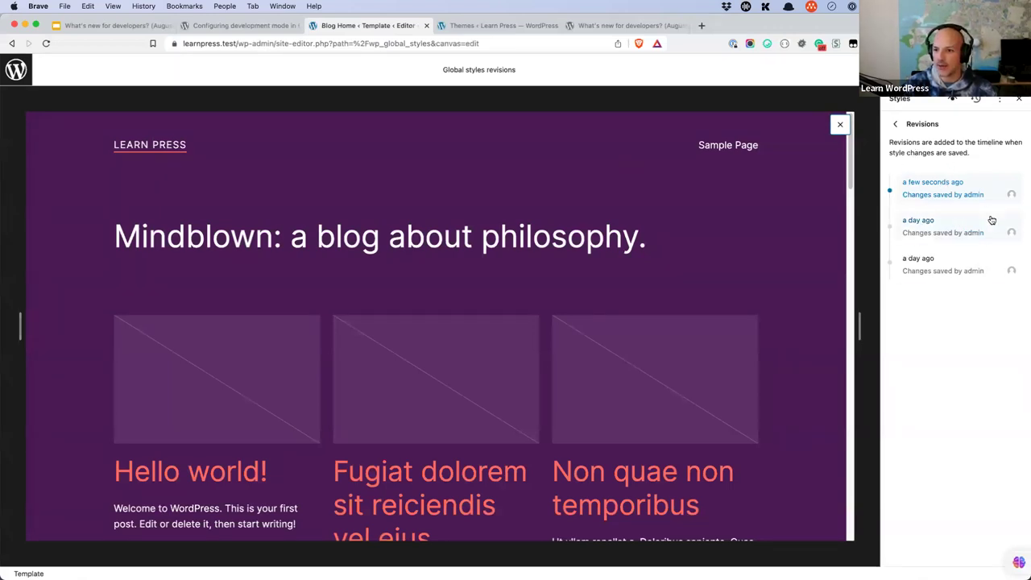
On the agenda slide, insert a slash between {ID} and revisions in the global-styles endpoint path.
click(139, 29)
drag(578, 349, 551, 349)
key(Right)
text(/)
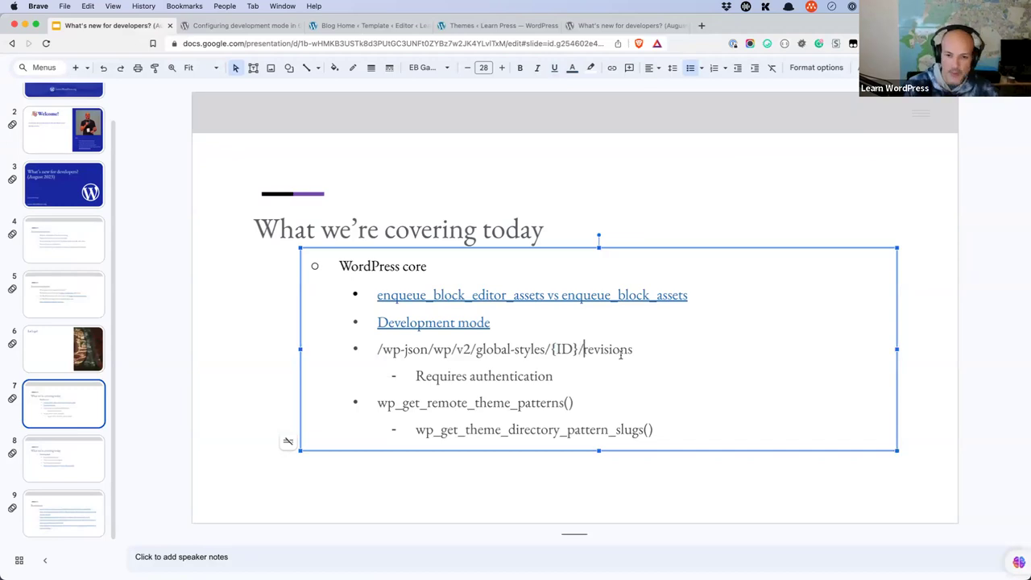
Open wp-local-env.test/phpmyadmin/ in a new tab and log in as root with the account password.
click(702, 26)
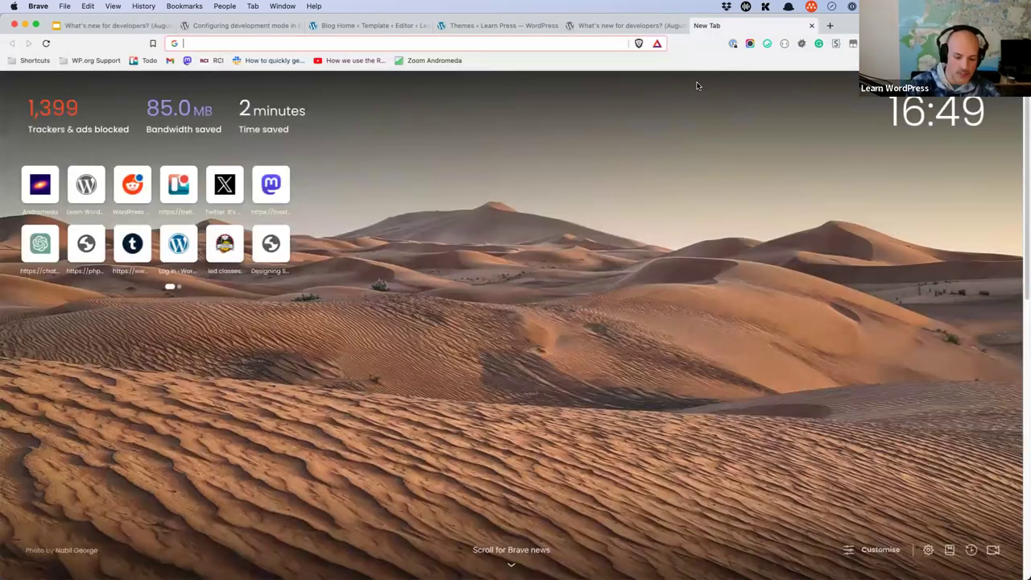
text(wp-local-env.test/phpmyadmin/)
key(Return)
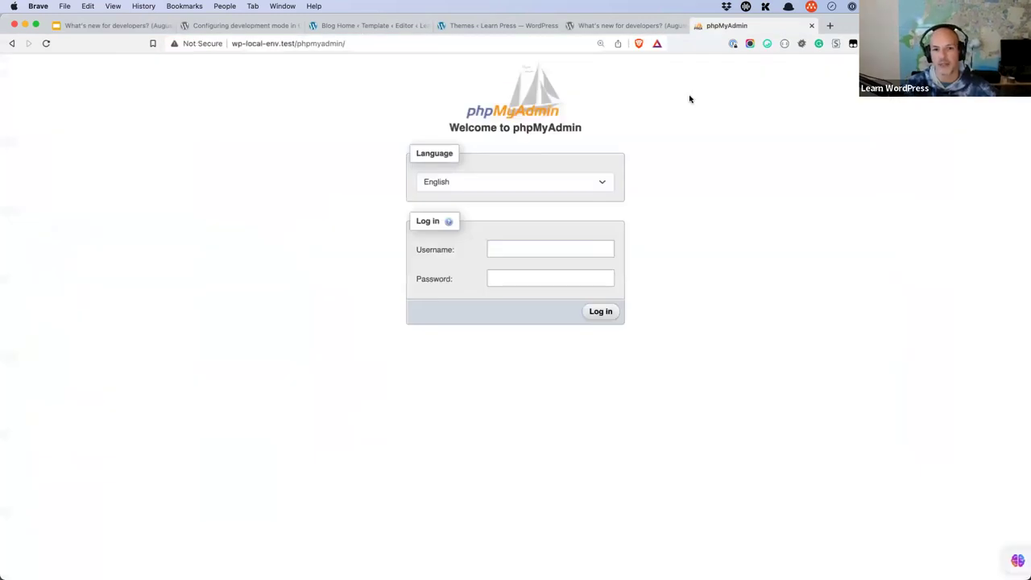
click(568, 248)
text(root)
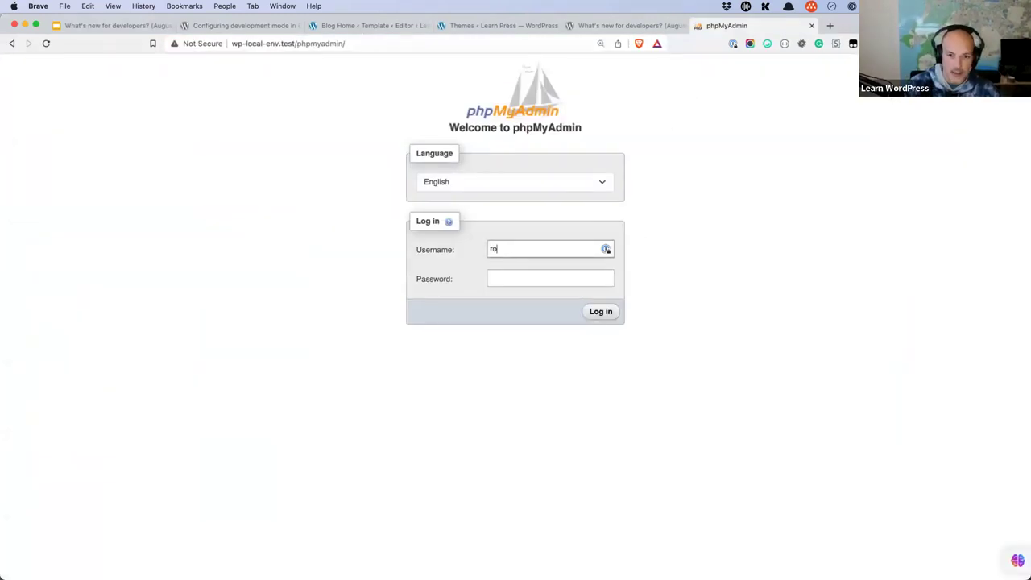
key(Tab)
text(password)
key(Return)
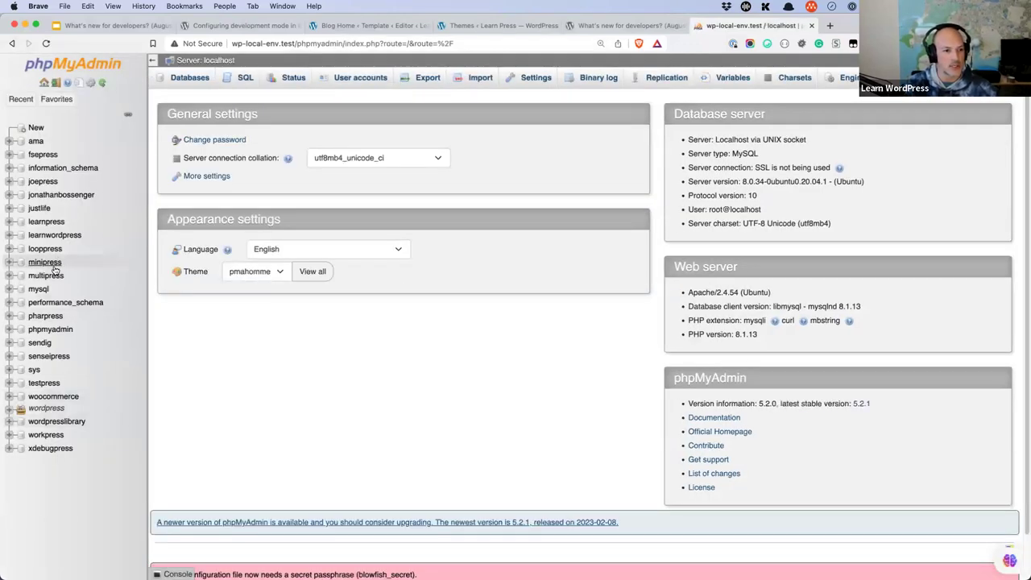
Open the wp_posts table of the learnpress database and examine the Custom Styles rows and their revisions.
click(48, 223)
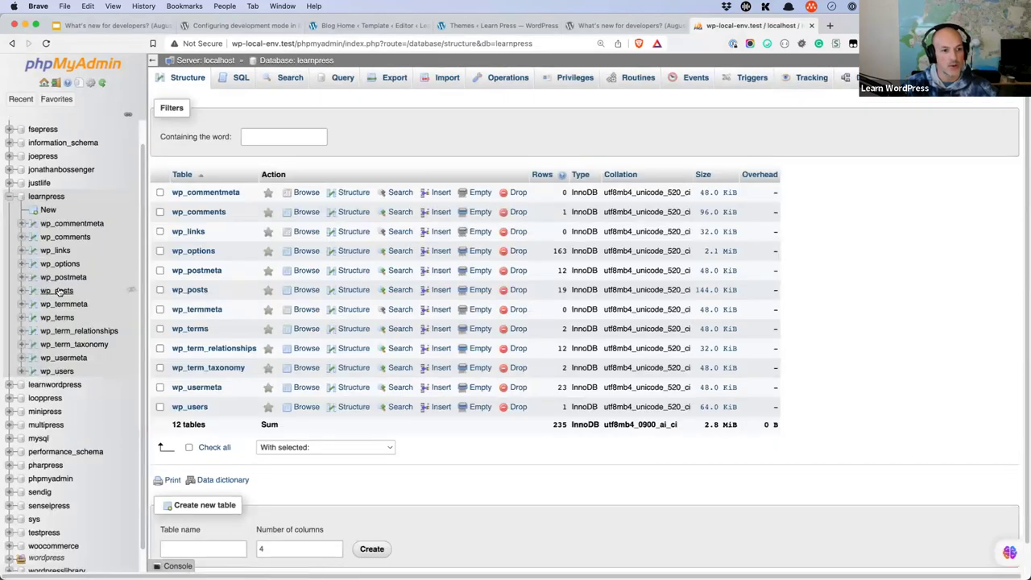
click(57, 290)
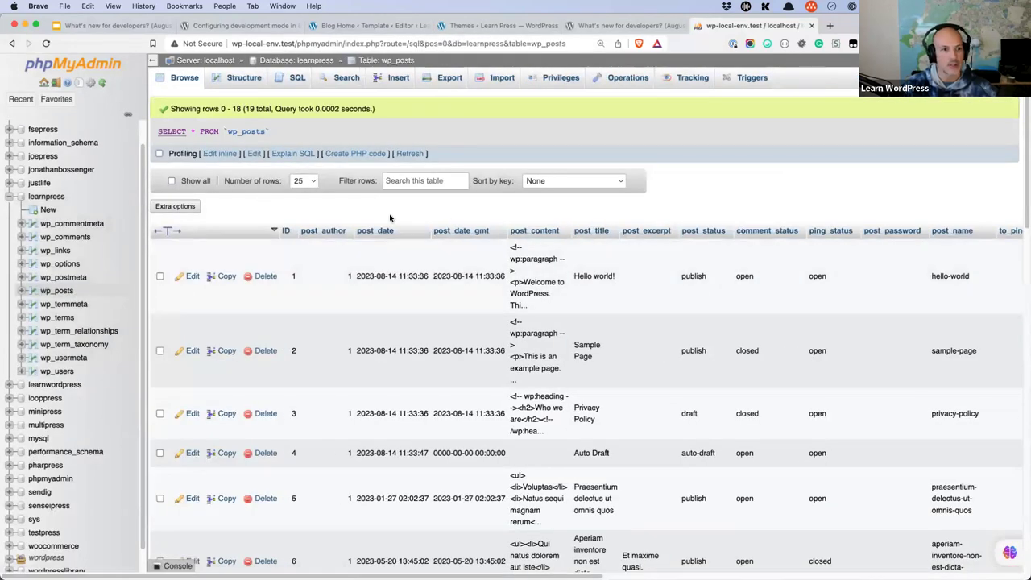
scroll(596, 299, down, 10)
scroll(596, 300, down, 15)
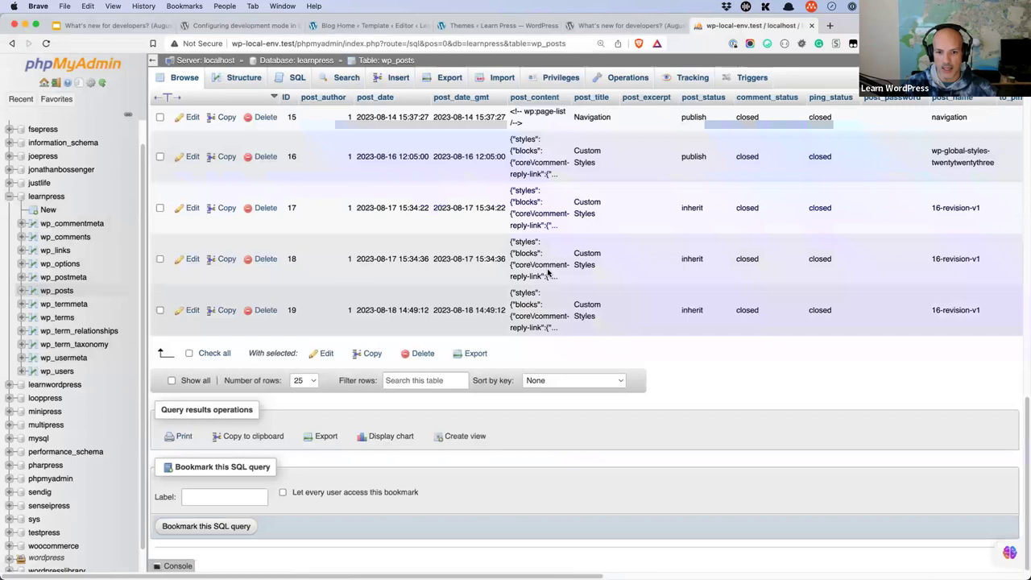
Compare the style revisions in the site editor with the wp_posts rows, highlighting the revision's parent ID and the wp-global-styles-twentytwentythree post name.
scroll(628, 306, up, 1)
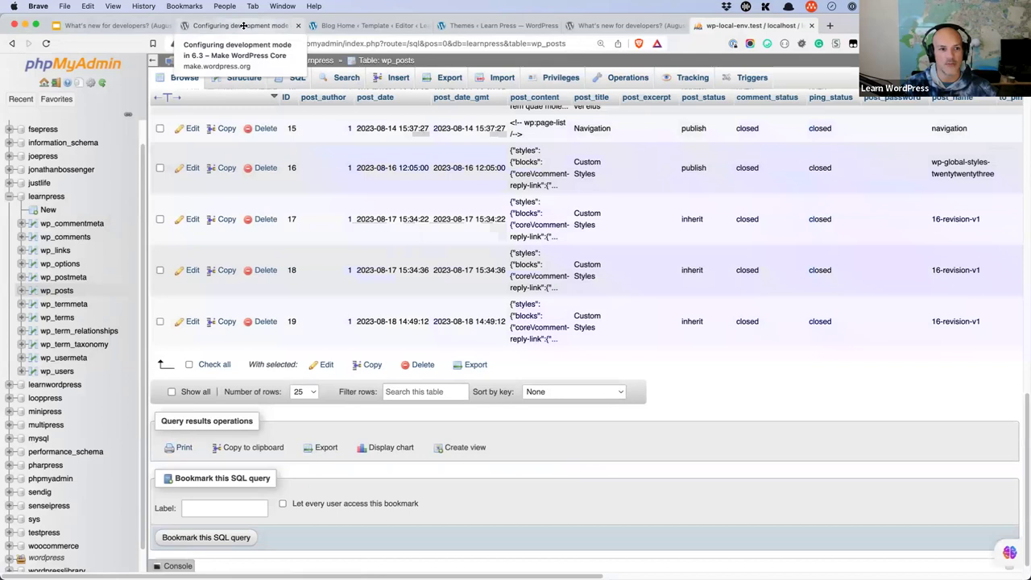
click(463, 24)
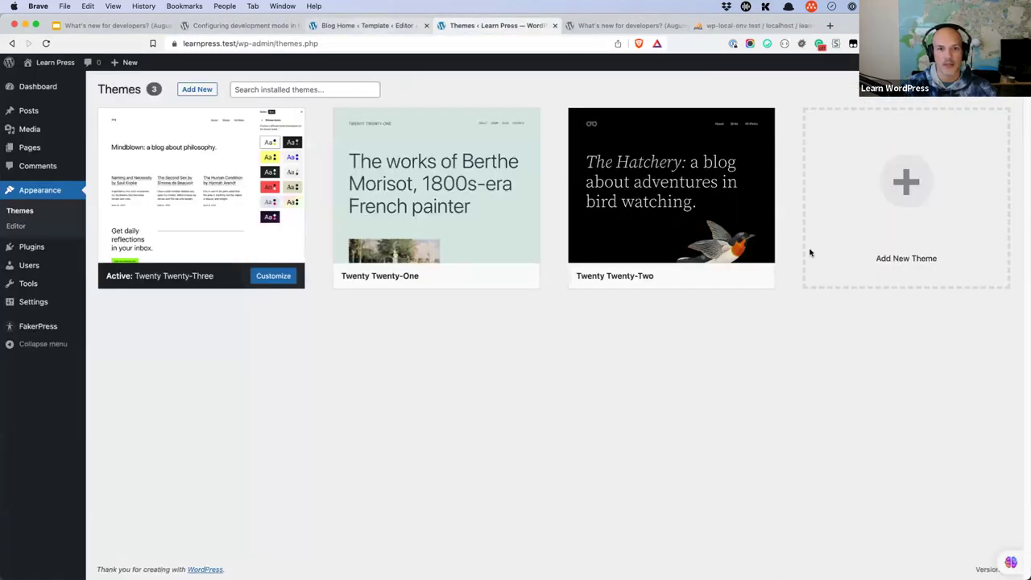
key(ctrl+shift+Tab)
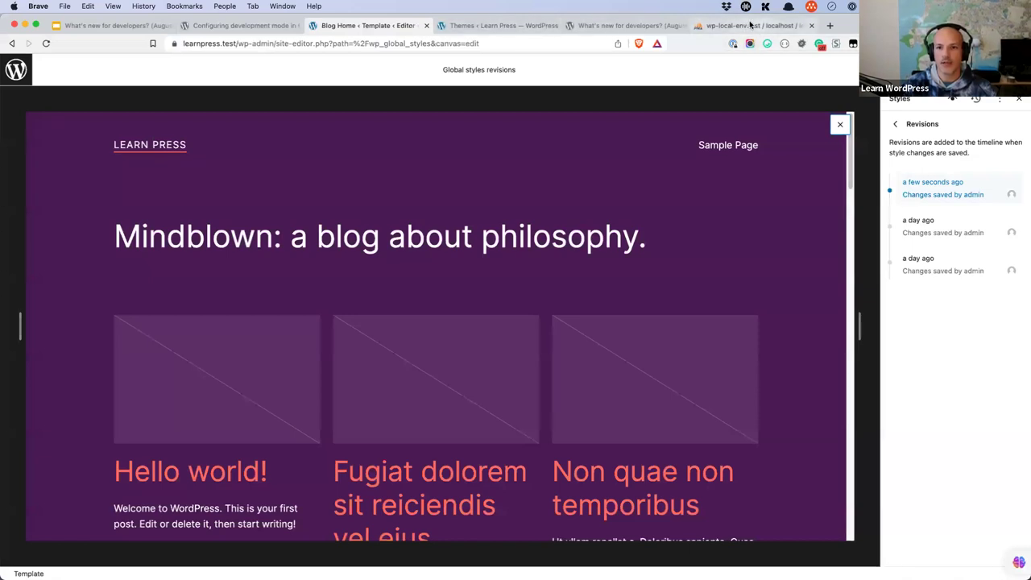
key(super+9)
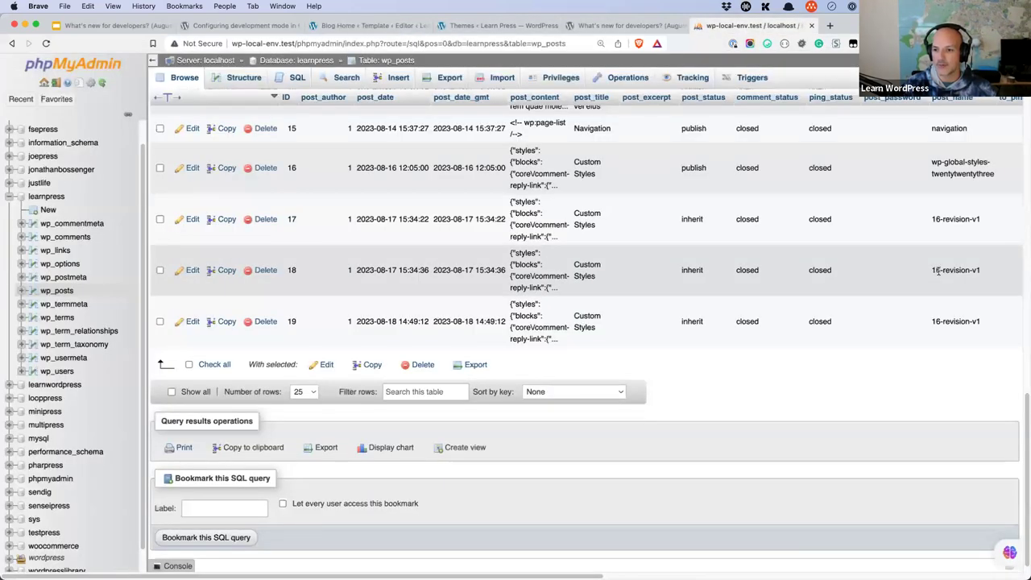
double_click(937, 271)
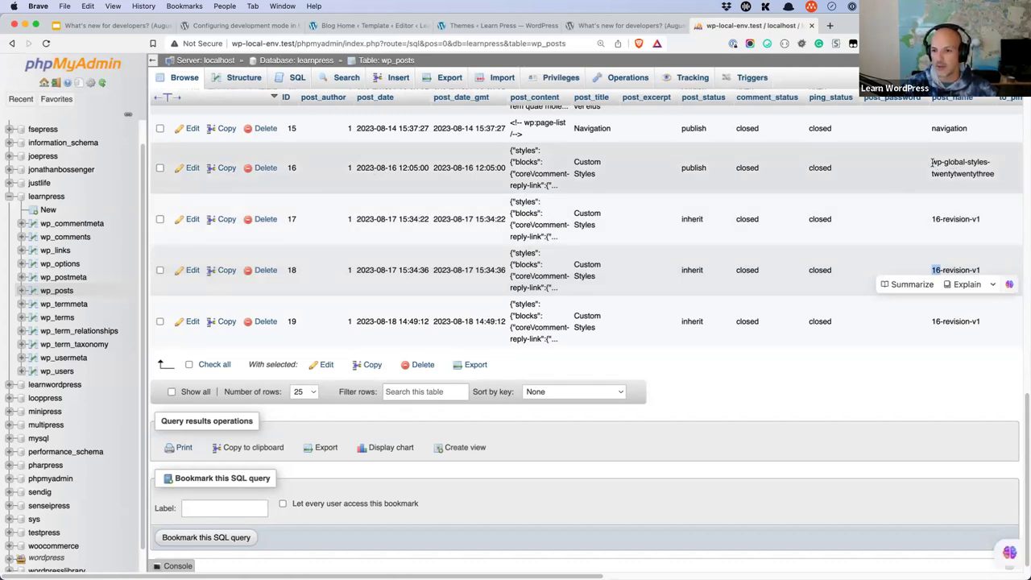
drag(932, 162, 997, 178)
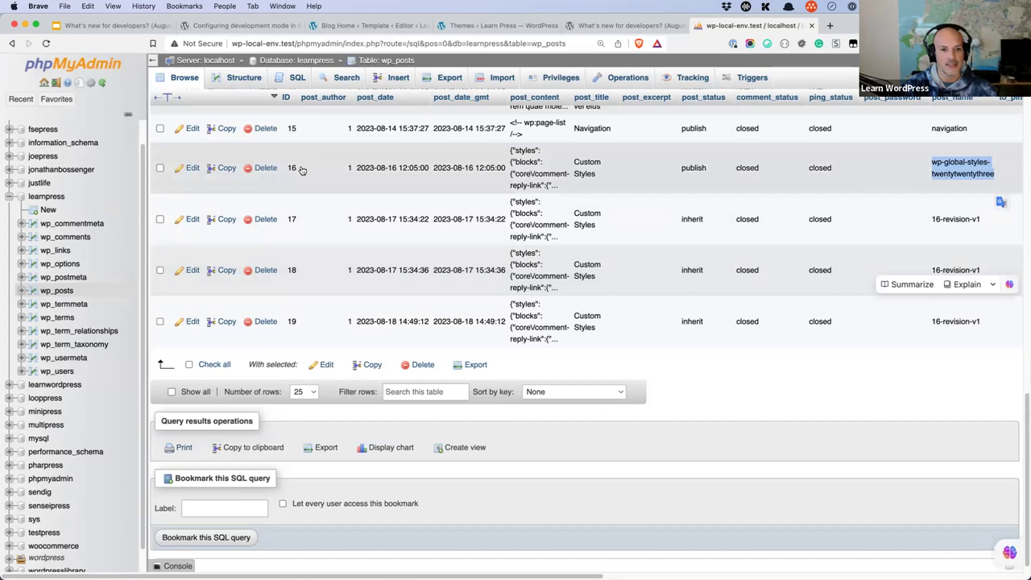
Copy the wp-json/wp/v2/global-styles/{ID}/revisions path from the agenda slide and append it to learnpress.test/ in a new browser tab's address.
click(138, 29)
drag(633, 349, 385, 352)
key(super+c)
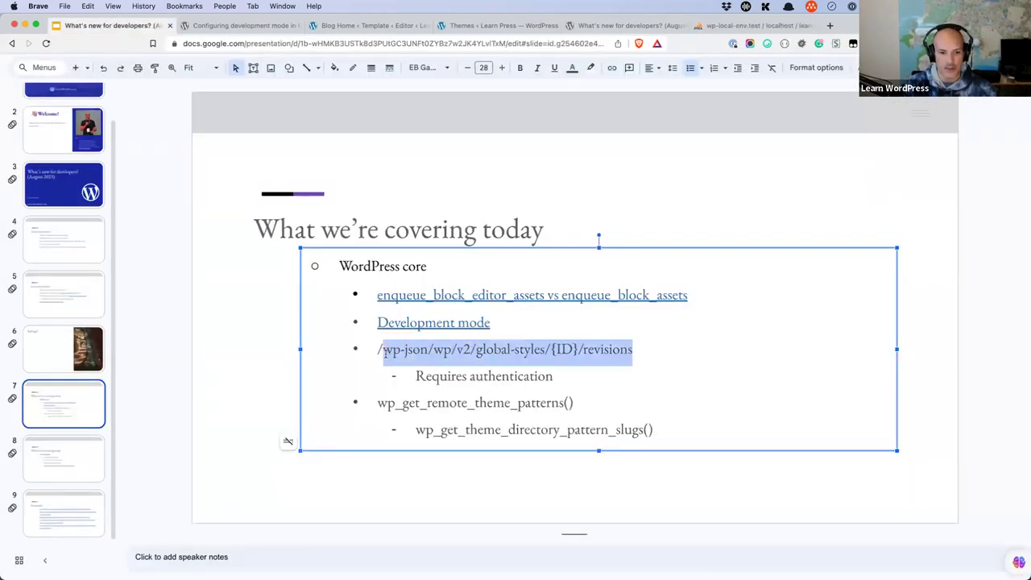
click(830, 25)
text(learn)
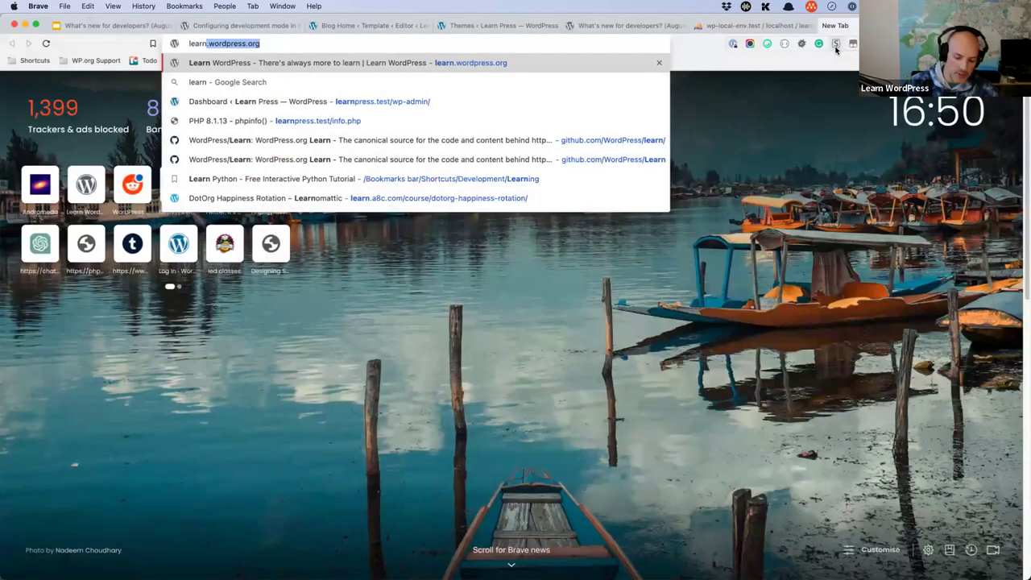
text(press.test/wp-a)
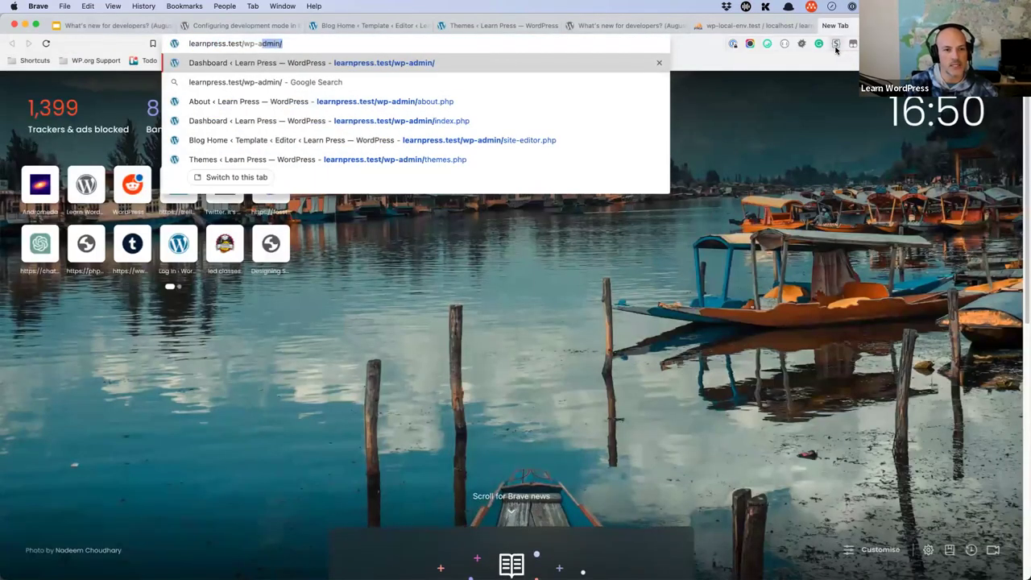
key(super+v)
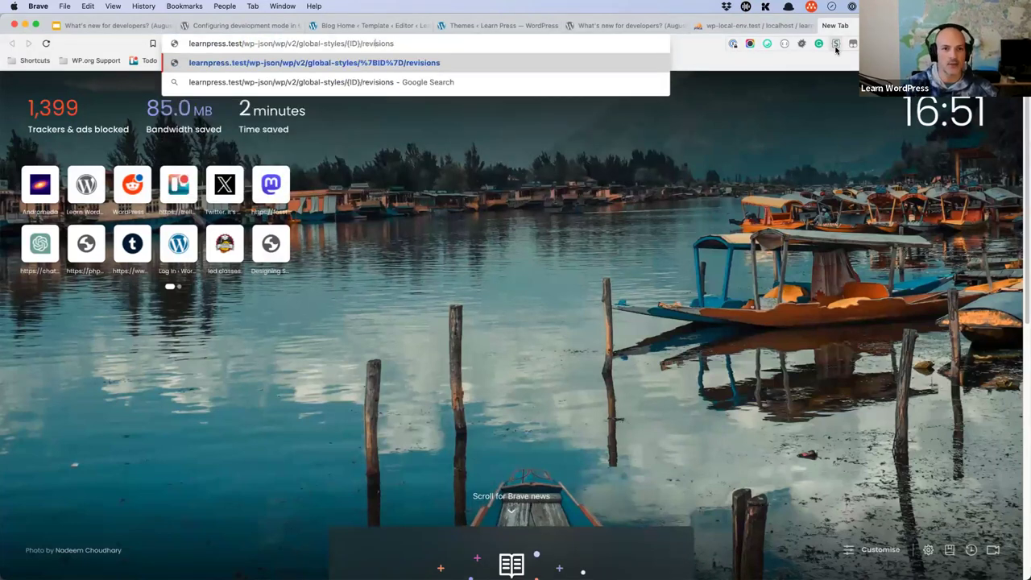
Replace the {ID} placeholder in the endpoint address with 16 and submit the address.
key(shift+Left)
key(shift+Left)
key(shift+Left)
key(shift+Left)
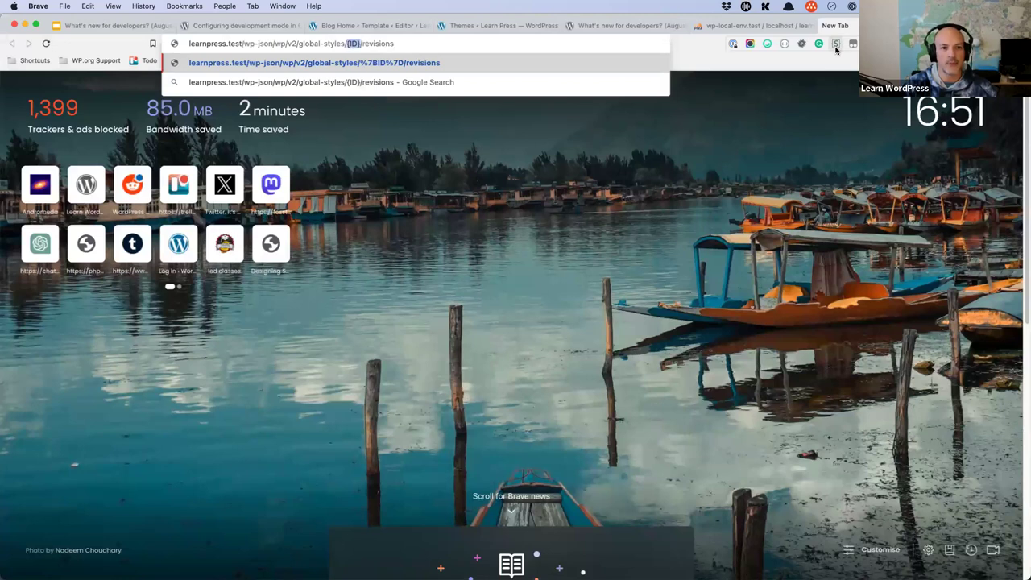
text(16)
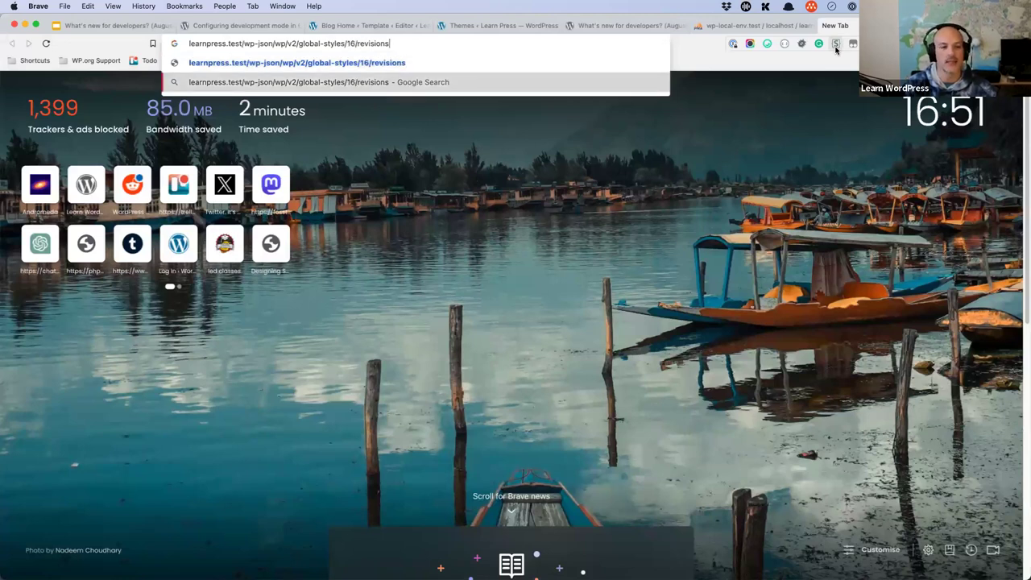
key(Return)
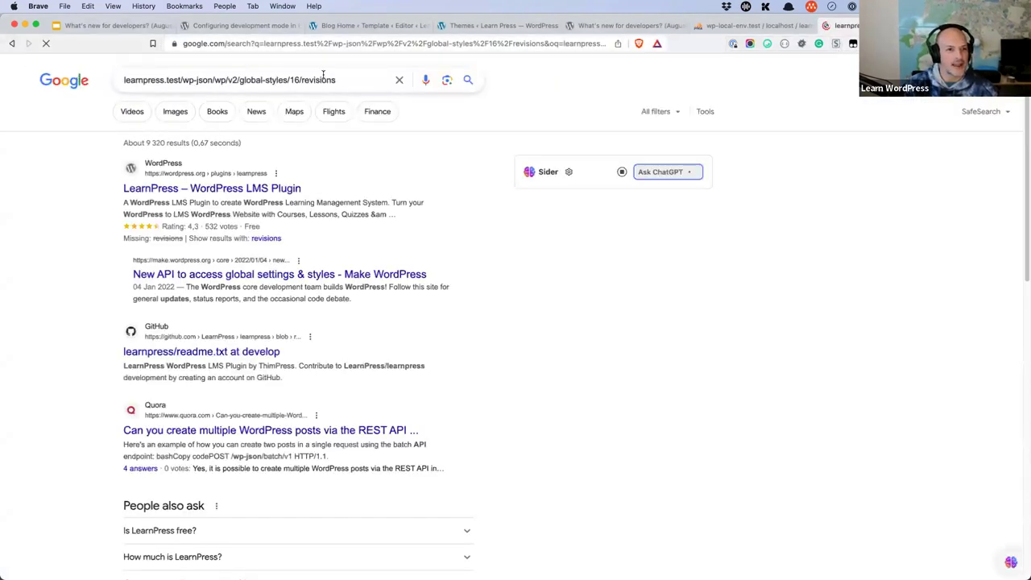
Reuse the searched text as the page address, insert the missing slash before wp-json, and load learnpress.test/wp-json/wp/v2/global-styles/16/revisions.
triple_click(327, 78)
key(super+c)
click(229, 43)
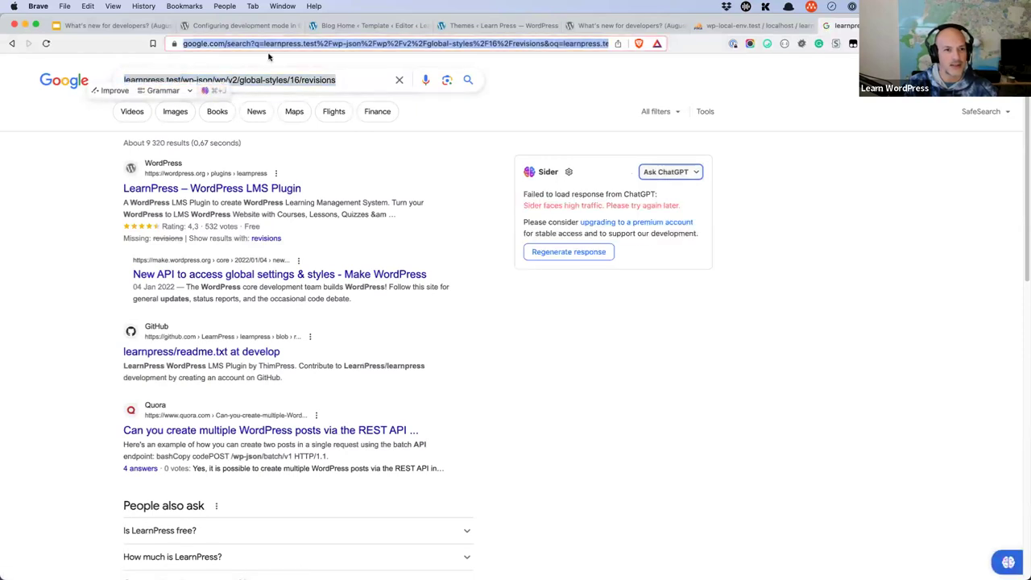
key(super+v)
key(Return)
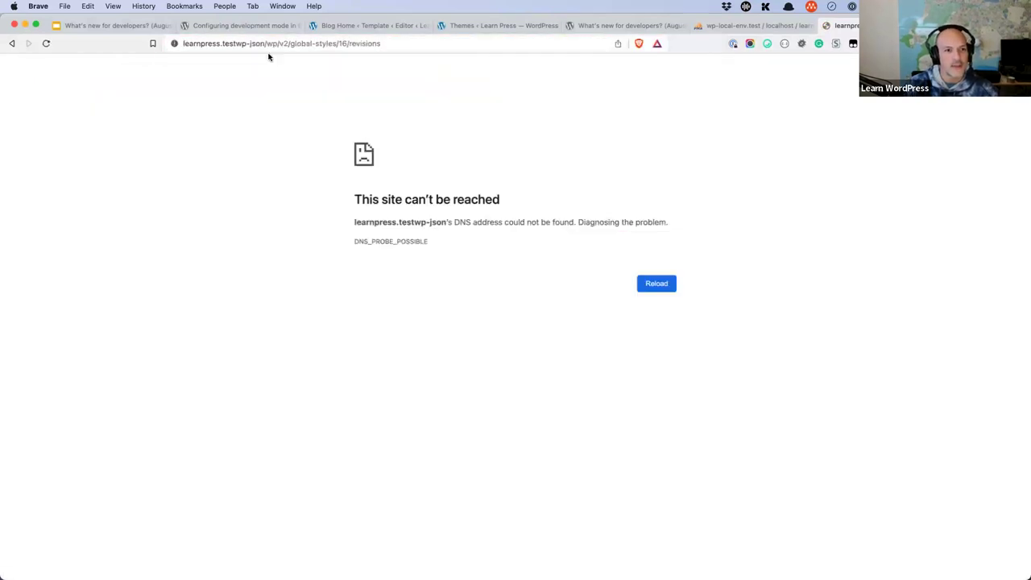
double_click(268, 44)
click(269, 45)
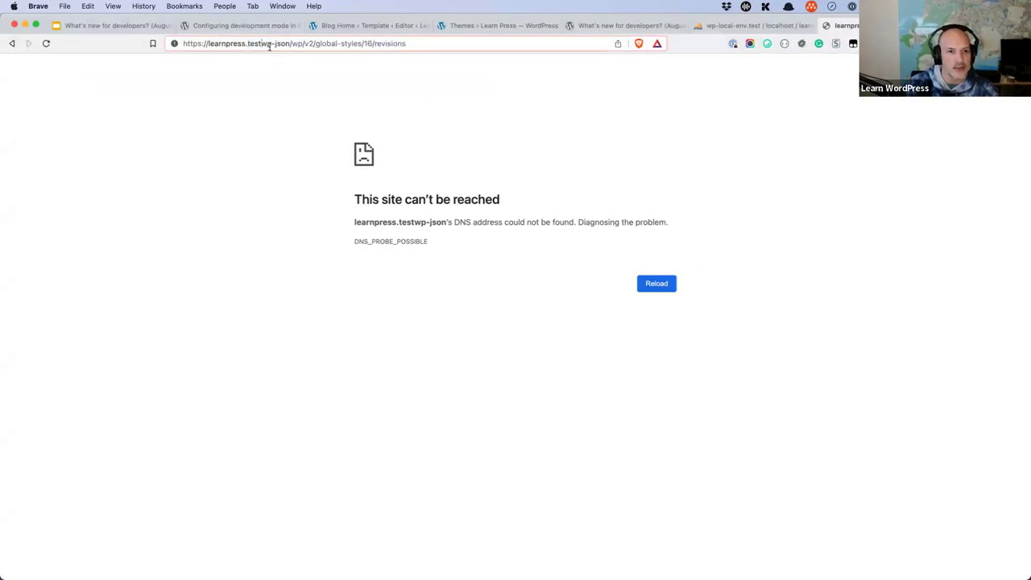
text(/)
key(Return)
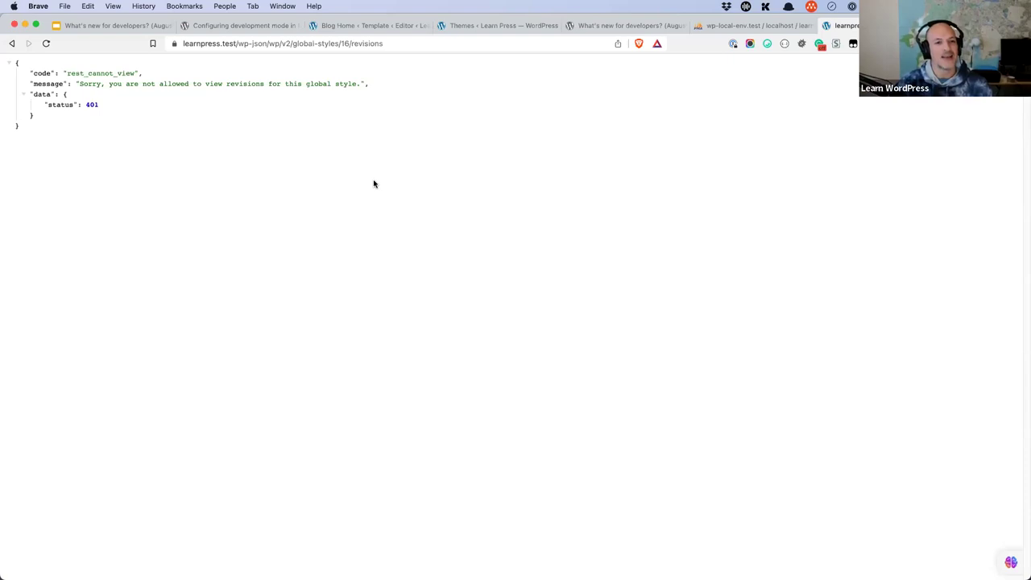
Open the admin user's profile in the Learn Press dashboard and review its Application Passwords section.
click(391, 27)
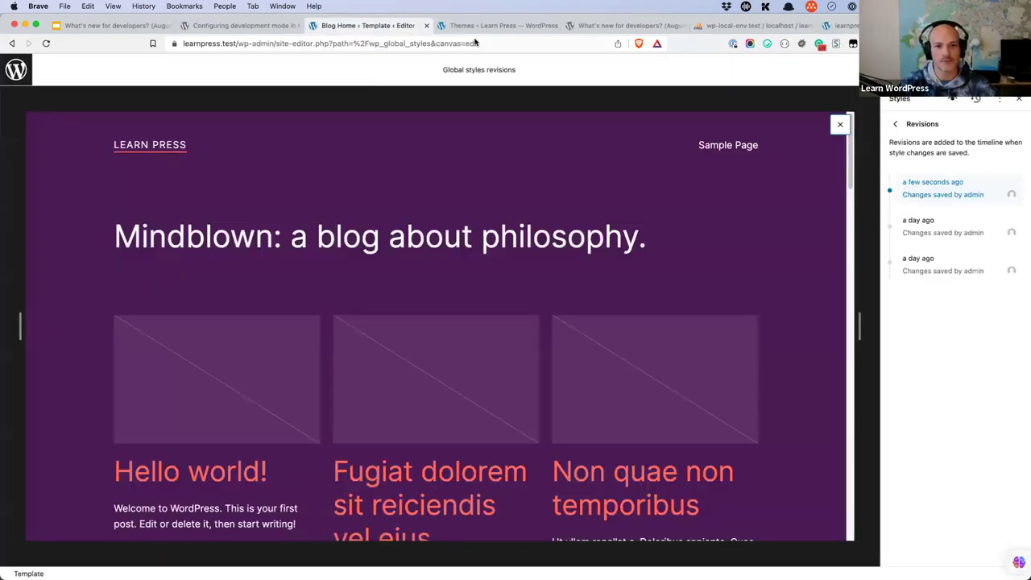
click(499, 25)
click(32, 267)
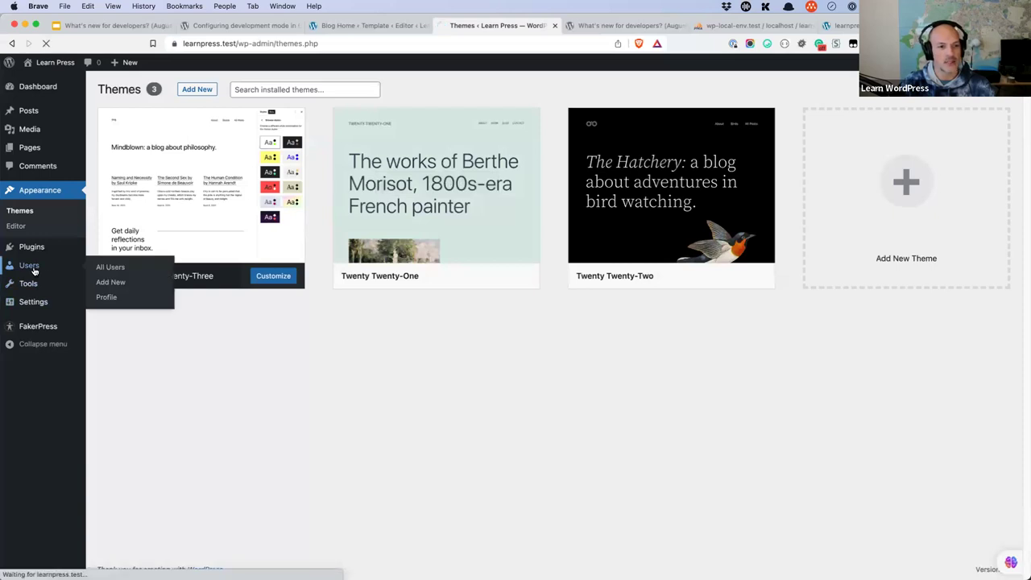
click(161, 172)
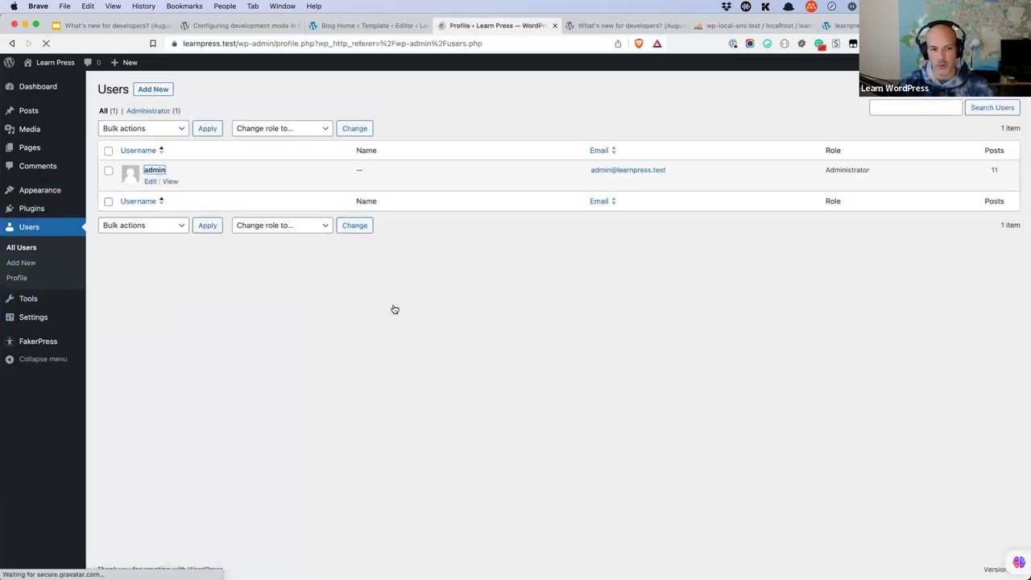
scroll(394, 308, down, 15)
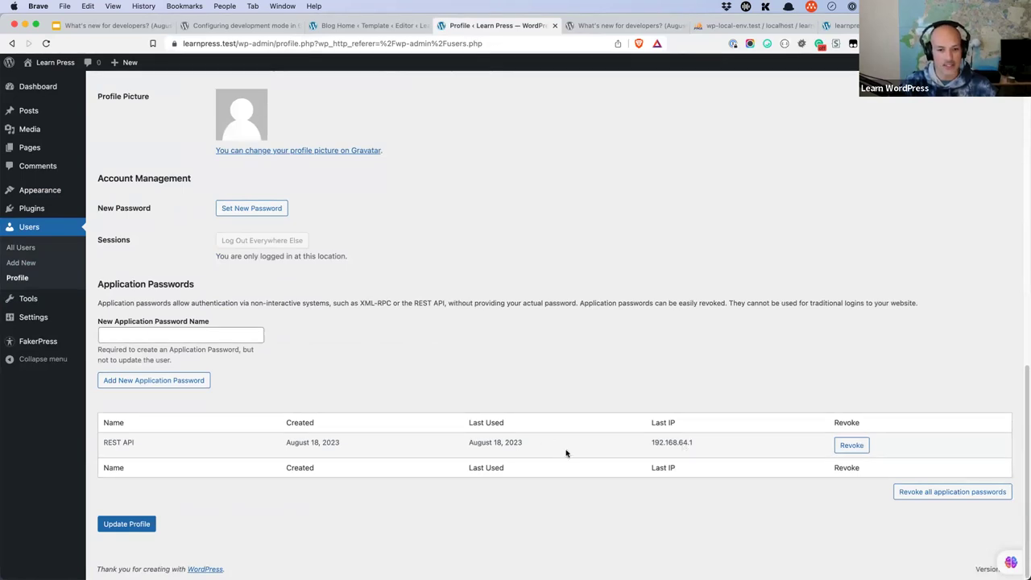
Switch to Postman and review the global-styles/16/revisions request URL and its Basic Auth username and application password.
mouse_move(469, 573)
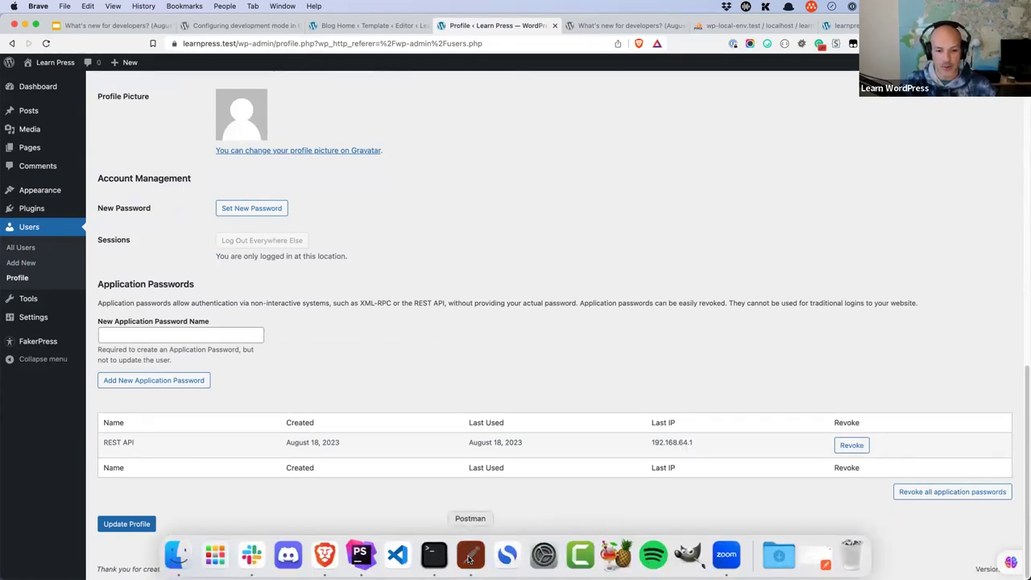
click(469, 556)
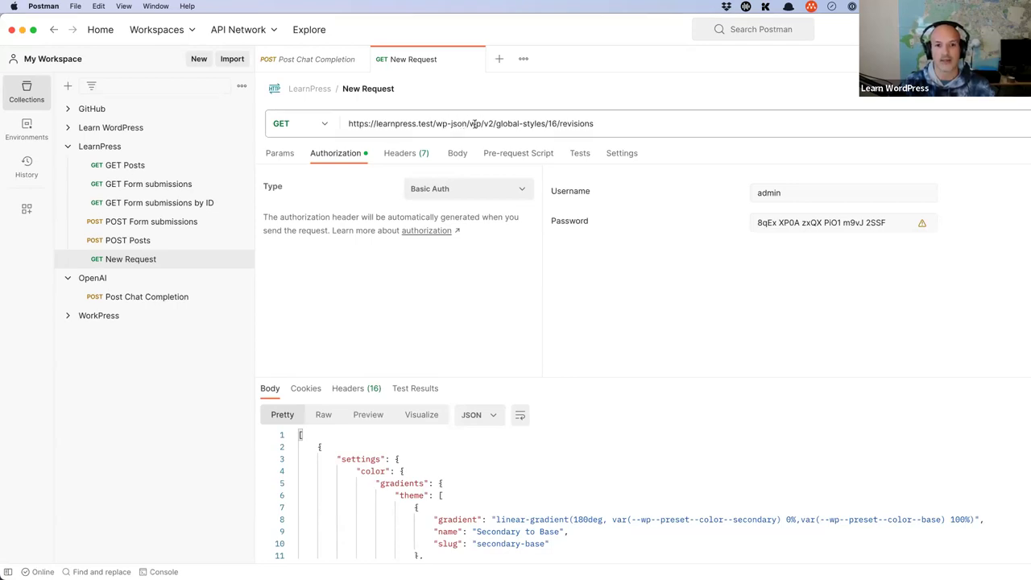
double_click(551, 125)
click(612, 124)
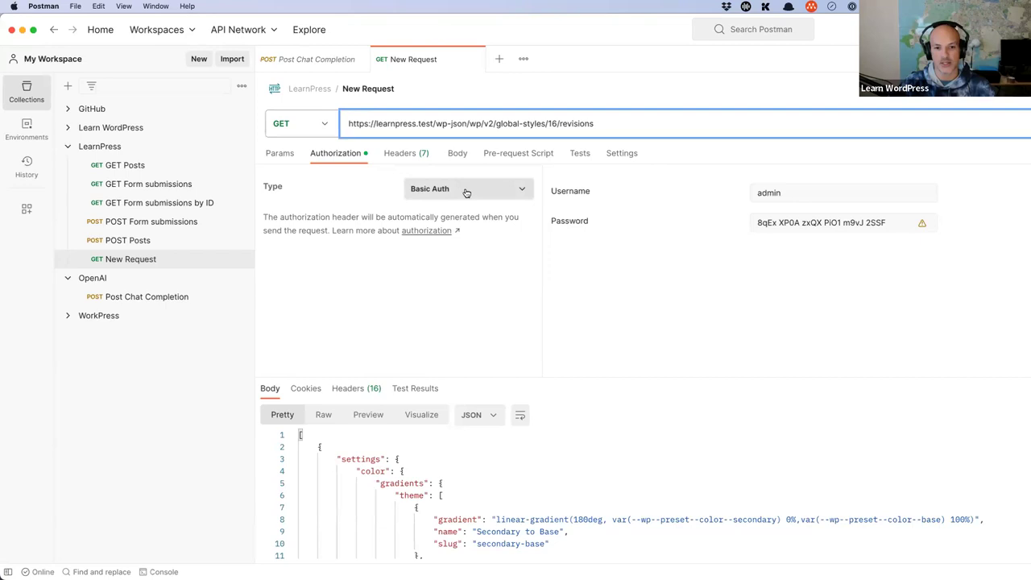
click(800, 193)
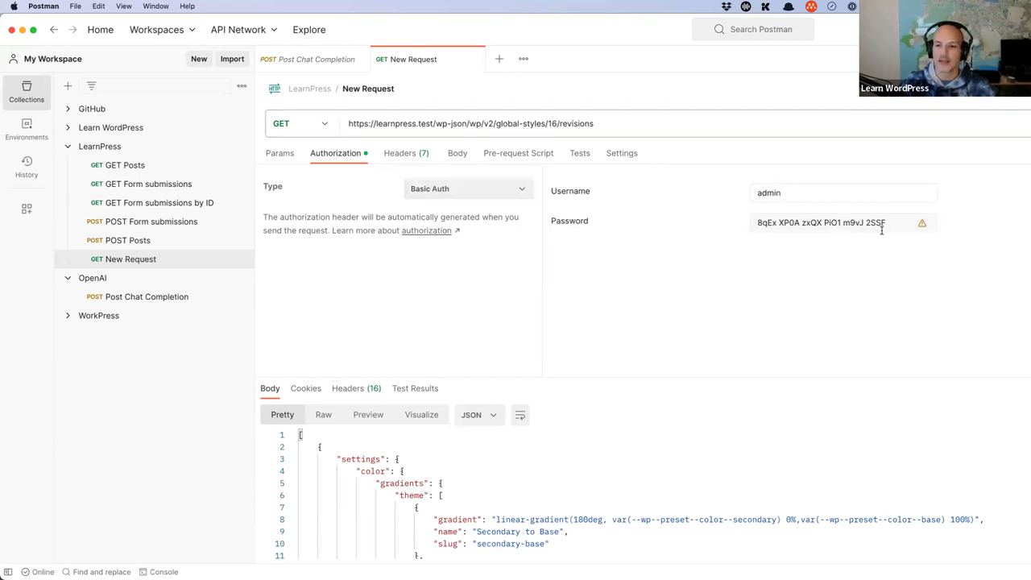
drag(881, 225, 751, 224)
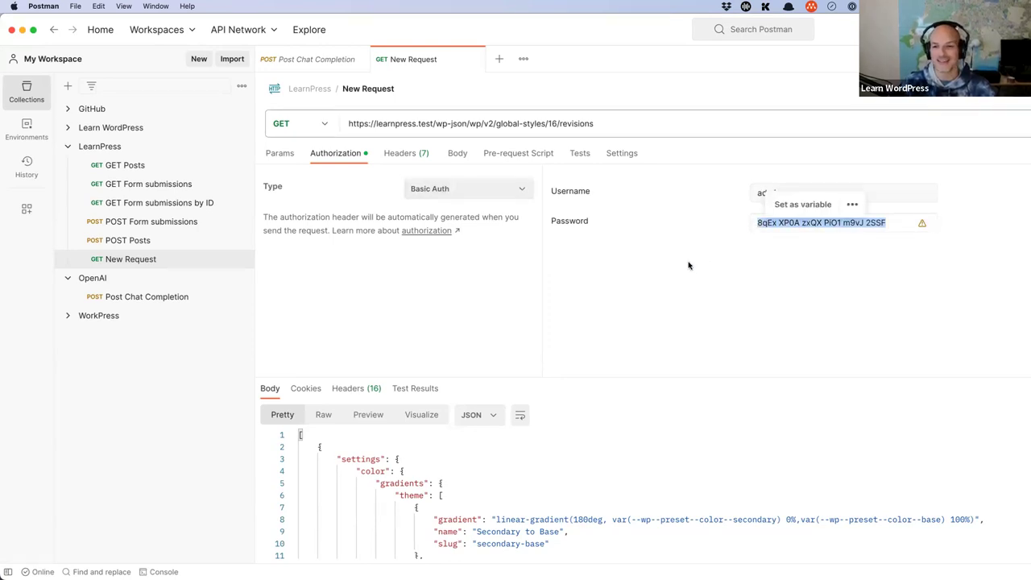
click(688, 266)
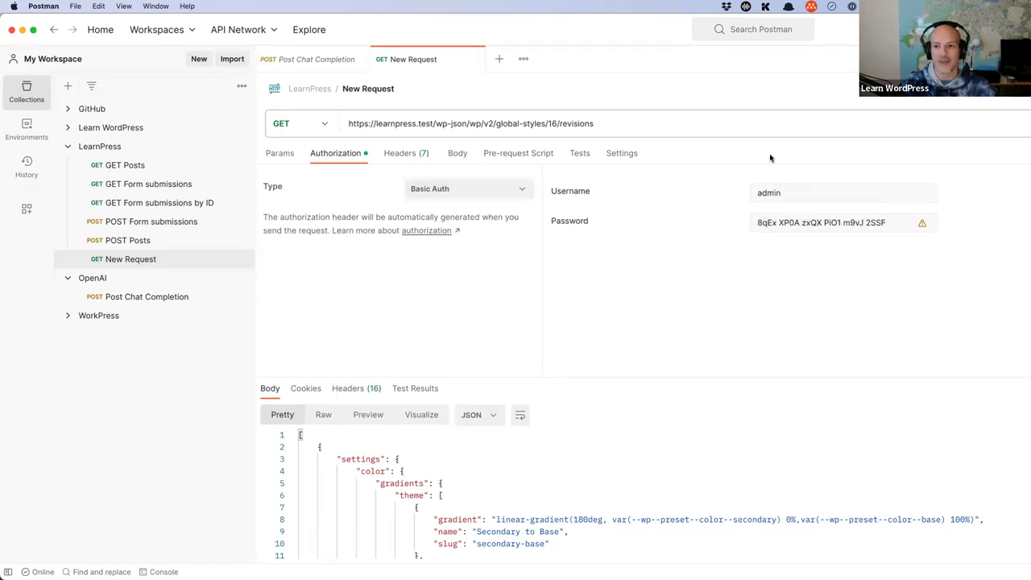
Fit the Postman window to the screen, send the authenticated GET request, and examine the revisions JSON in an enlarged response pane.
double_click(566, 26)
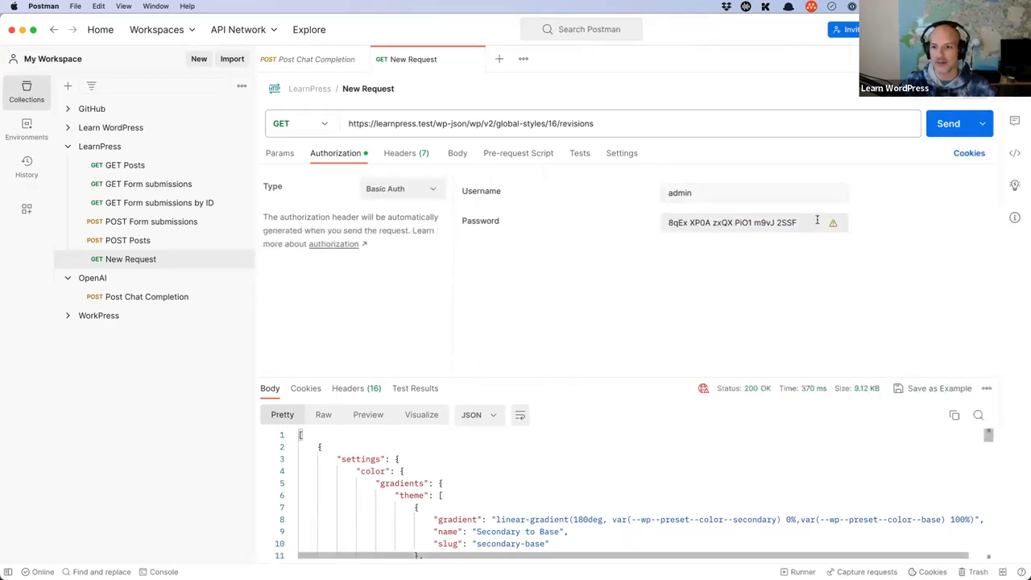
click(948, 126)
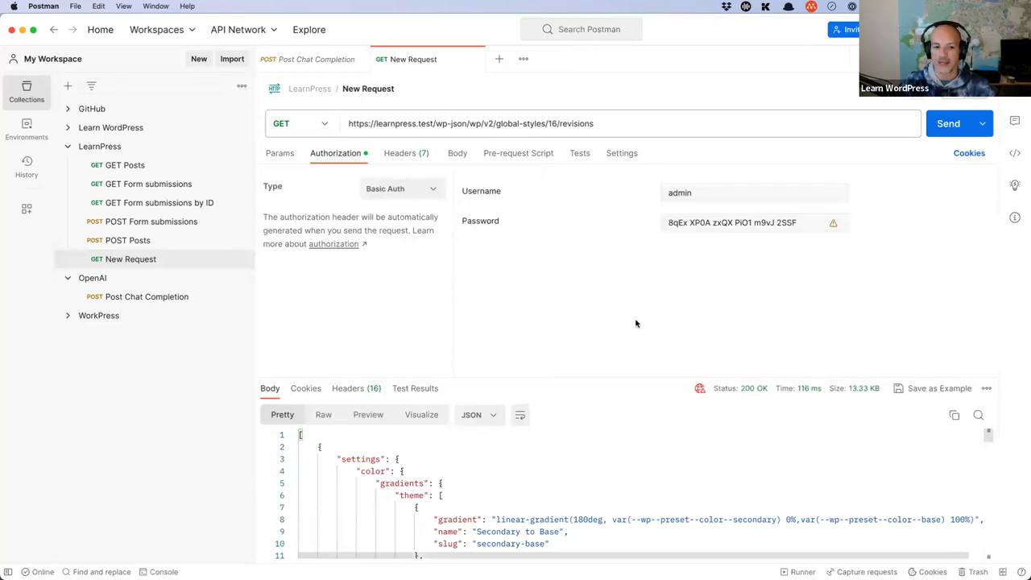
drag(566, 373, 567, 194)
scroll(513, 347, down, 15)
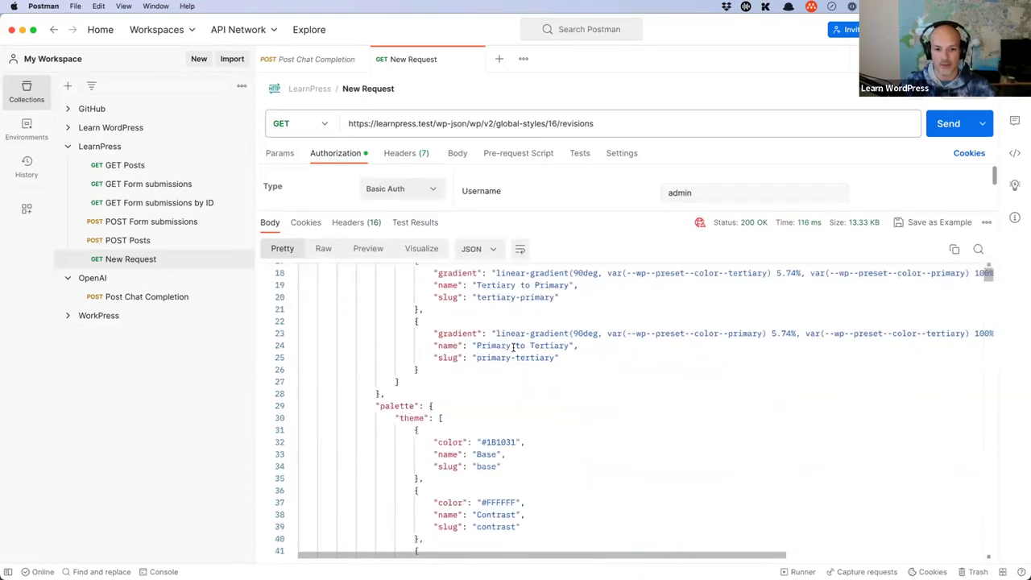
scroll(513, 347, down, 2)
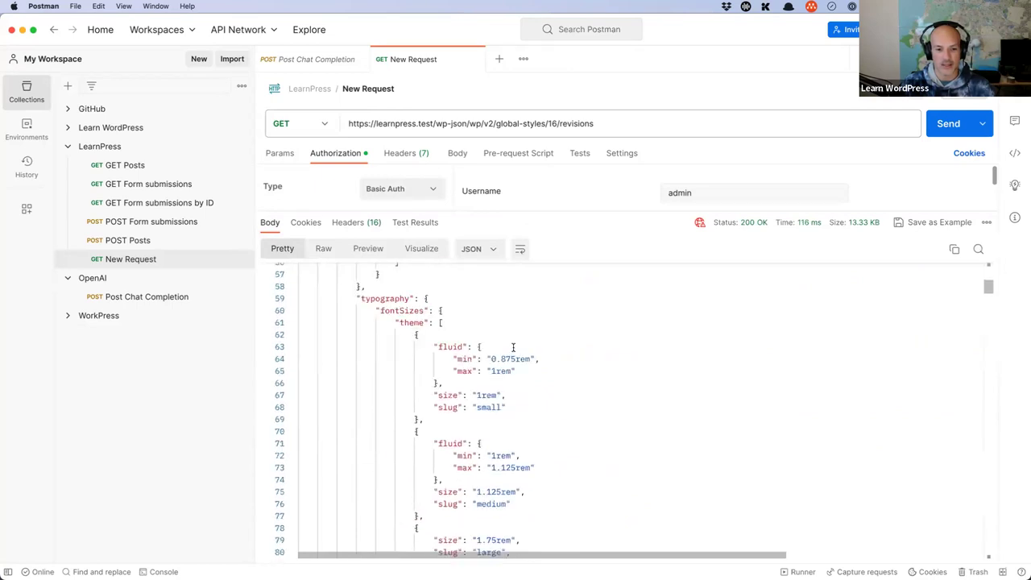
scroll(513, 347, down, 10)
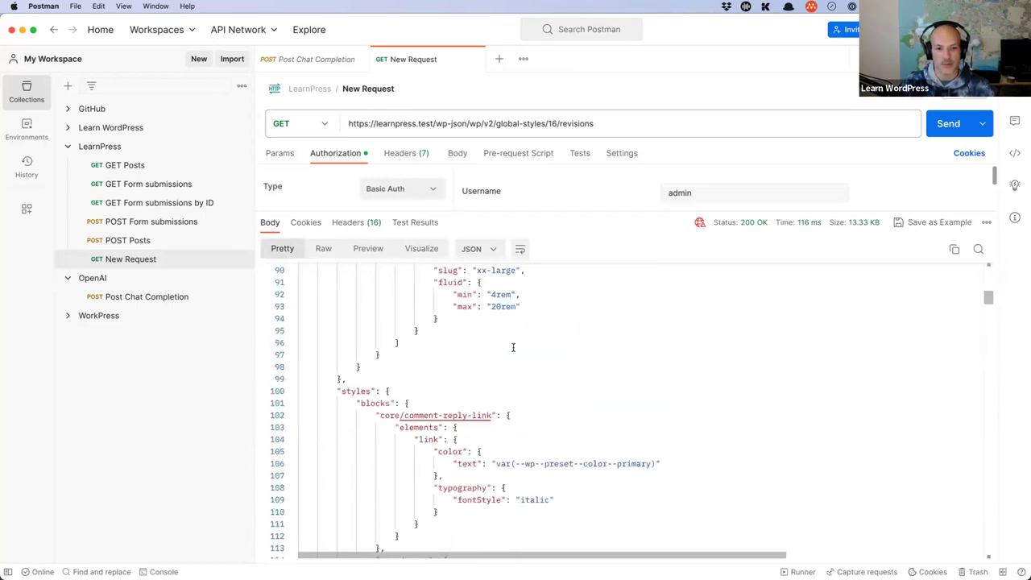
scroll(513, 348, down, 20)
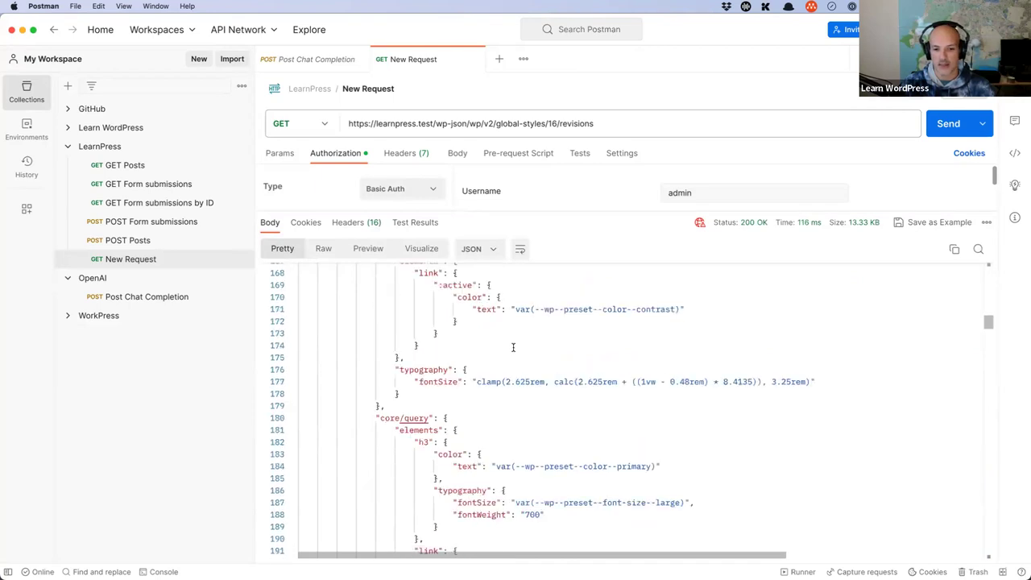
Switch back to Brave and show the global styles revisions in the site editor.
mouse_move(414, 564)
click(348, 567)
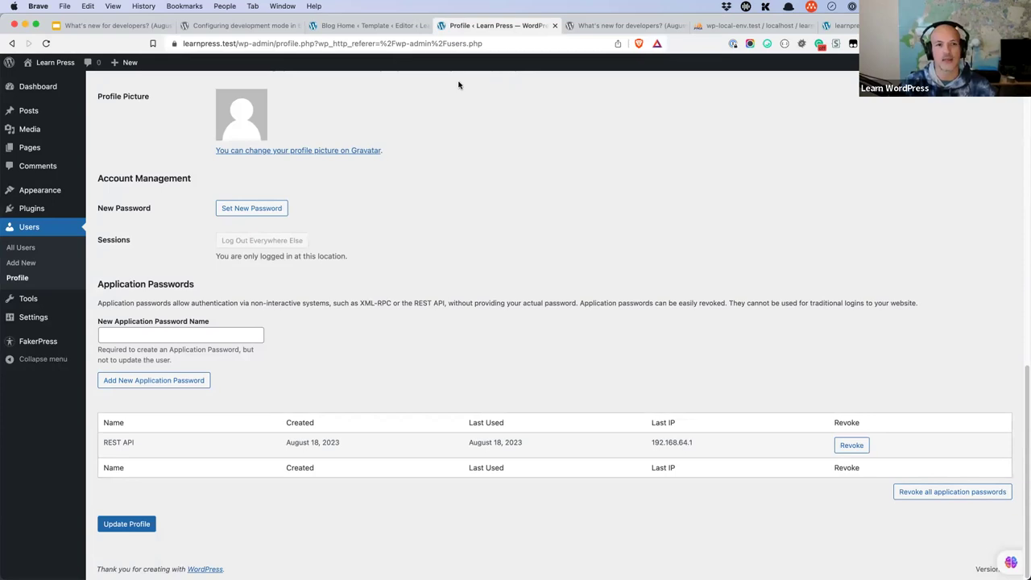
click(393, 27)
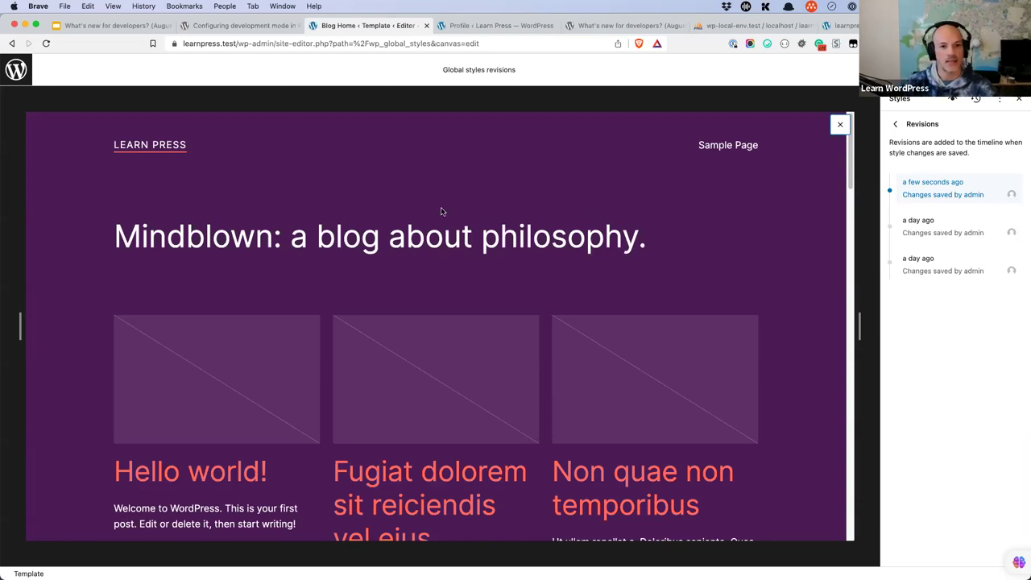
Return to the workshop slides and highlight wp_get_remote_theme_patterns in the WordPress core list on slide 7.
click(114, 29)
key(Escape)
key(Escape)
key(Page_Down)
key(Page_Up)
double_click(497, 406)
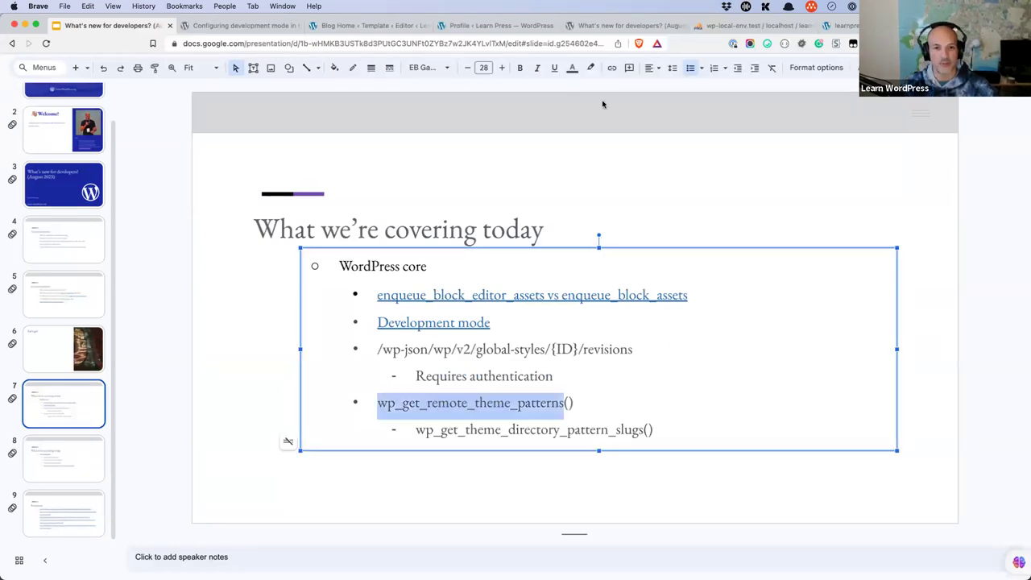
Switch to the August 2023 developer blog post and reload it without the #rest-api-updates anchor in its URL.
click(624, 25)
click(489, 45)
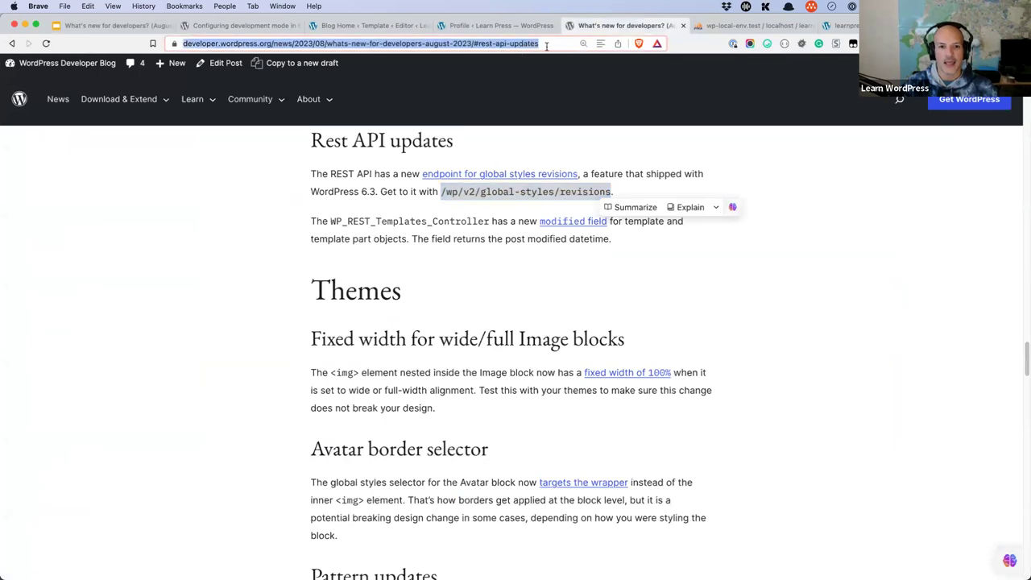
drag(567, 45, 510, 73)
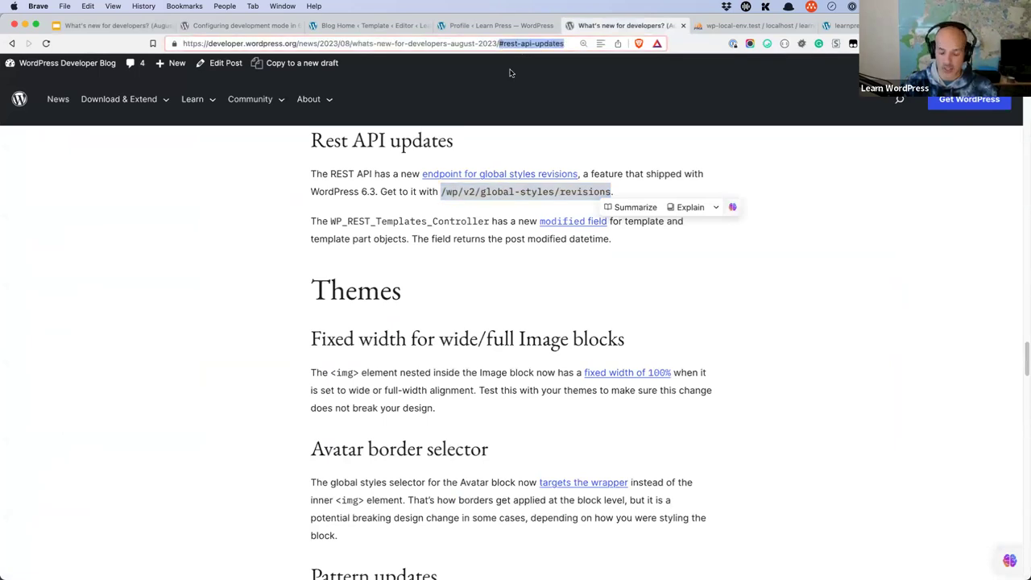
click(497, 70)
Copy wp_get_remote_theme_patterns from the slide and search the developer blog post for it.
click(123, 29)
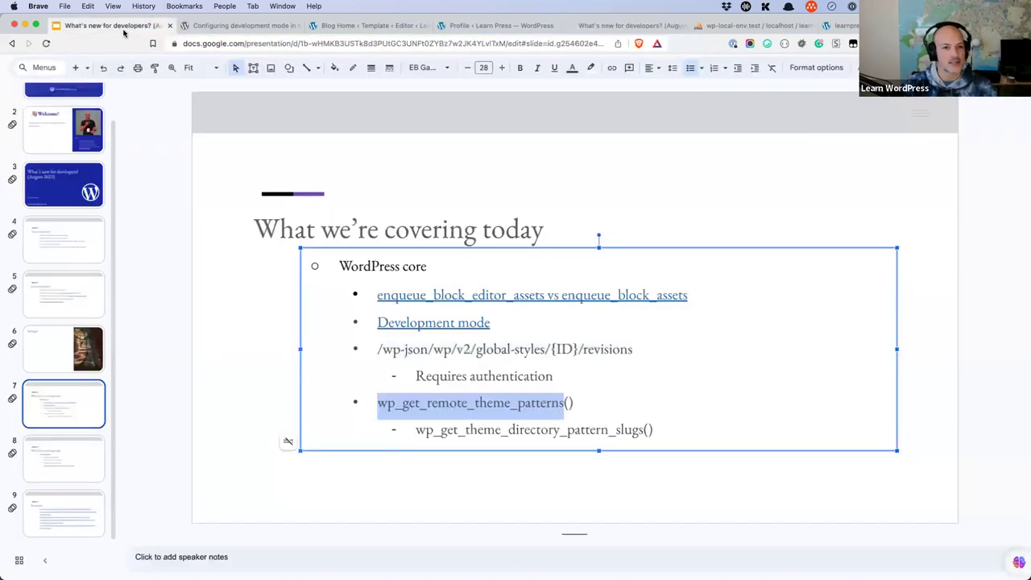
double_click(534, 402)
key(super+c)
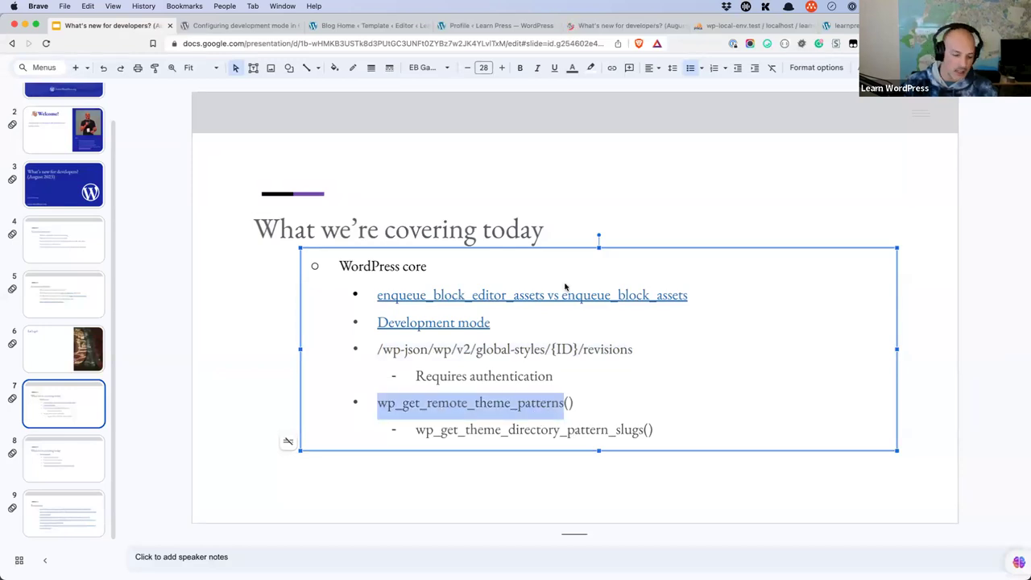
click(632, 26)
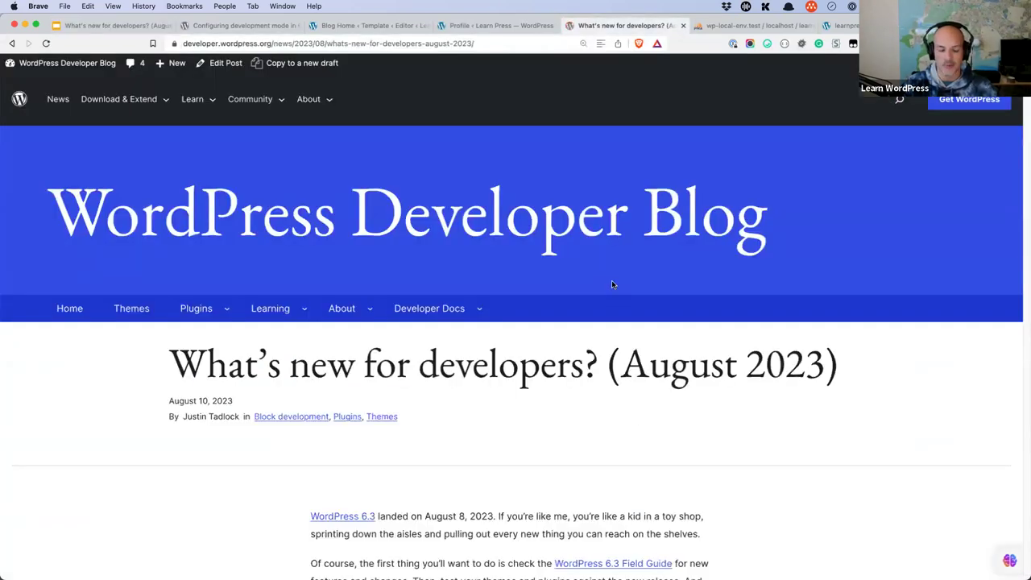
key(super+f)
key(super+v)
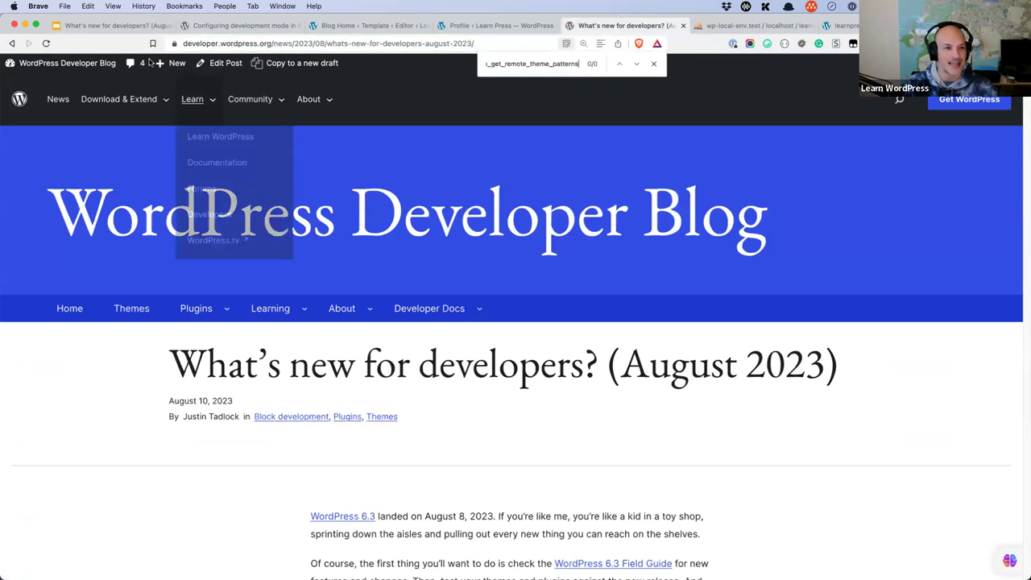
Copy wp_get_theme_directory_pattern_slugs from the slide and search the developer blog post for it.
click(113, 25)
click(547, 431)
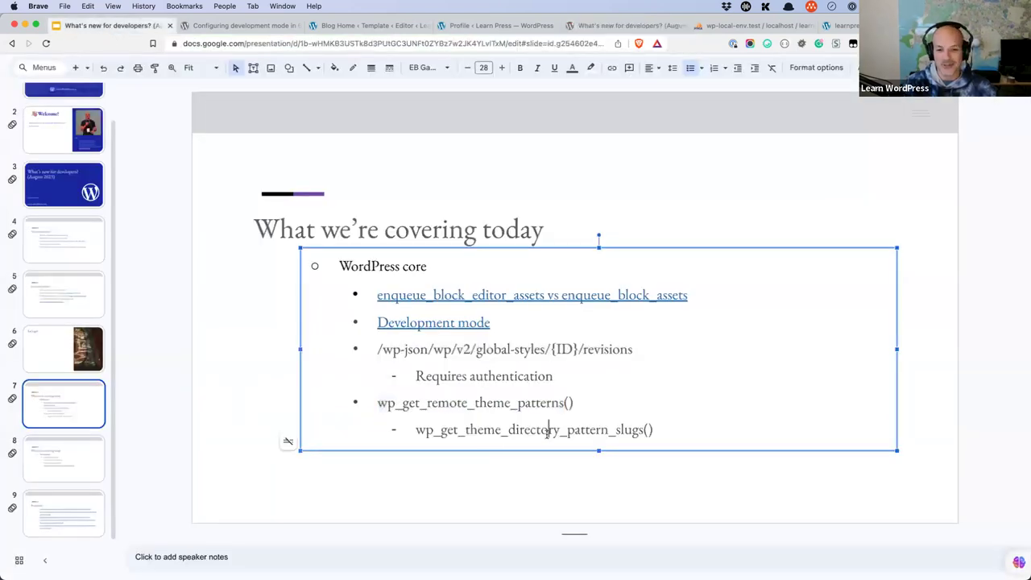
double_click(547, 431)
key(super+c)
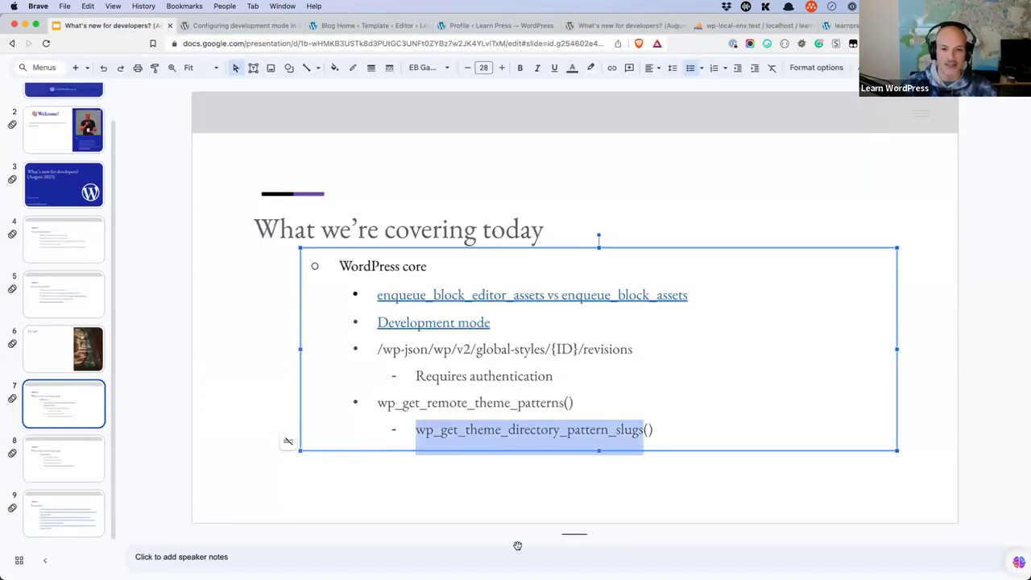
click(621, 26)
key(super+f)
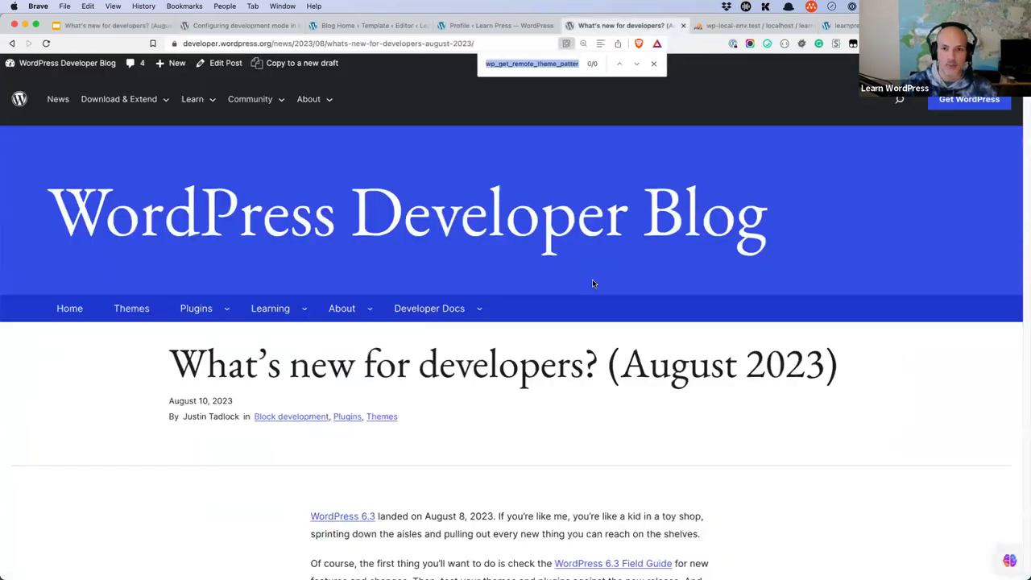
key(super+v)
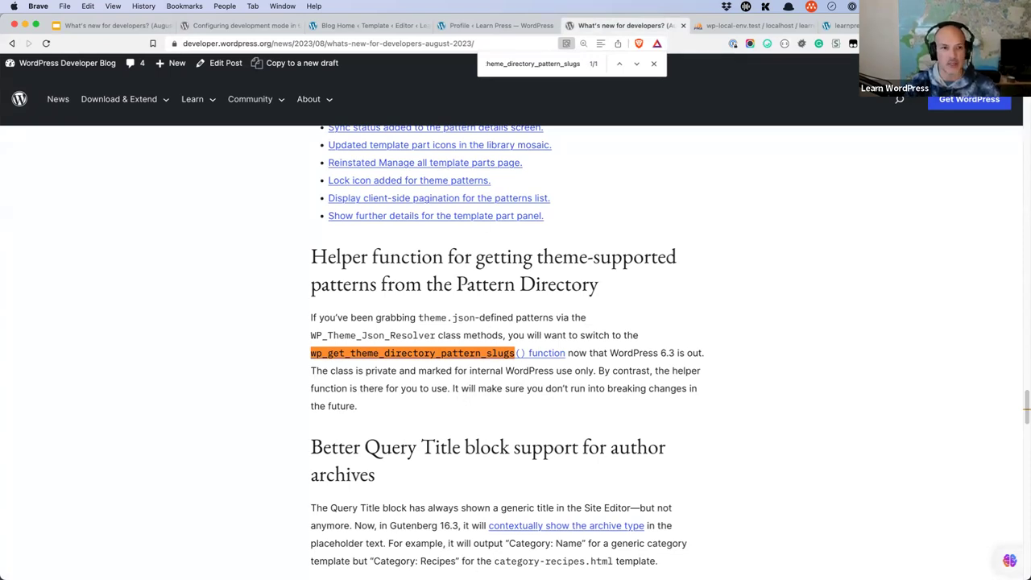
Switch to PhpStorm and open theme.json from the twentytwentythree theme folder under wp-content/themes.
mouse_move(270, 576)
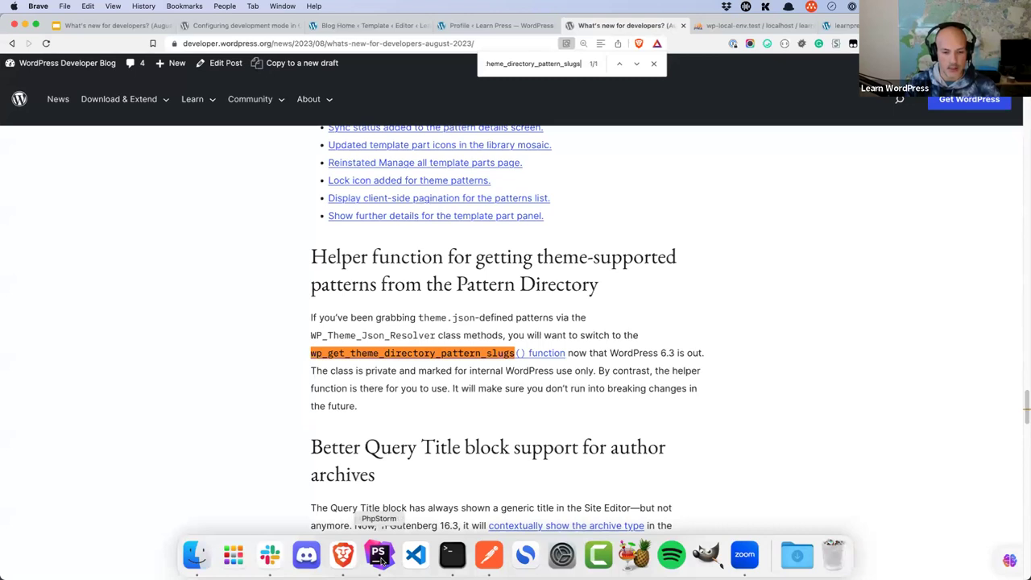
click(378, 555)
click(15, 86)
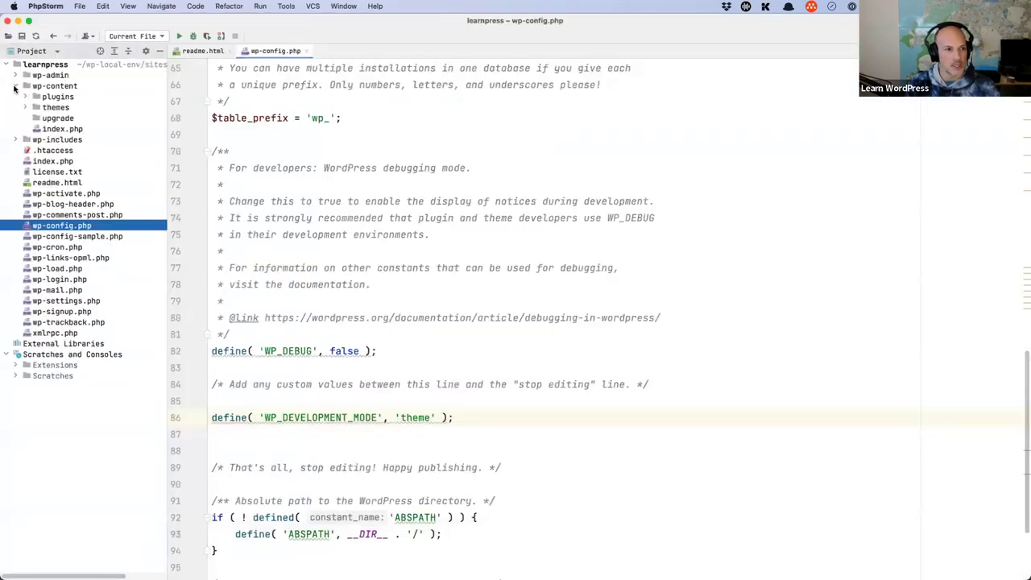
click(26, 107)
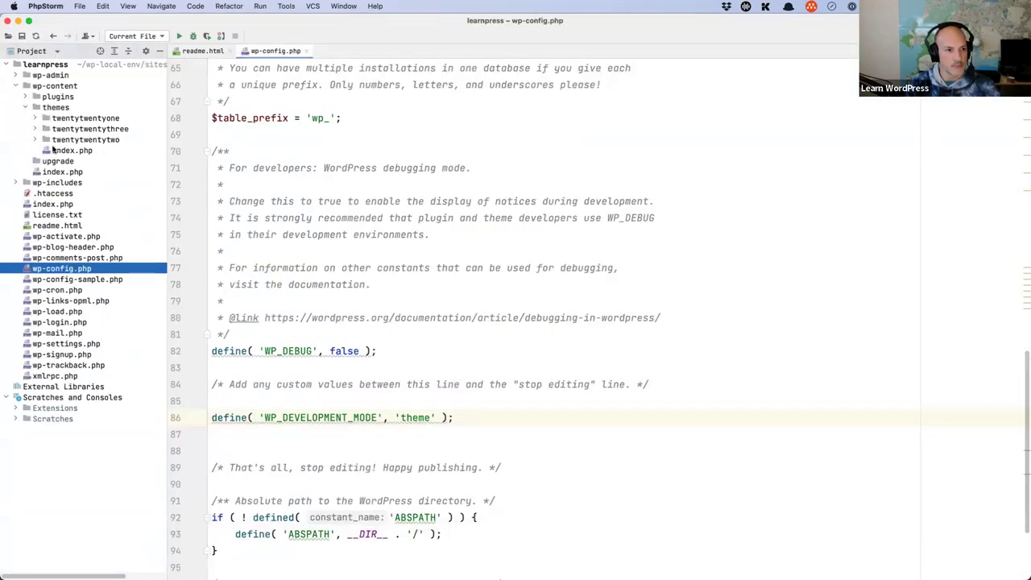
click(34, 130)
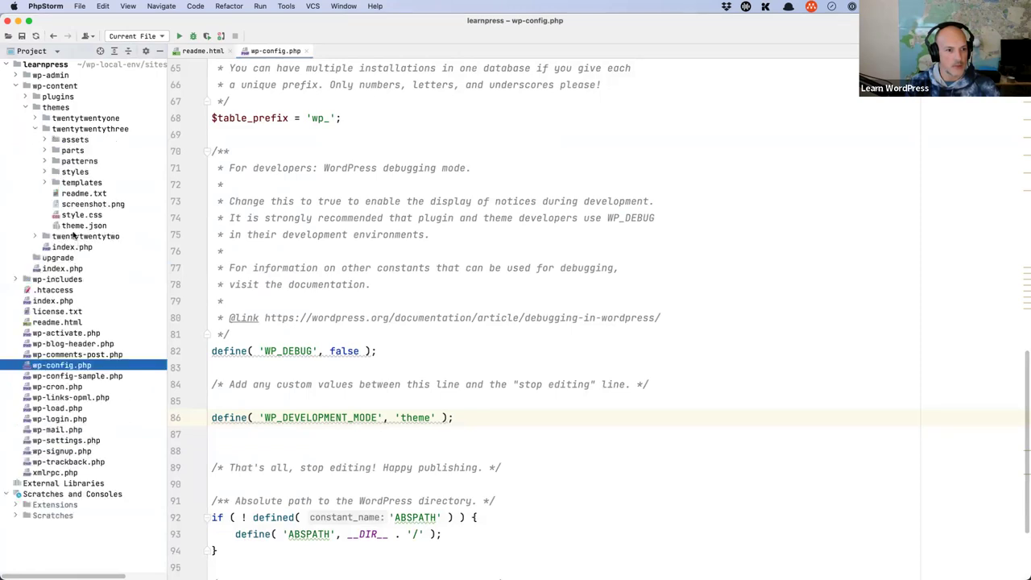
double_click(83, 226)
Collapse the customTemplates, settings, styles and templateParts sections of theme.json, and expand the theme's patterns folder.
scroll(318, 182, up, 10)
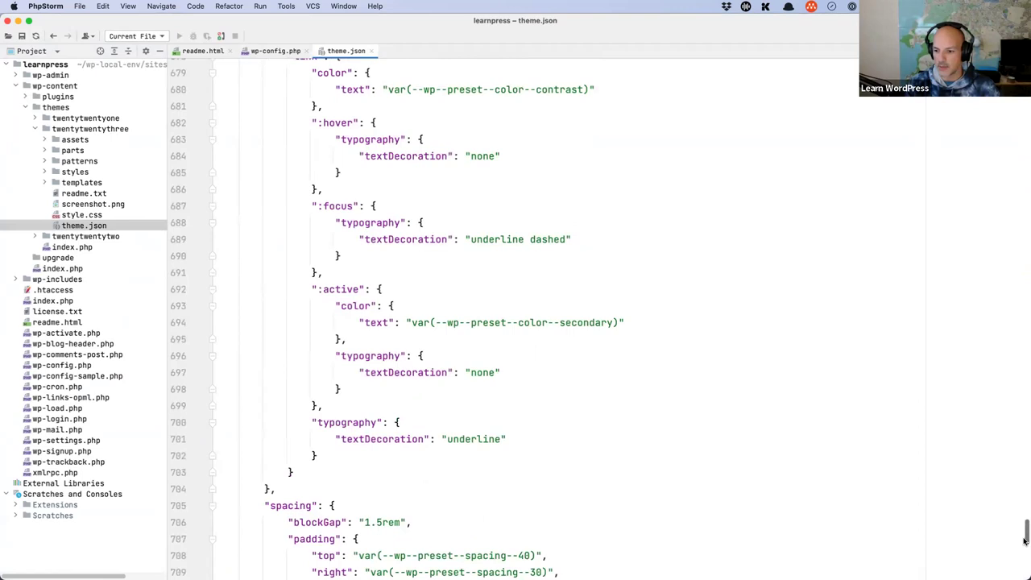
scroll(1025, 539, up, 20)
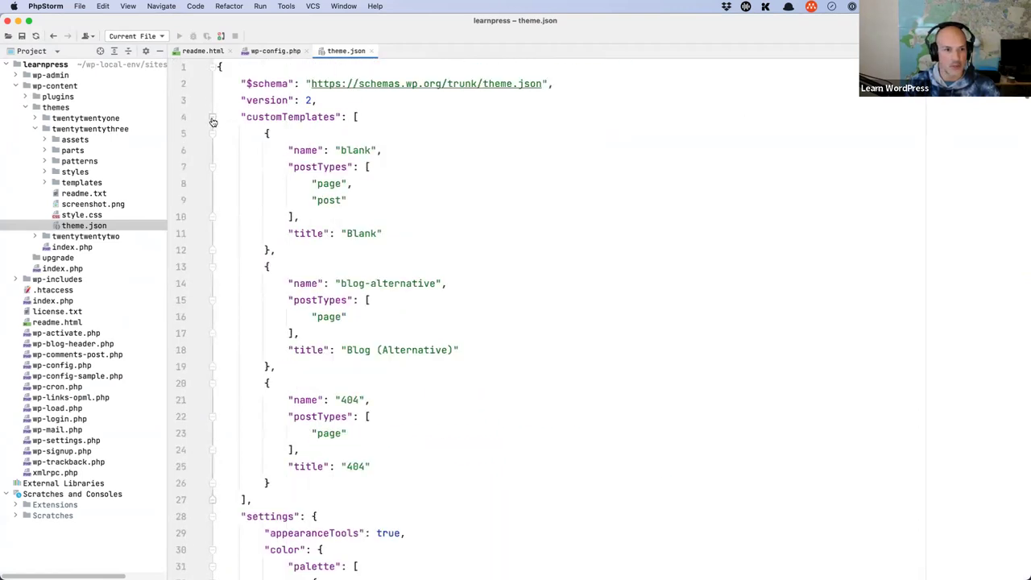
click(213, 118)
click(212, 134)
click(213, 150)
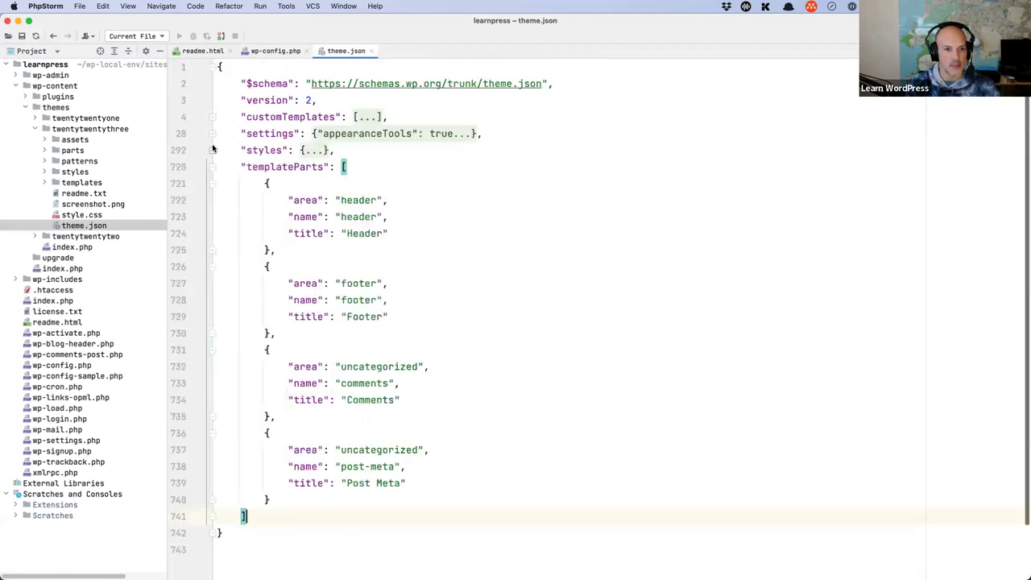
click(212, 166)
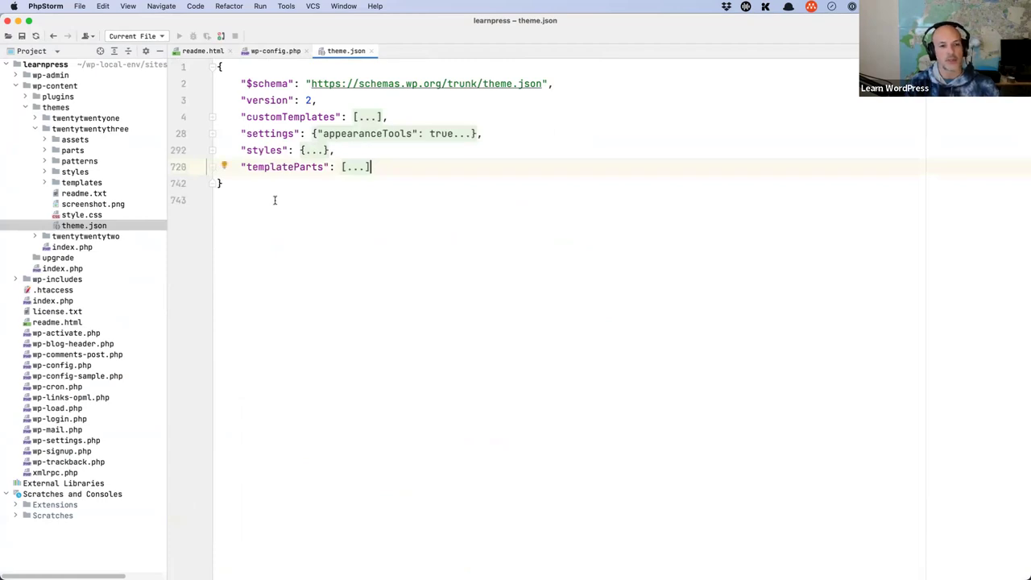
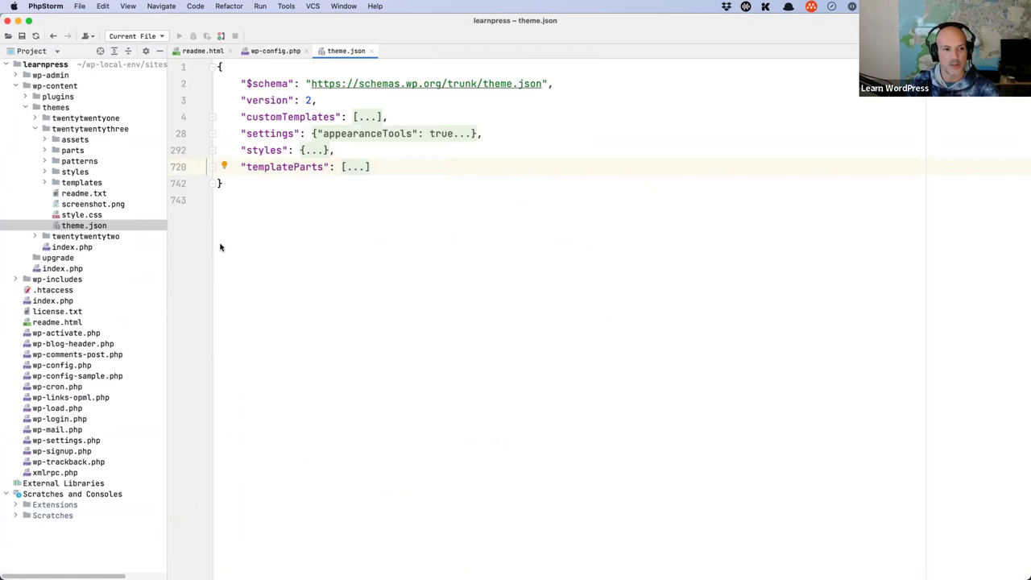
click(45, 162)
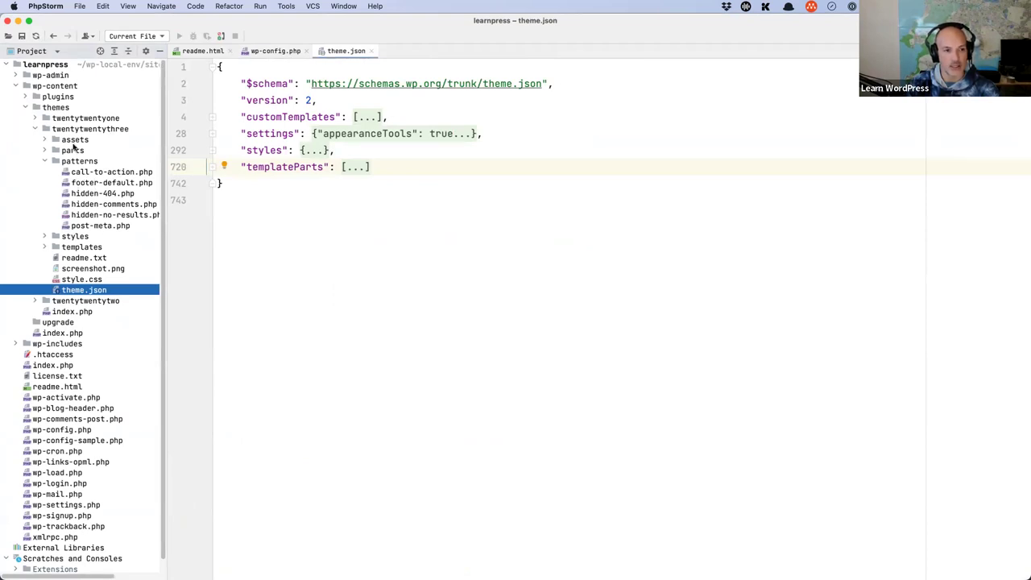
Add a "patterns" array after templateParts in theme.json, containing one object with an empty pair of quotes.
click(385, 169)
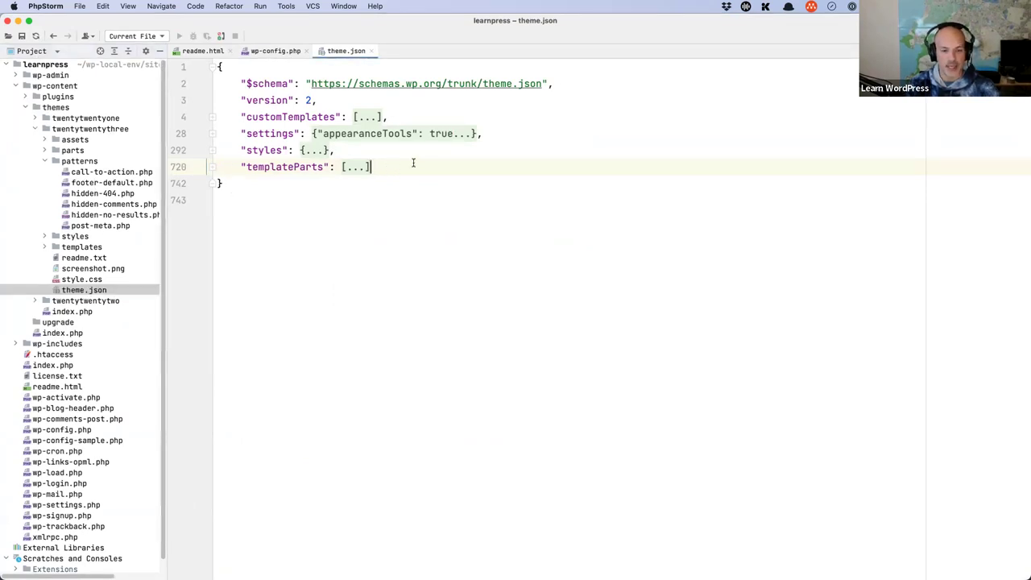
text(,)
key(Return)
text("pa)
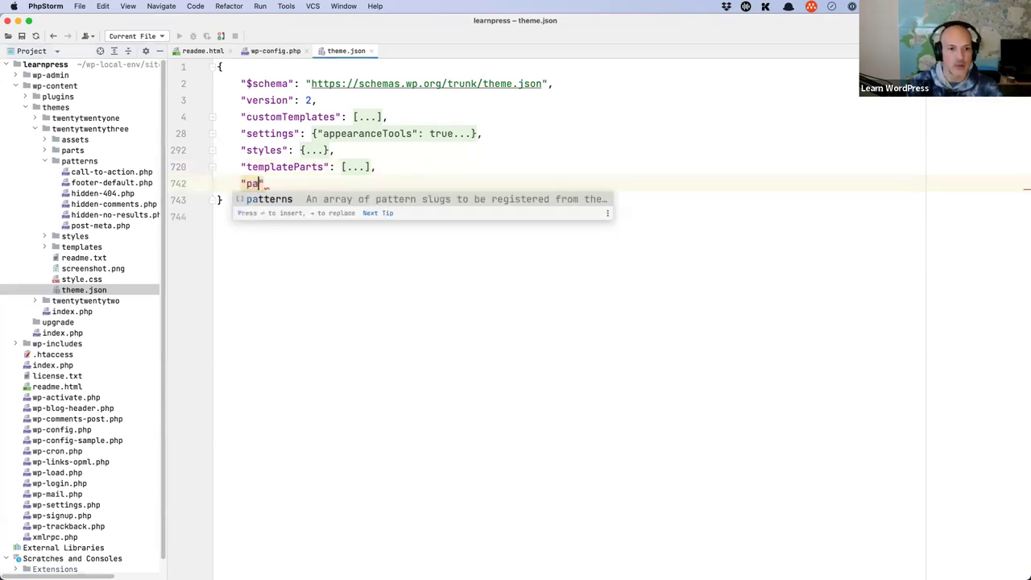
key(Return)
key(Return)
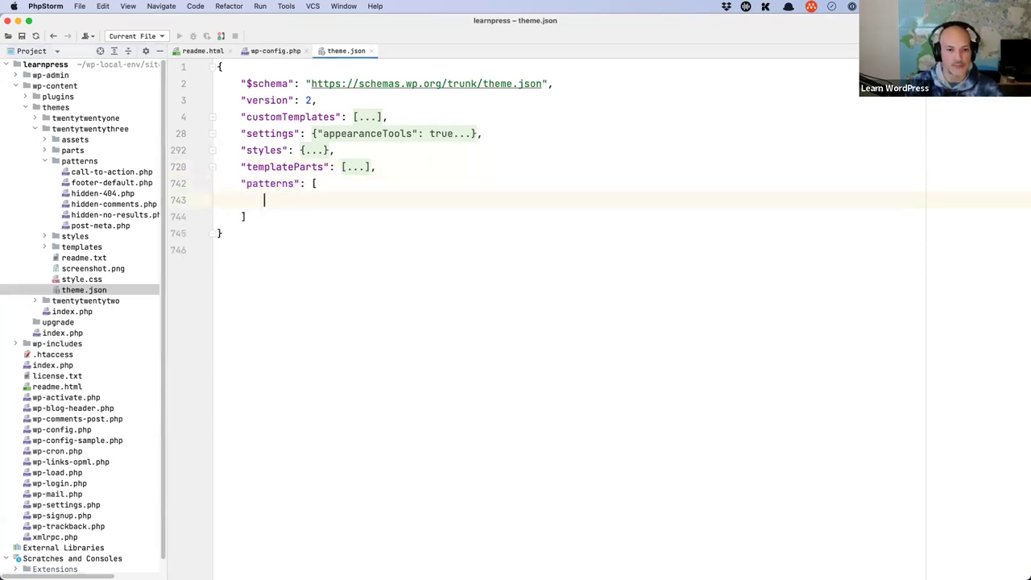
text({)
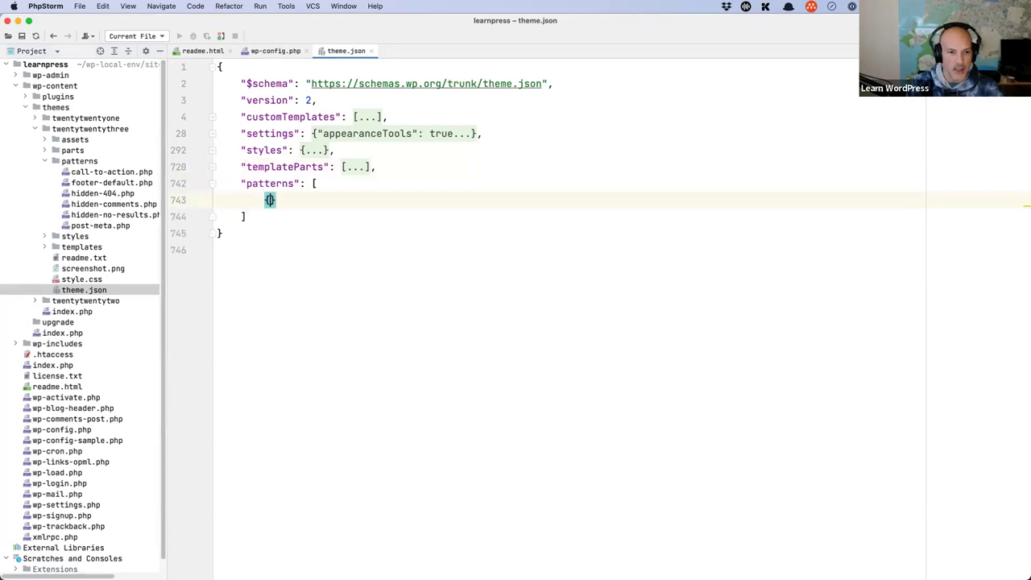
key(Return)
text(")
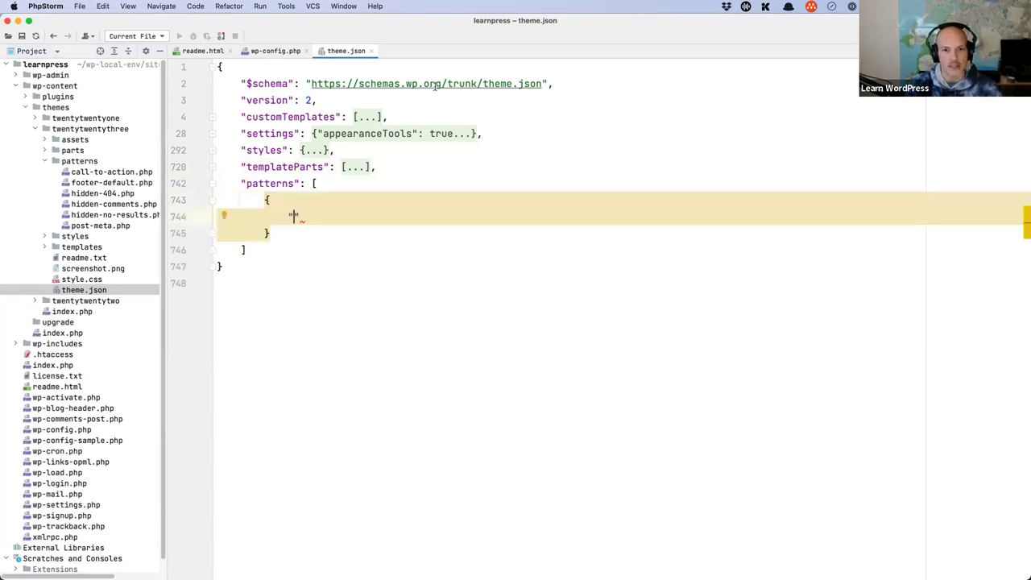
Search the linked theme.json schema in the browser for "patterns", examine its items definition, and return to PhpStorm.
key(super+Tab)
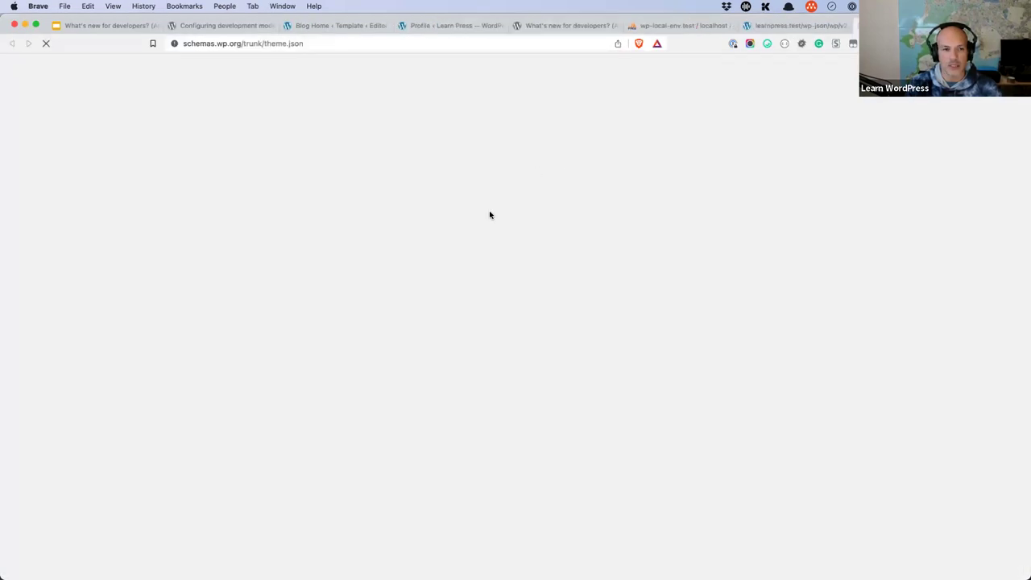
key(super+f)
text(patterns)
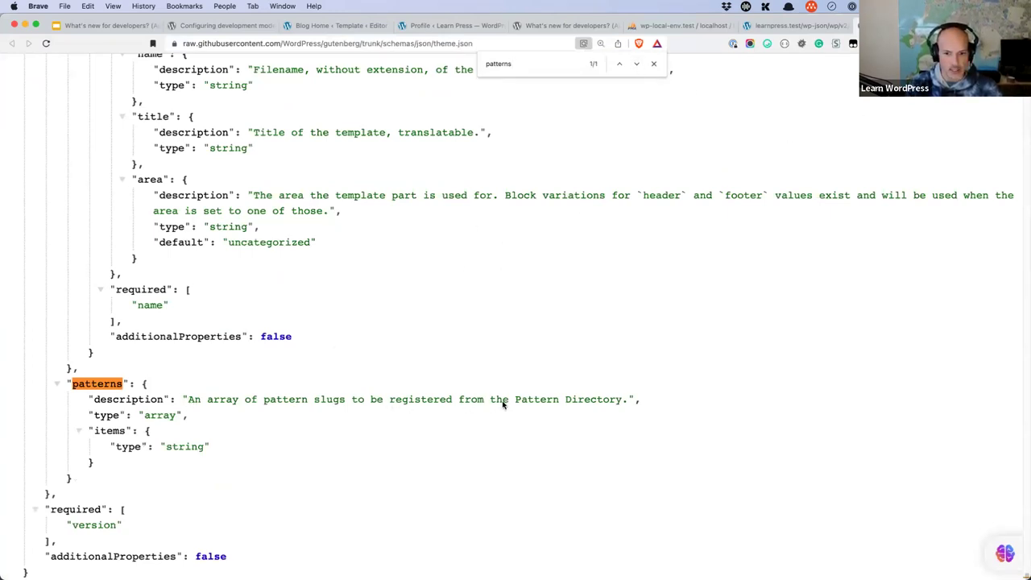
double_click(113, 431)
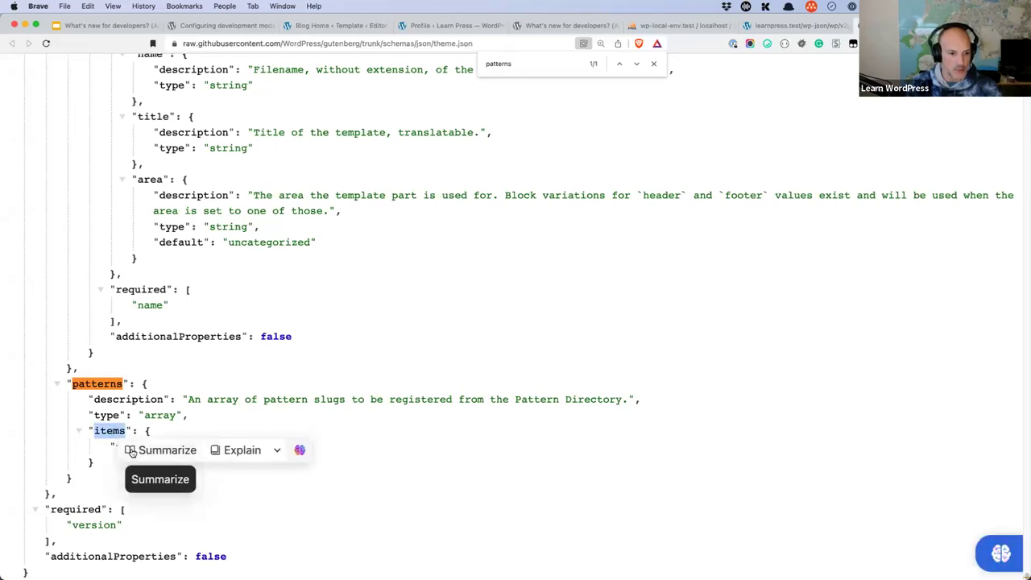
click(129, 448)
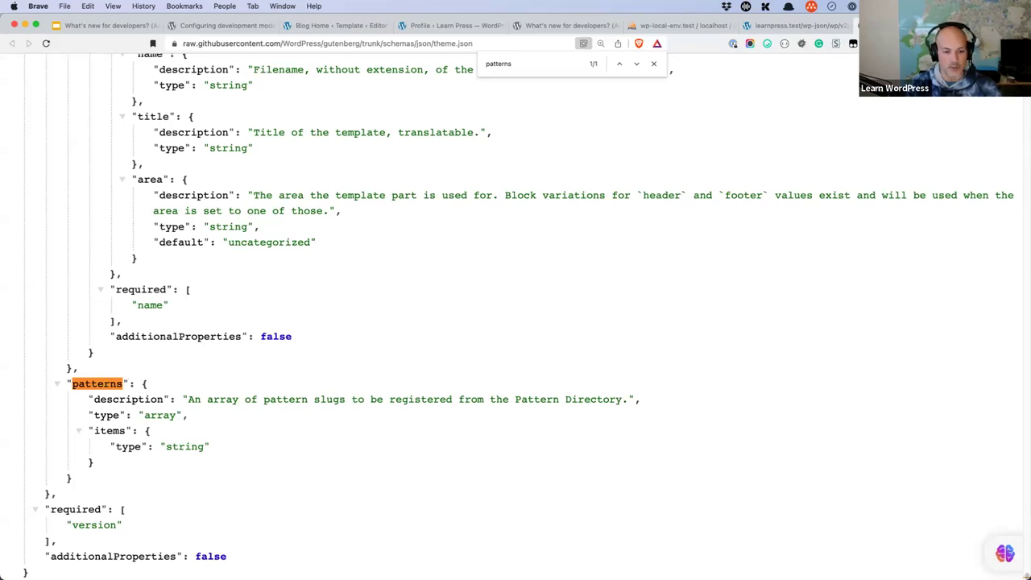
click(375, 555)
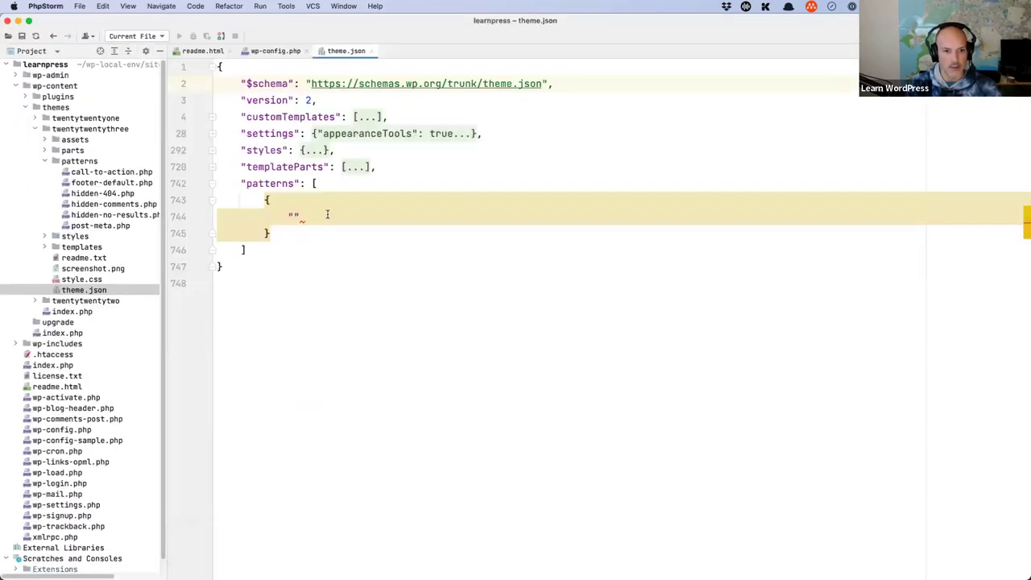
Try replacing the patterns array with an object in theme.json, and undo the replacement.
drag(313, 182, 259, 247)
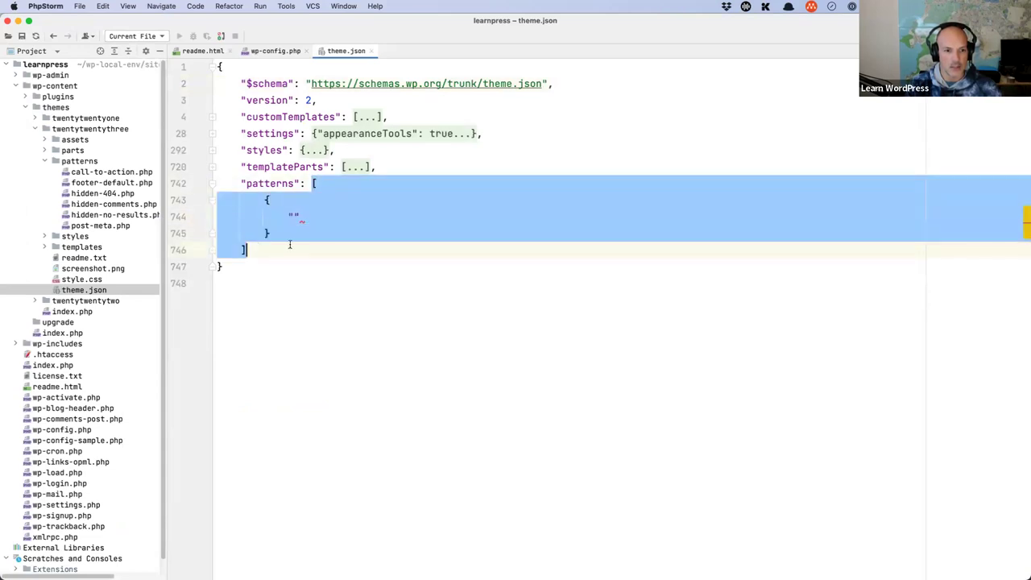
text({)
key(Return)
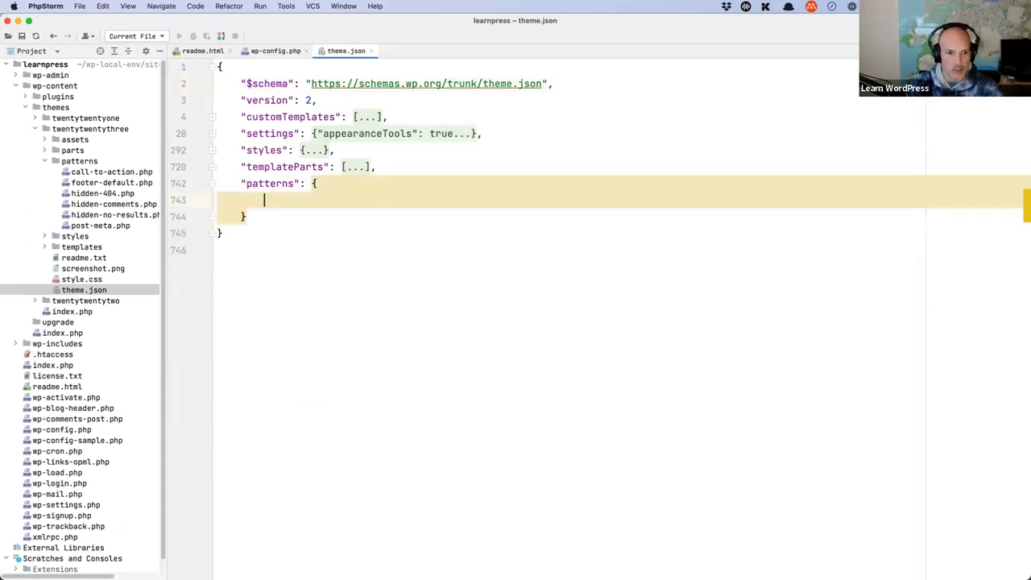
text("t)
key(super+z)
key(super+z)
key(super+z)
key(super+z)
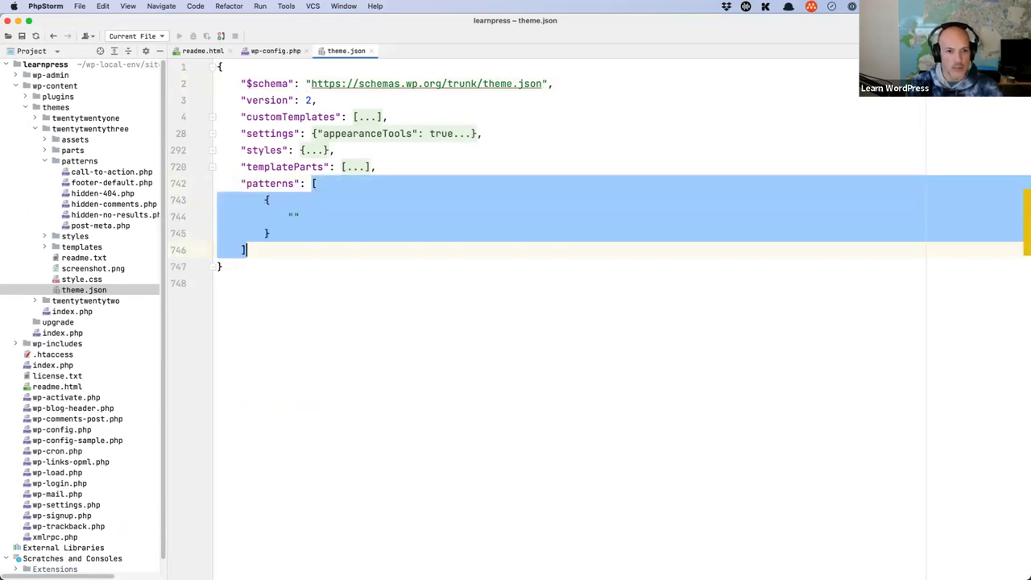
Clear the empty pair of quotes from the object in the patterns array, leaving a blank line between its braces.
key(Left)
key(Down)
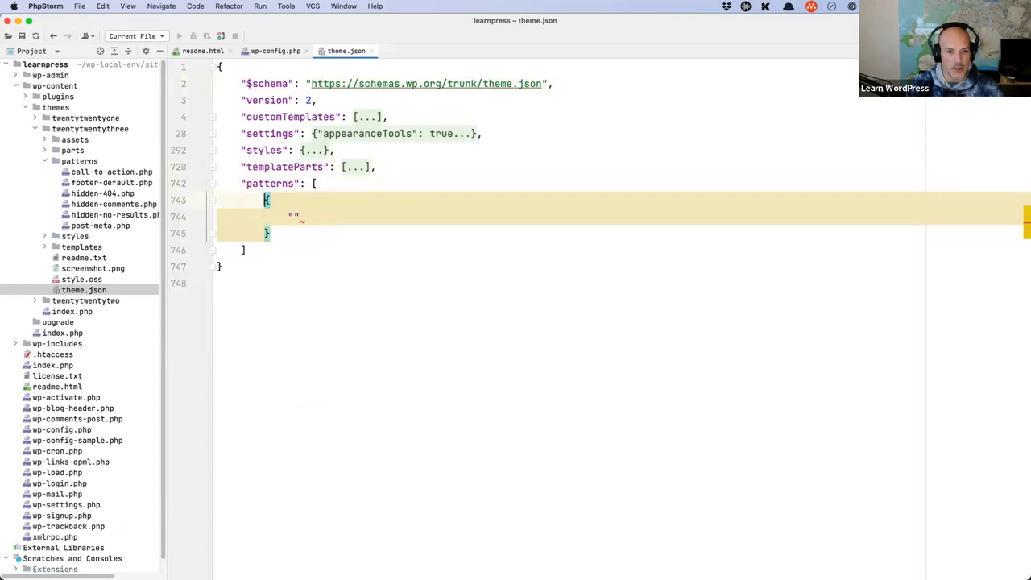
key(alt+Up)
key(BackSpace)
text({)
key(Return)
text("t)
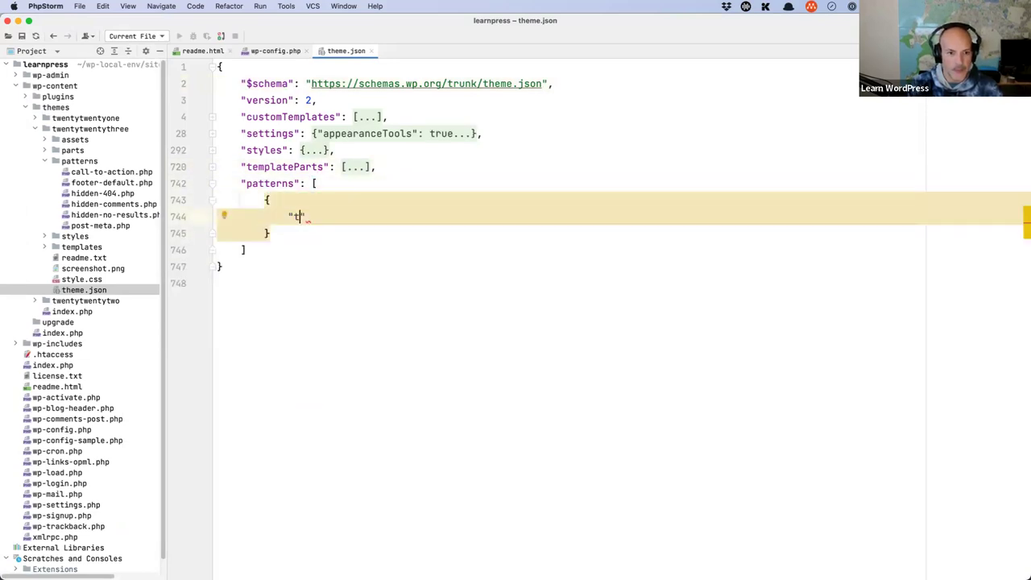
key(BackSpace)
key(BackSpace)
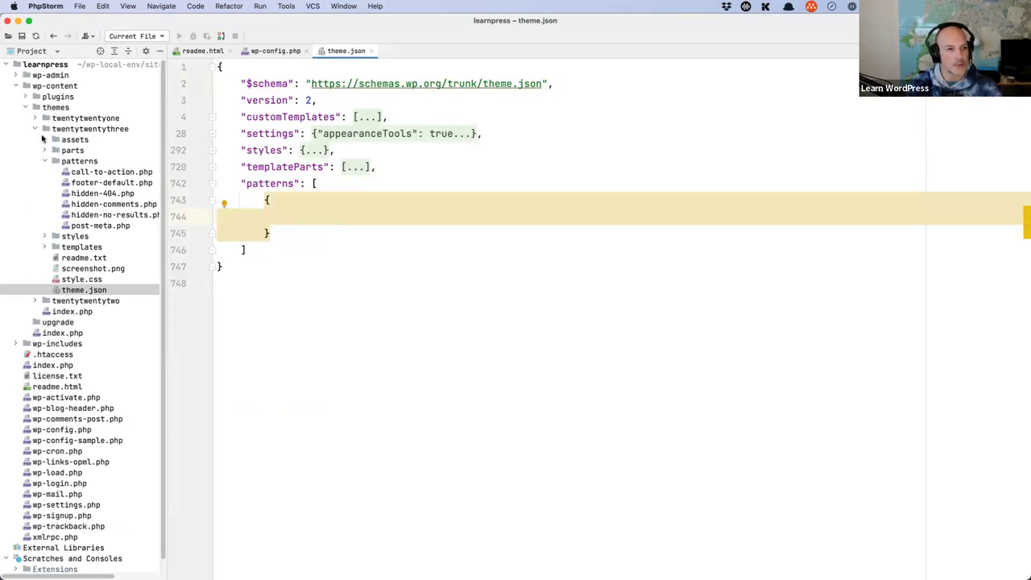
Open the twentytwentytwo theme's theme.json, collapse its customTemplates, settings, styles and templateParts sections to look for patterns, and check the twentytwentyone folder.
click(36, 302)
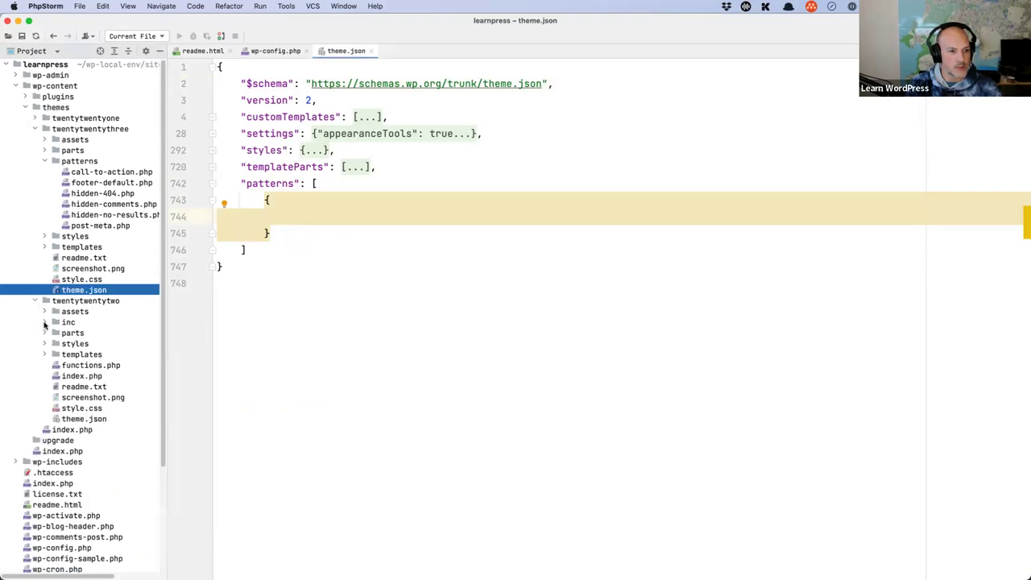
double_click(74, 419)
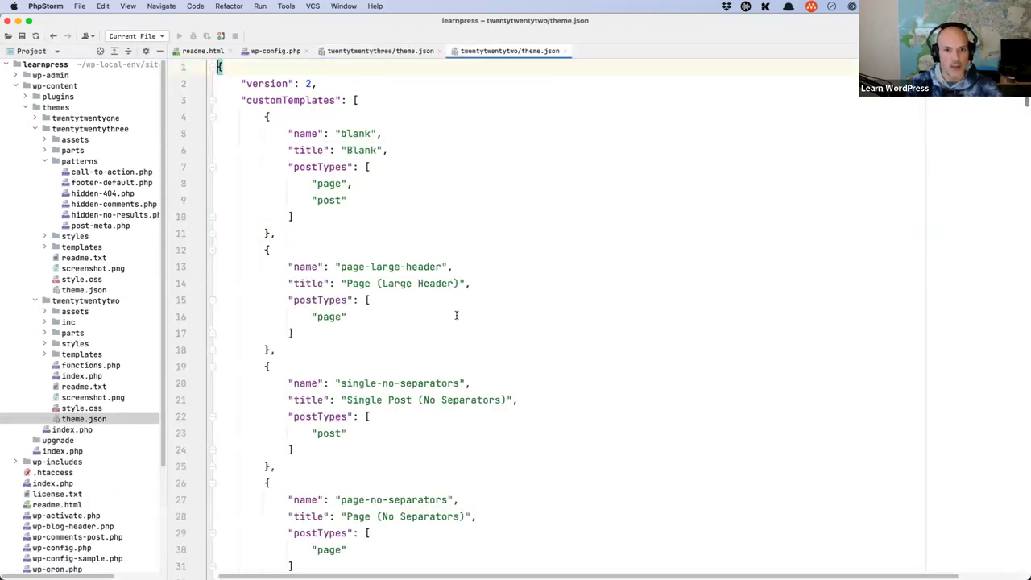
click(212, 99)
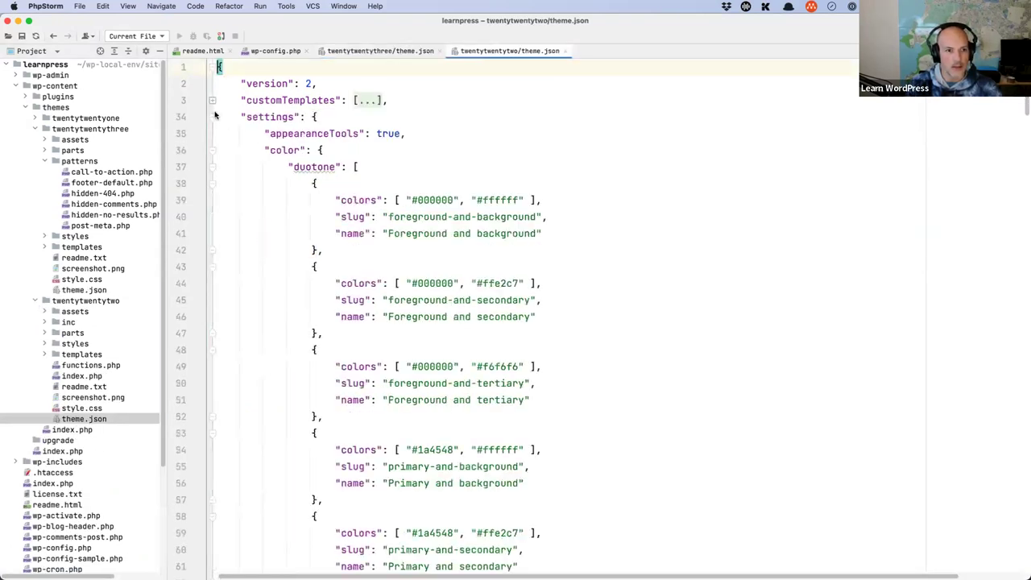
click(212, 117)
click(213, 134)
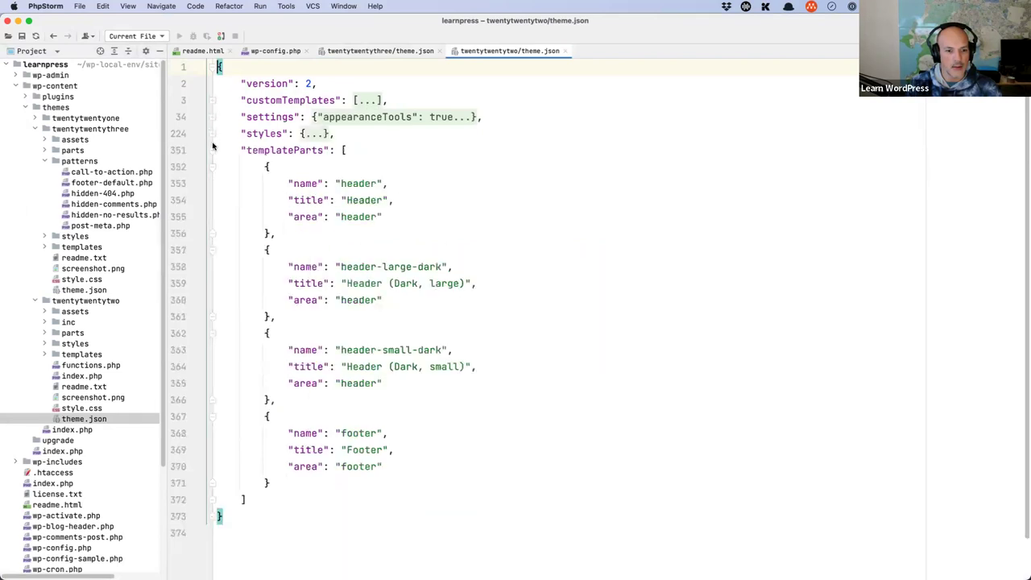
click(213, 150)
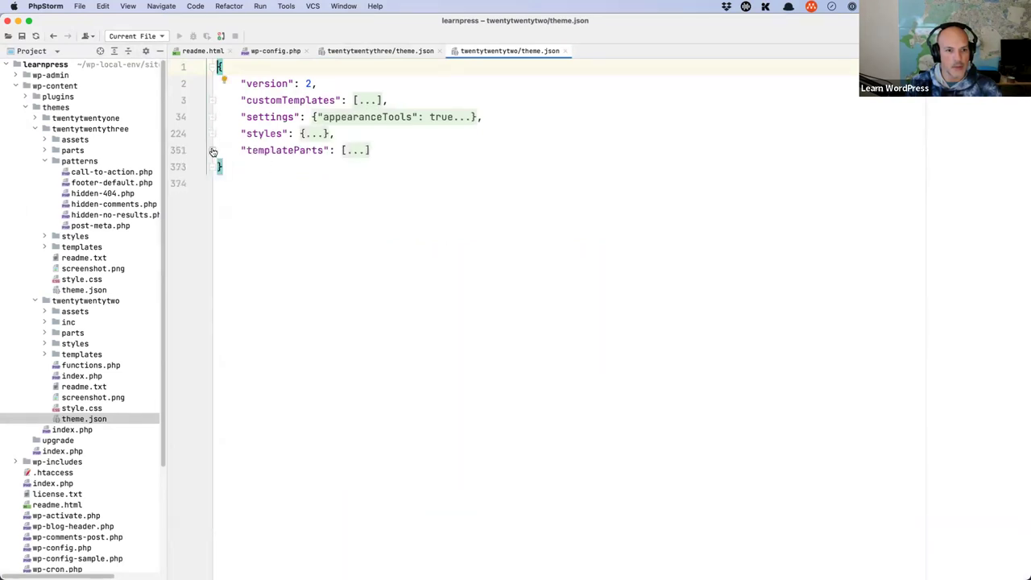
click(34, 119)
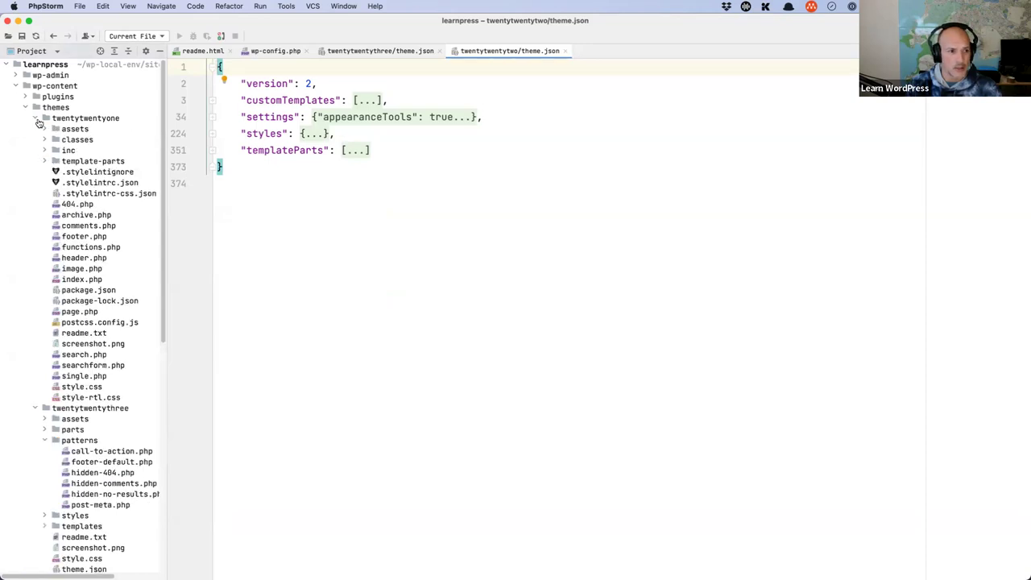
click(36, 118)
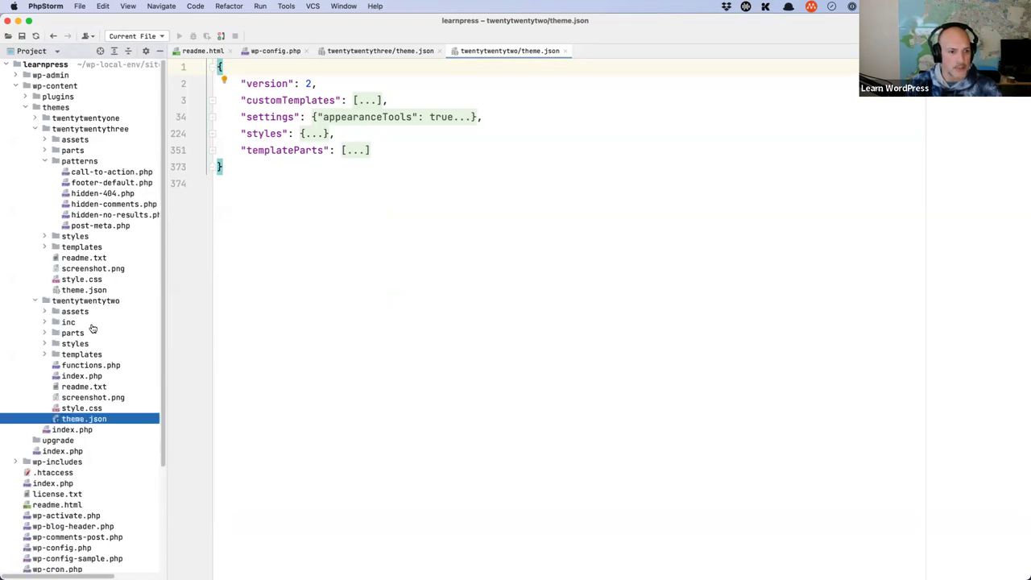
Return to the twentytwentythree theme.json and examine how its templateParts entries are structured, ending on the blank line inside the patterns object.
click(373, 52)
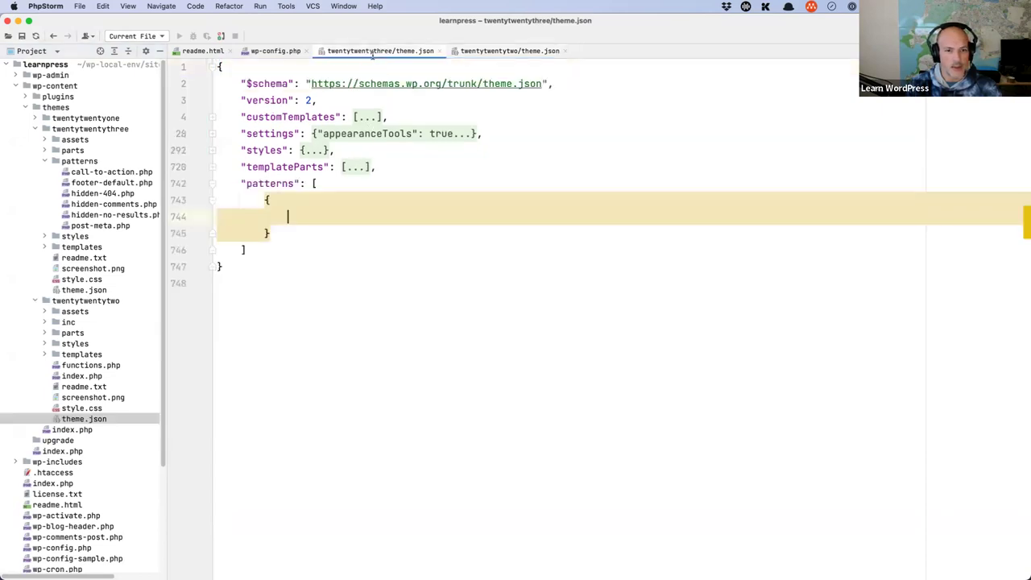
click(316, 183)
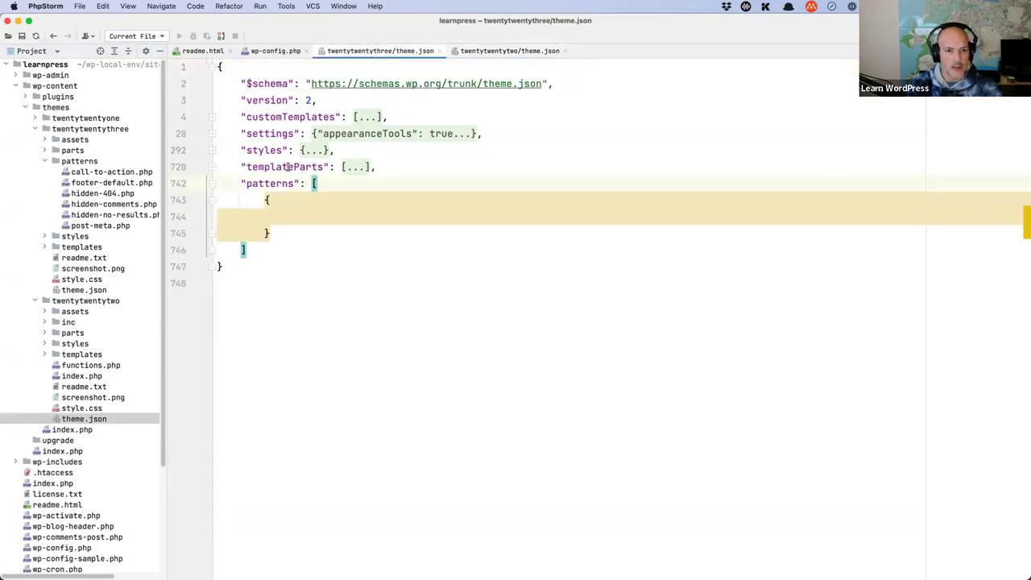
click(214, 168)
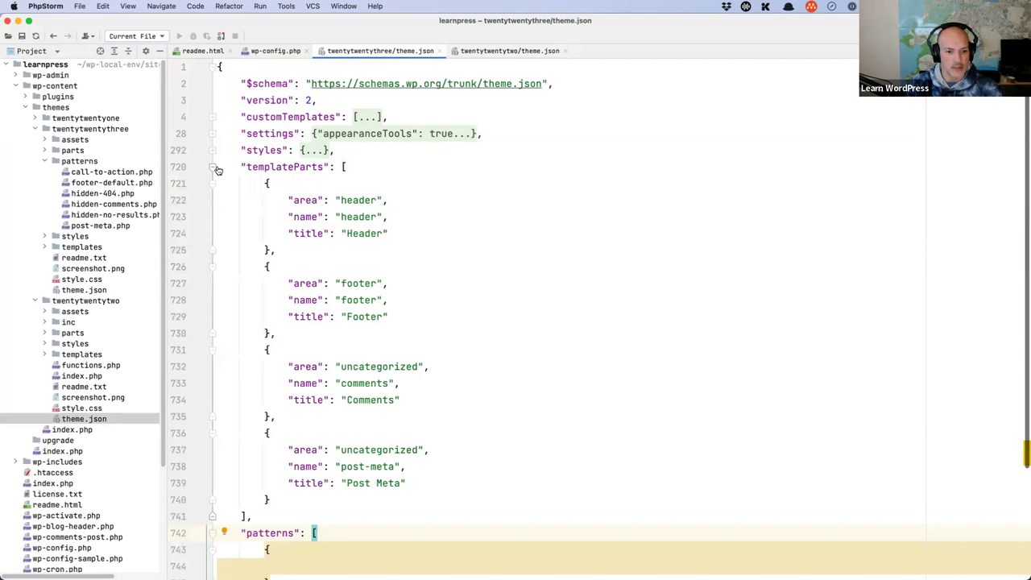
click(215, 168)
click(304, 216)
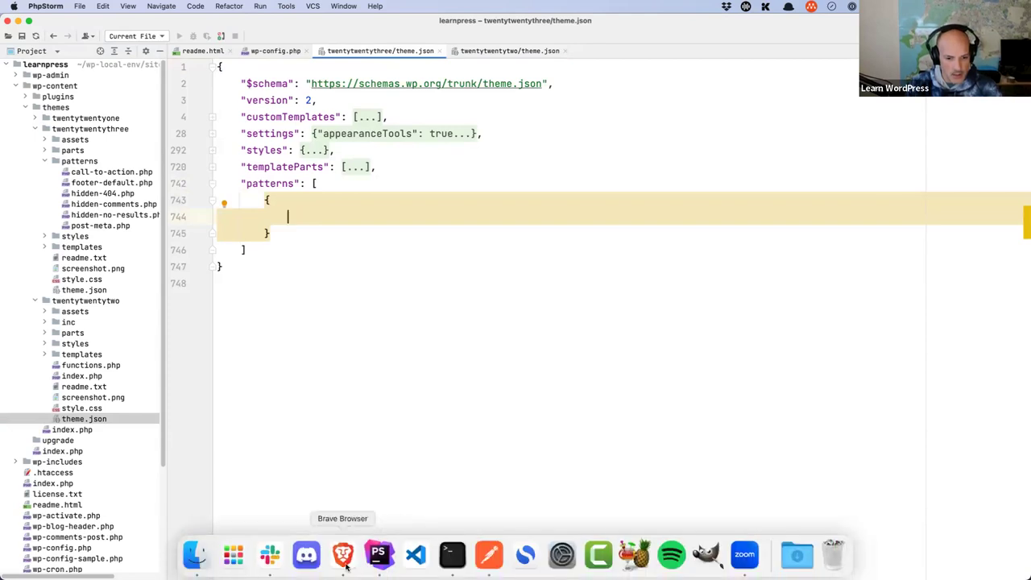
Recheck the items definition of patterns in the theme.json schema in Brave, and return to PhpStorm.
click(343, 556)
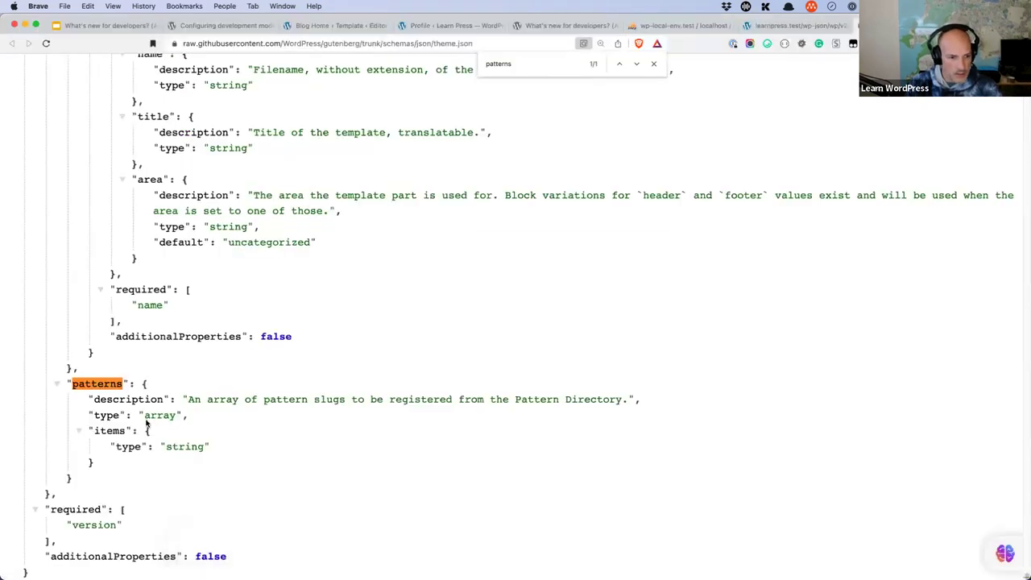
double_click(111, 431)
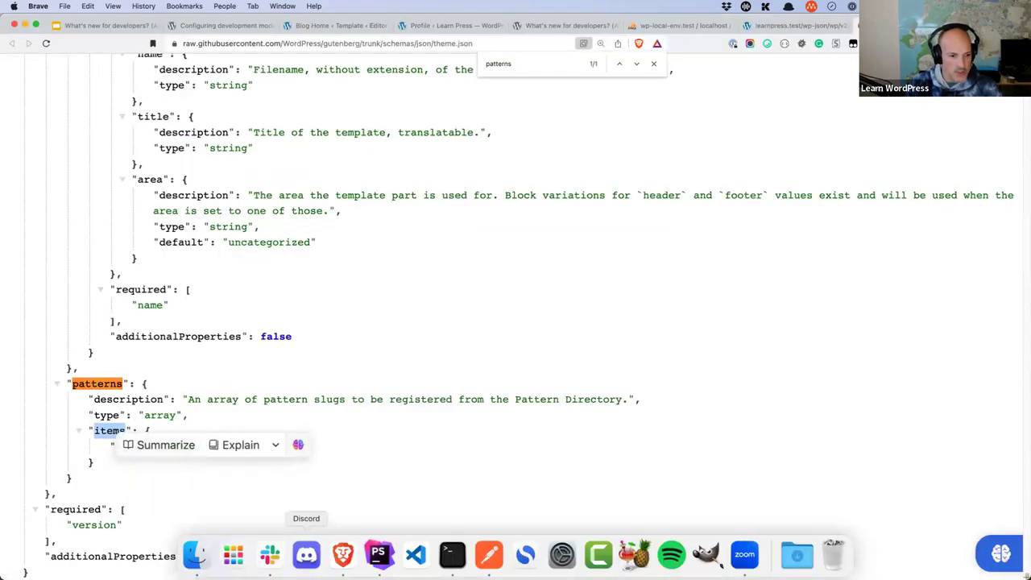
click(378, 554)
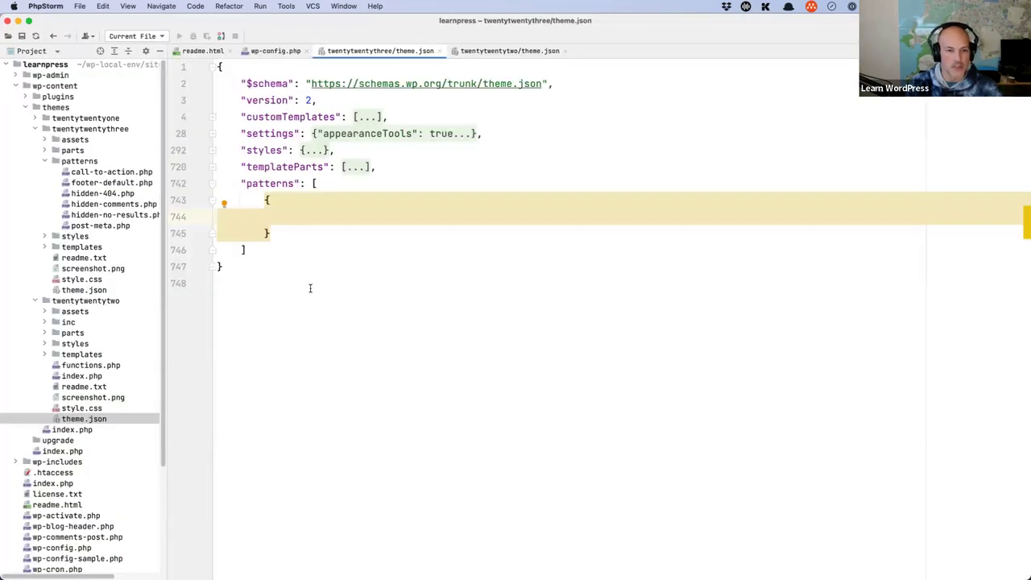
Add the strings "call-to-action" and "footer-default", separated by a comma, inside the object of the patterns array.
text(")
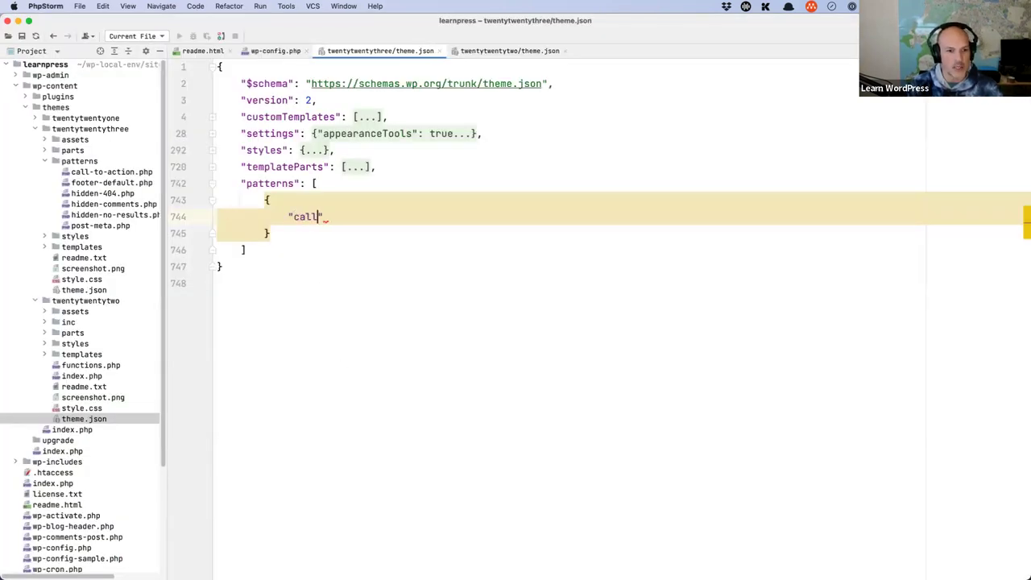
text(call-to-action")
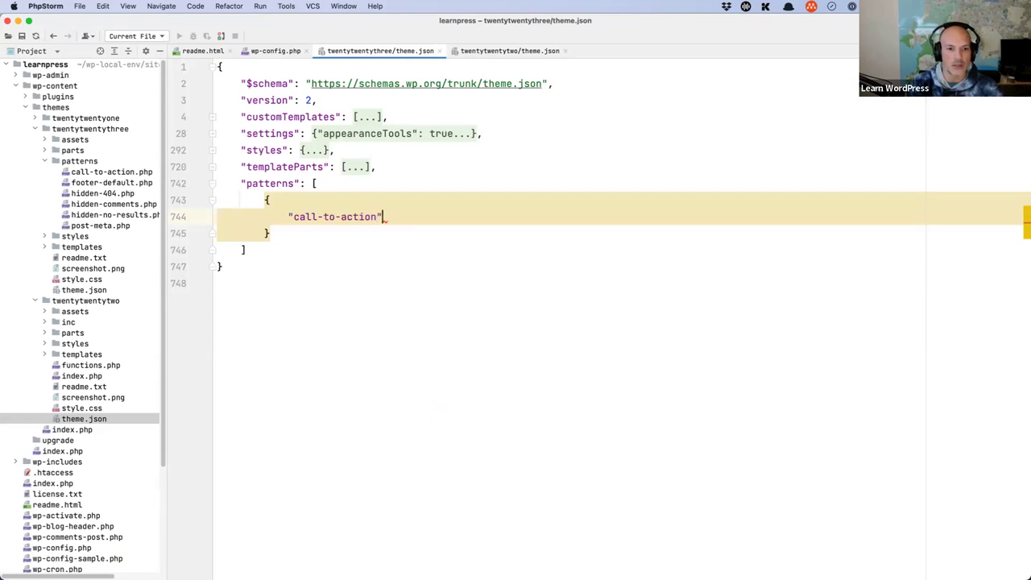
text(,)
key(Return)
text(")
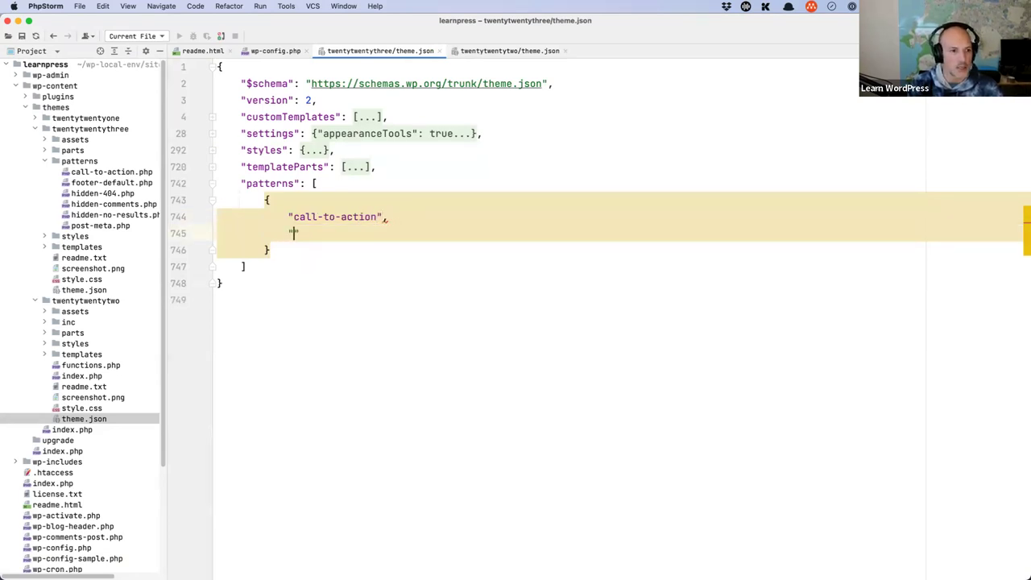
text(footer-defauo)
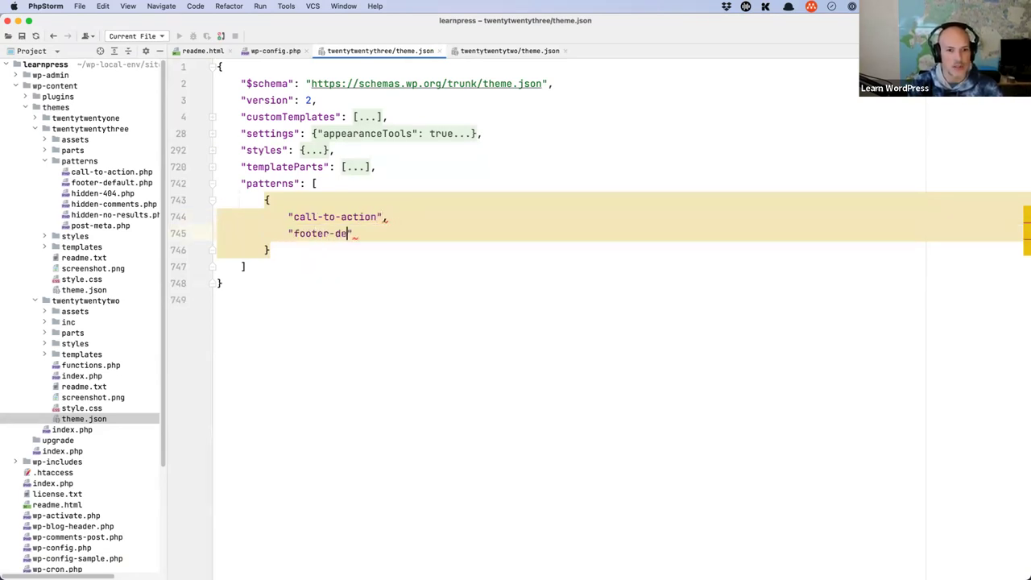
key(BackSpace)
text(lt)
click(372, 233)
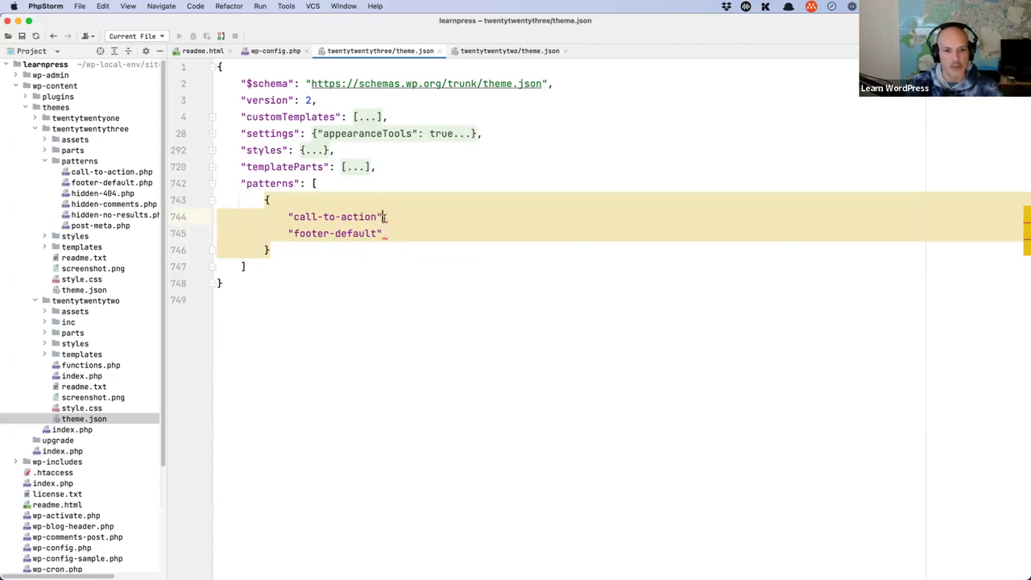
Inspect the syntax flag on the comma after "call-to-action" in the patterns object.
click(385, 217)
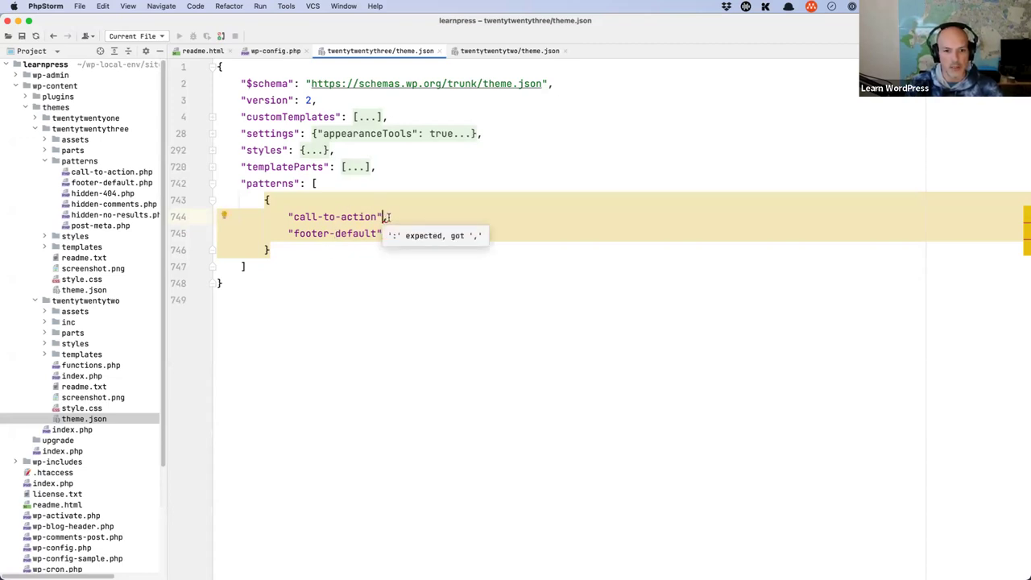
key(Right)
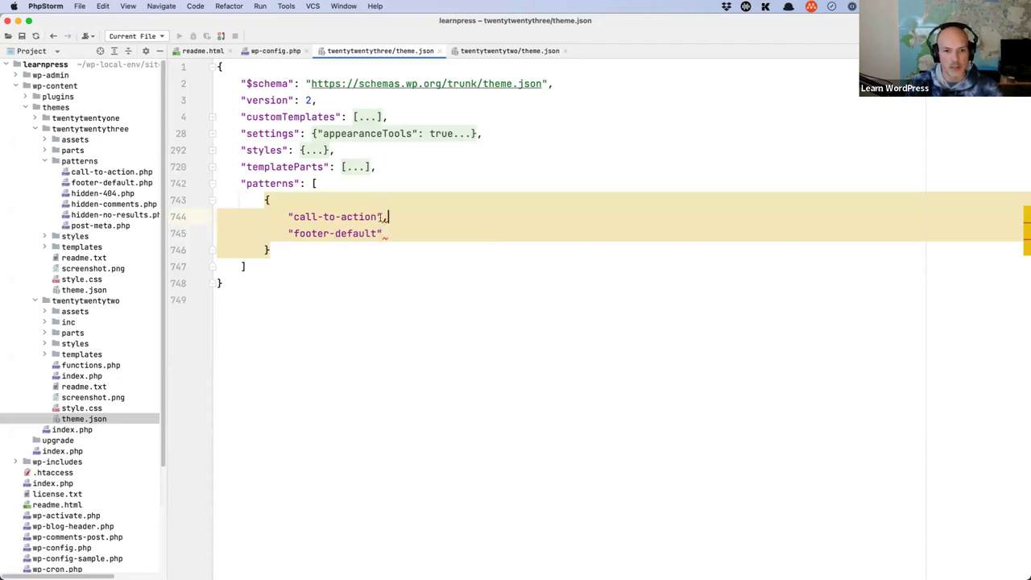
click(286, 216)
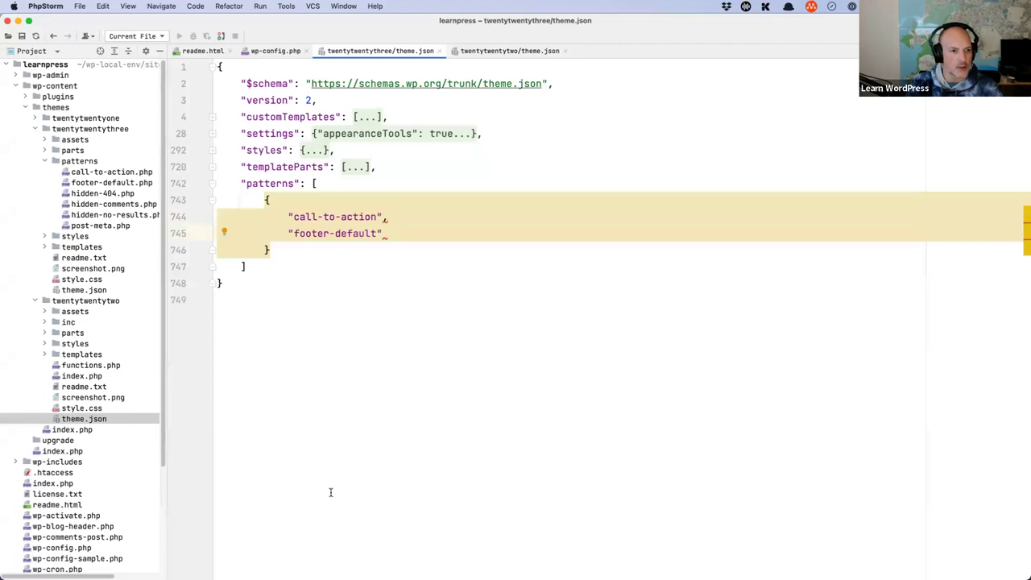
Switch to Brave, search the web for theme.json in a new tab, and open the Theme Developer Handbook's Theme.json page.
click(342, 555)
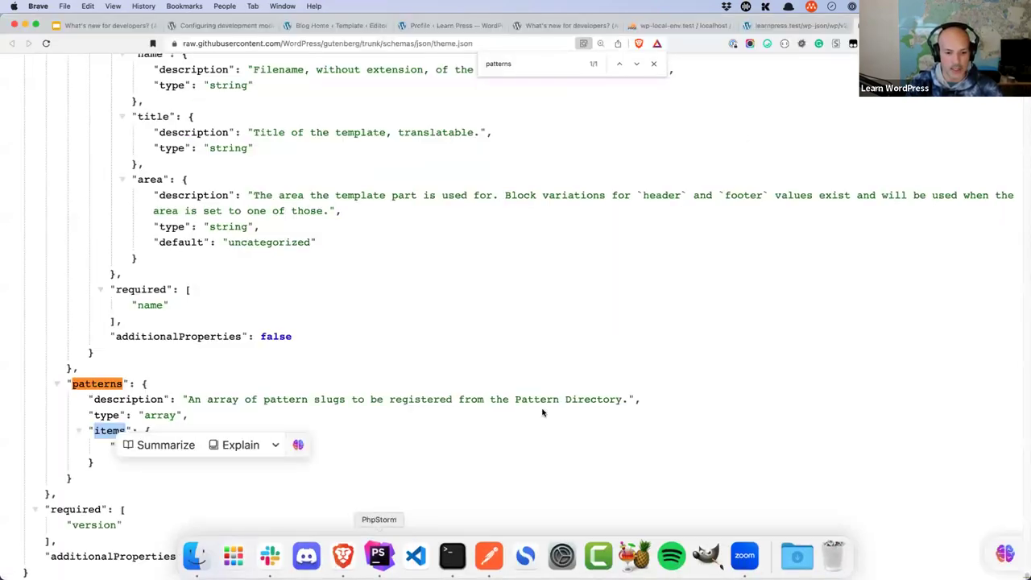
key(super+t)
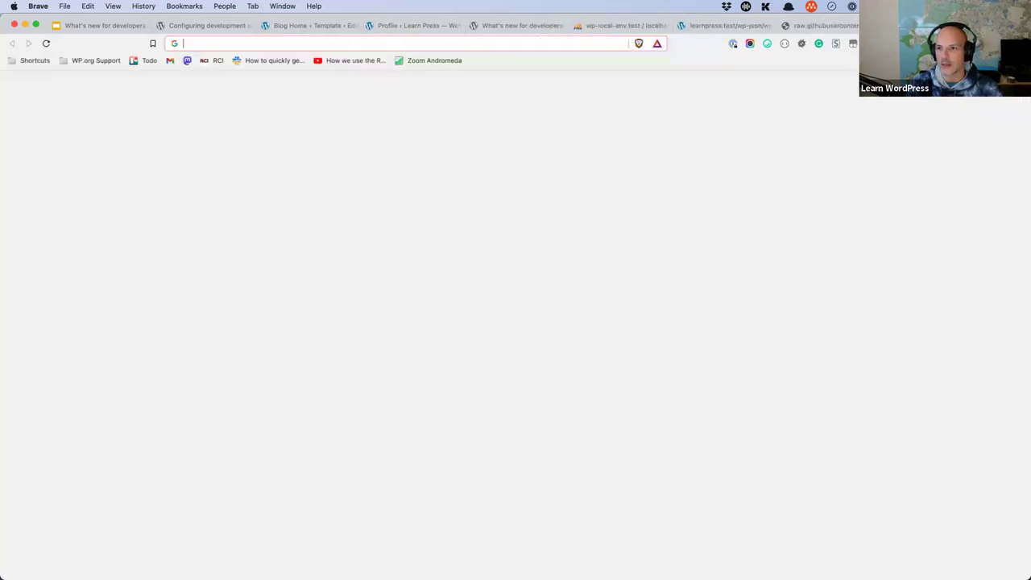
text(theme.json)
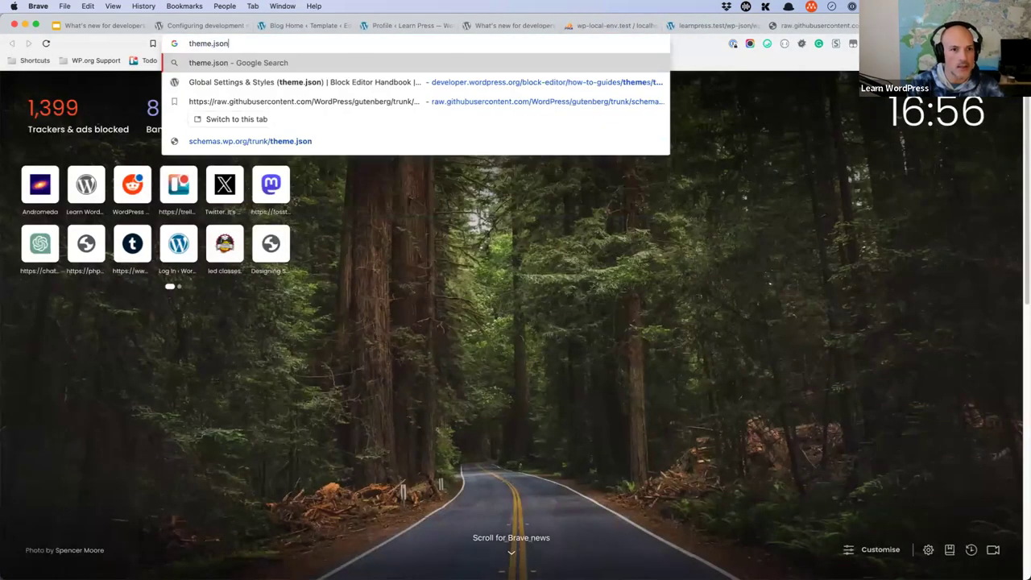
key(Return)
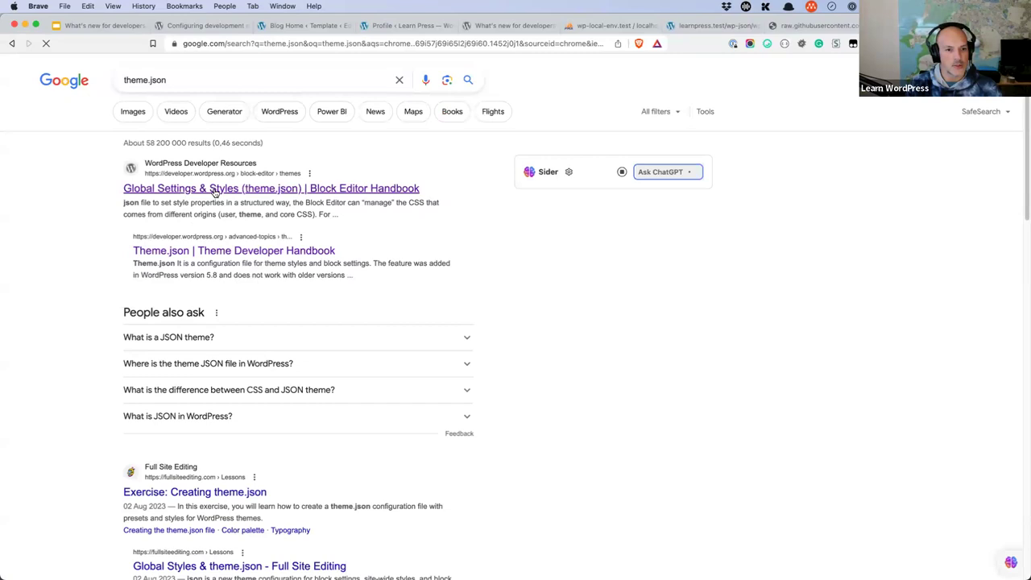
click(224, 255)
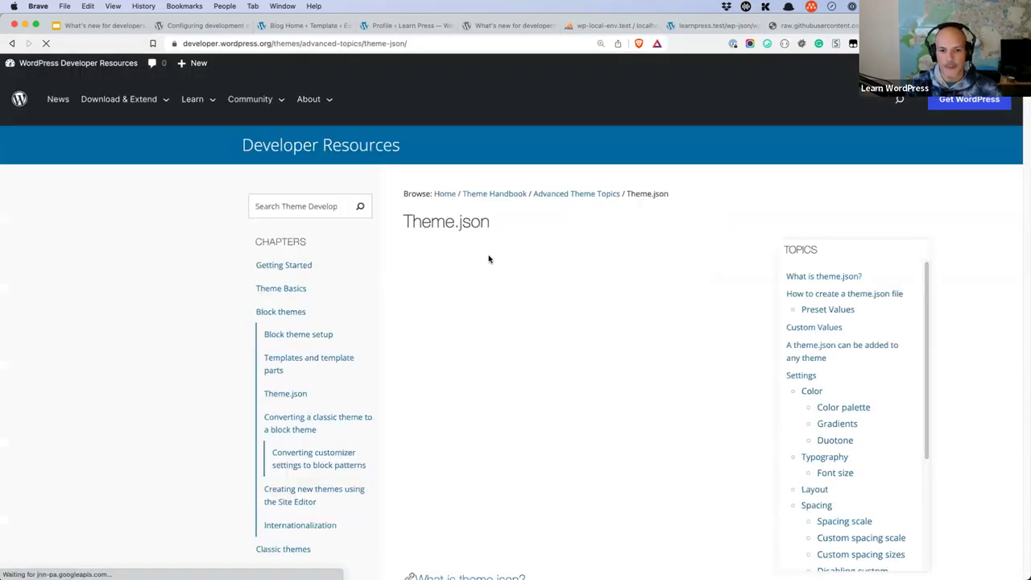
Search the Theme.json handbook page for "patterns" and open the Block patterns chapter to read how to include block patterns.
scroll(840, 365, down, 2)
scroll(890, 392, down, 4)
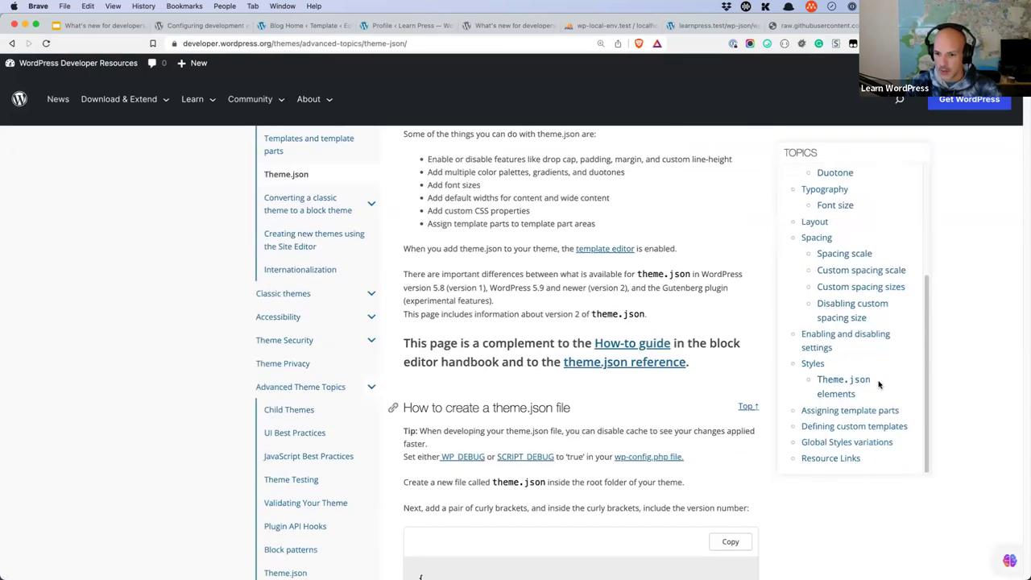
key(super+f)
text(pat)
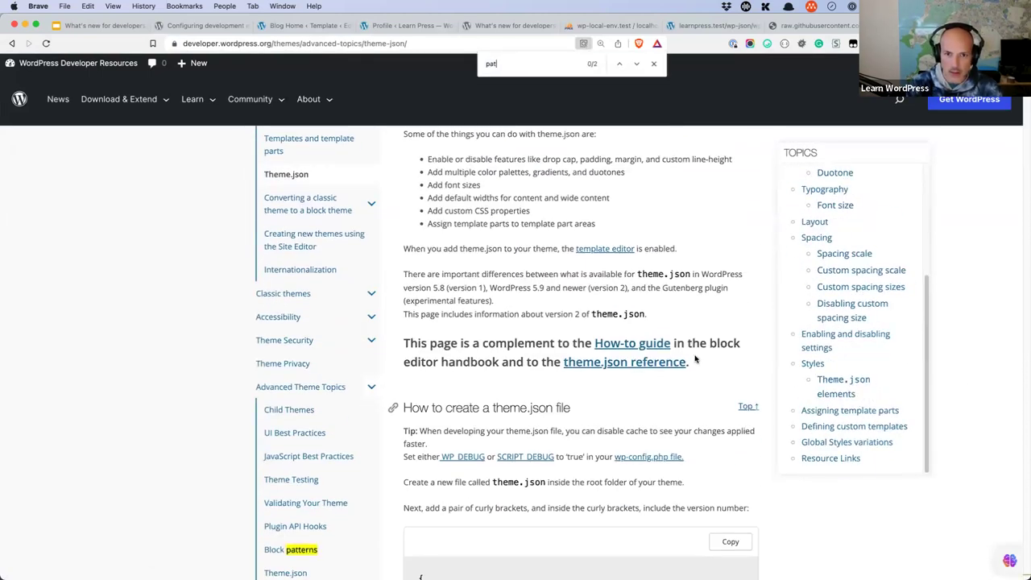
text(terns)
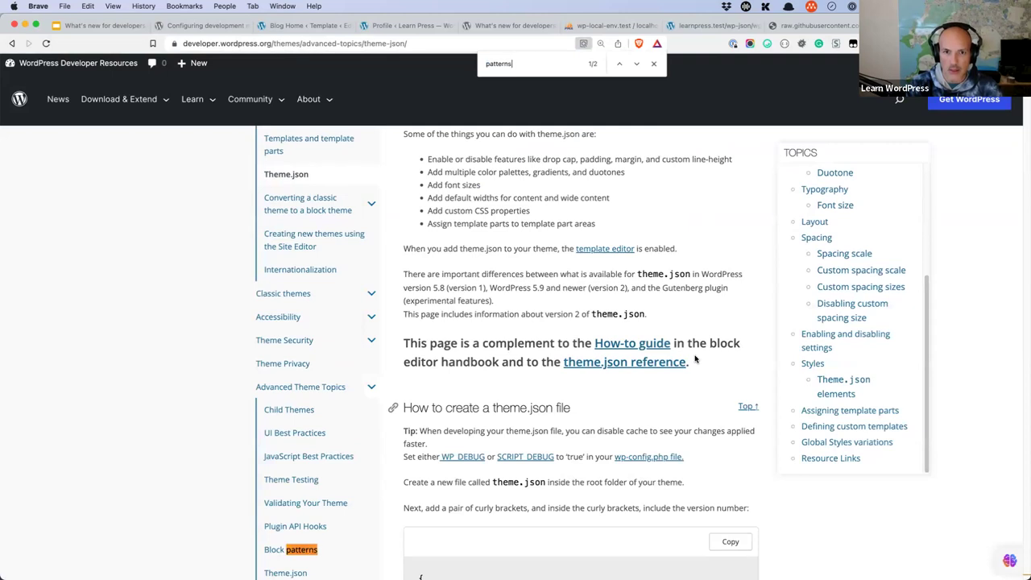
click(286, 547)
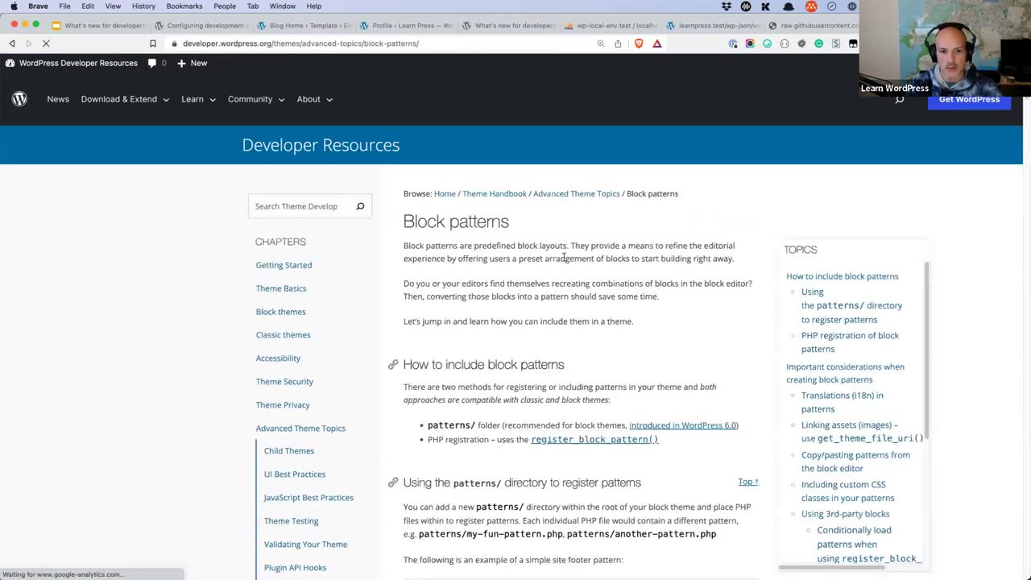
scroll(575, 293, down, 3)
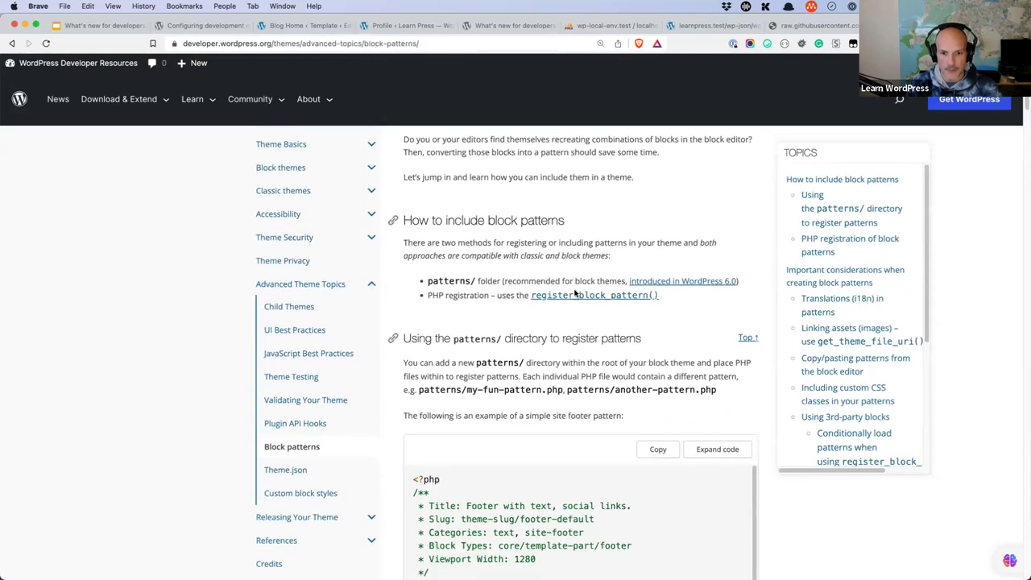
Read the Block patterns chapter through to its changelog, looking for how patterns are declared in theme.json.
scroll(575, 294, down, 3)
scroll(576, 293, down, 10)
scroll(575, 293, down, 5)
scroll(575, 293, down, 4)
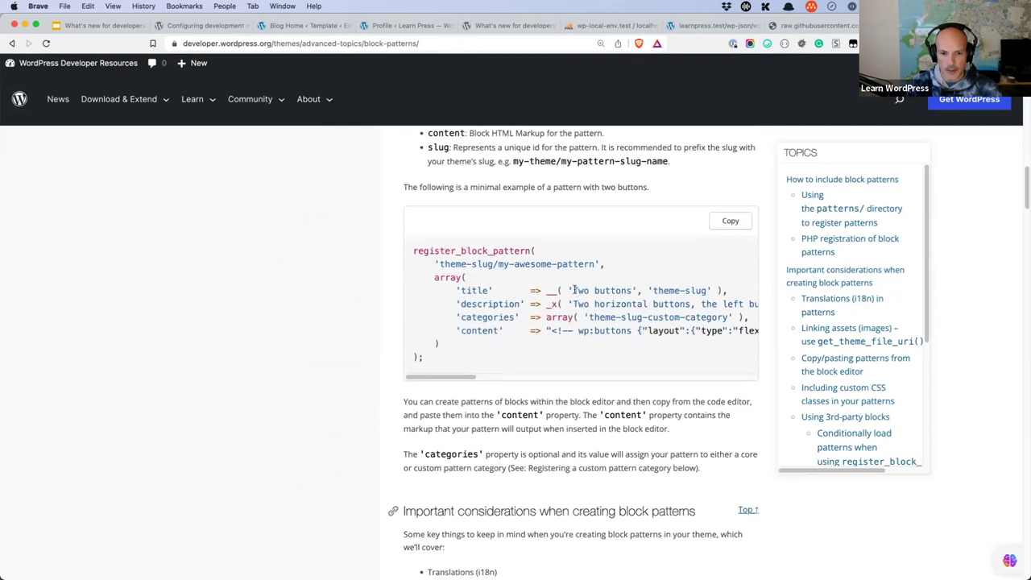
scroll(546, 283, down, 1)
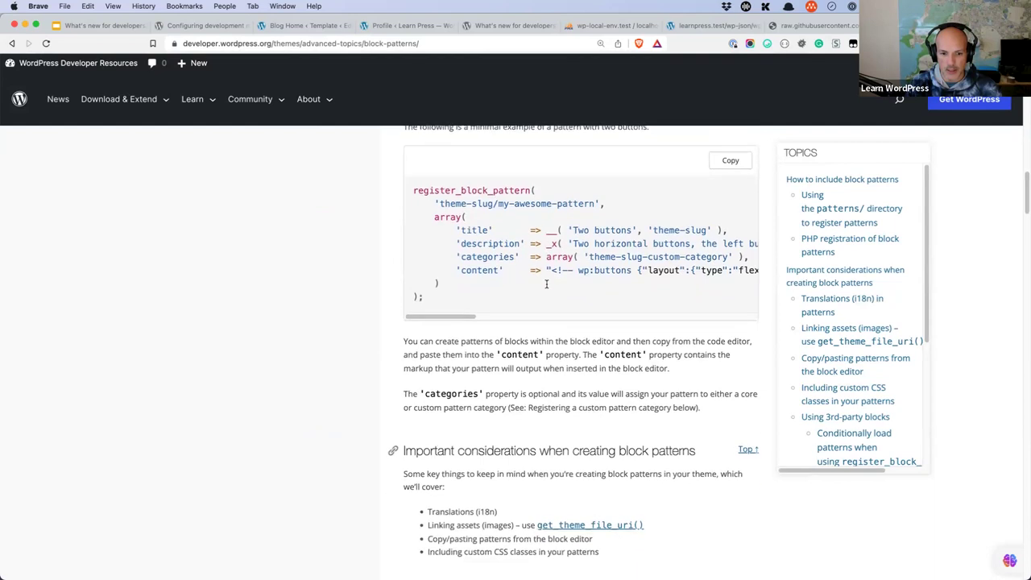
scroll(546, 283, down, 5)
scroll(546, 284, down, 5)
scroll(546, 283, down, 4)
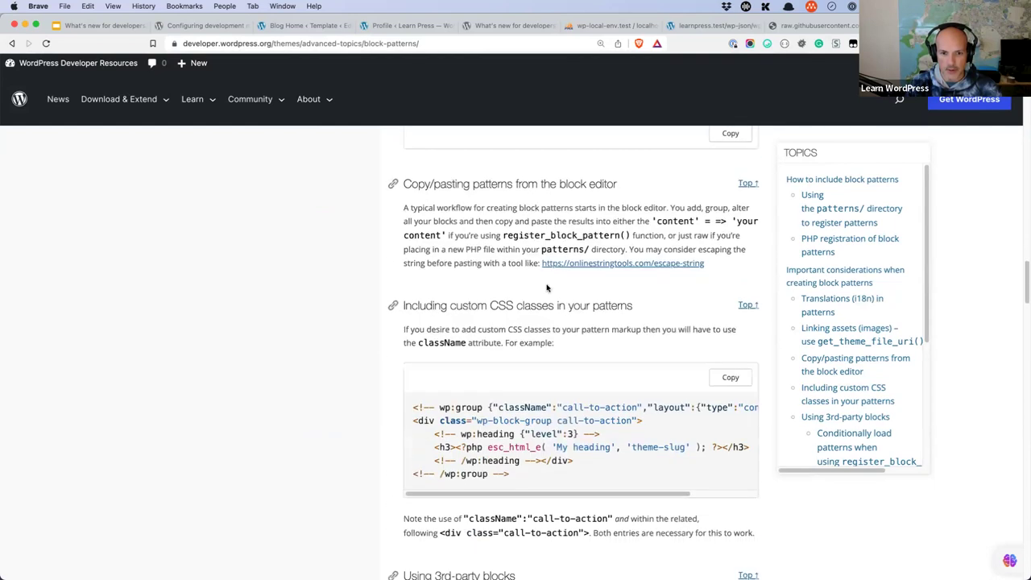
scroll(546, 288, down, 4)
scroll(546, 287, down, 3)
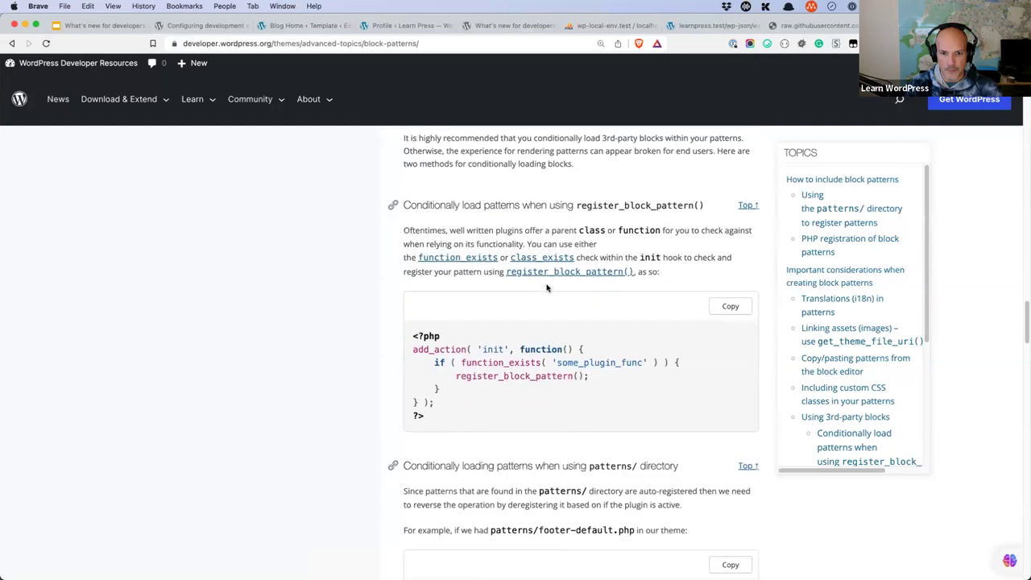
scroll(546, 288, down, 15)
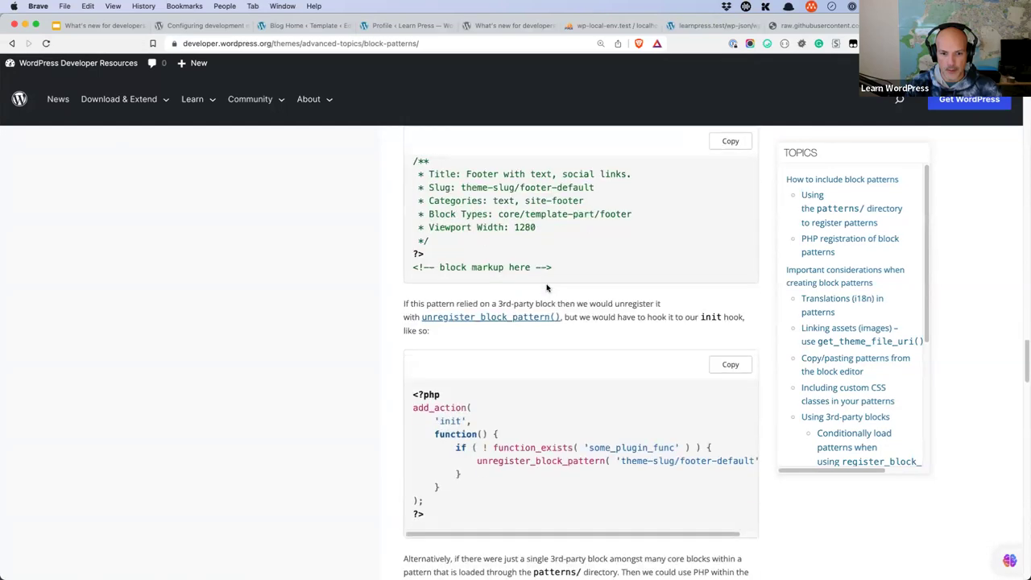
scroll(546, 283, down, 4)
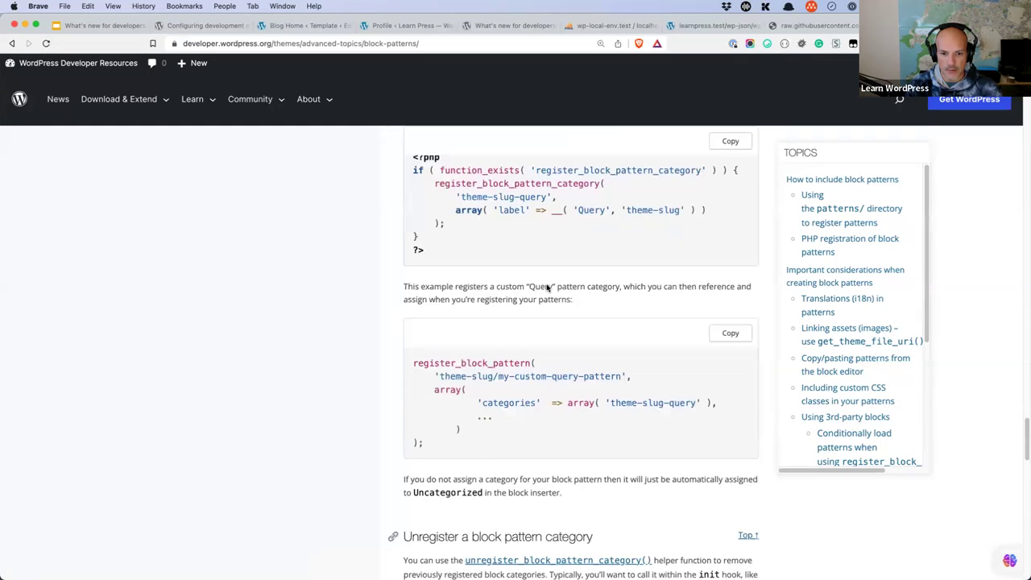
scroll(546, 287, down, 4)
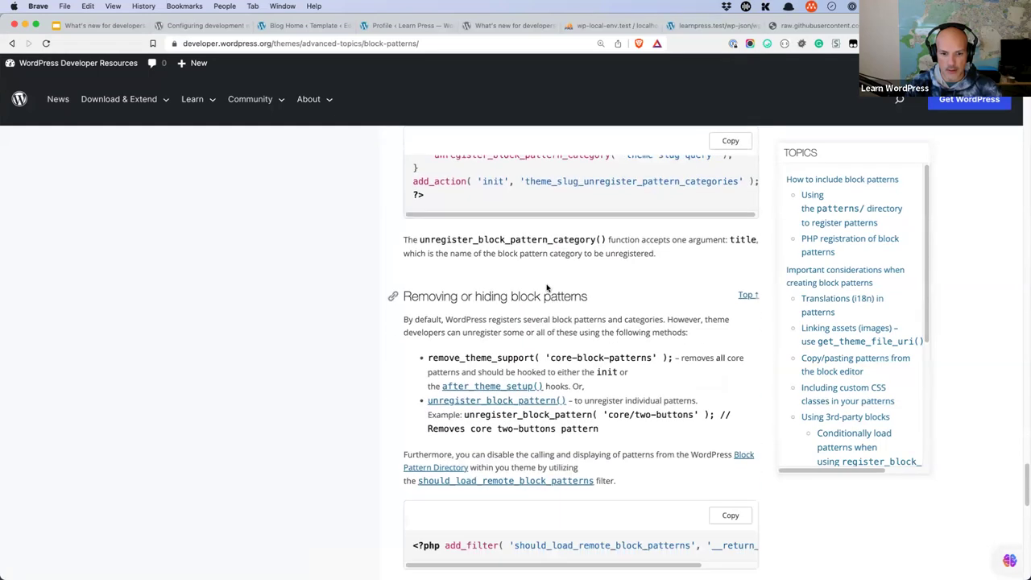
scroll(547, 287, down, 4)
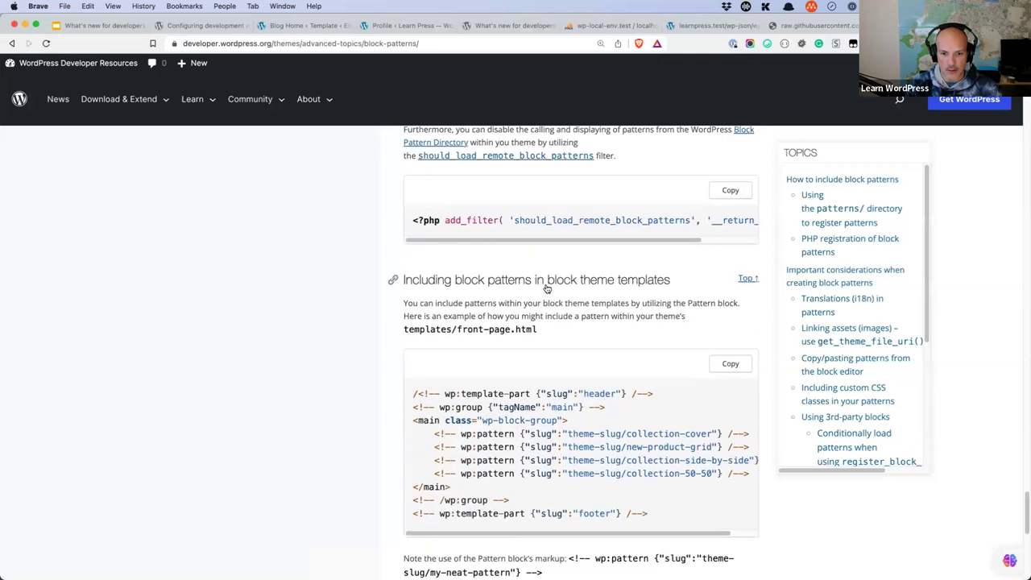
scroll(546, 287, down, 5)
scroll(546, 288, down, 1)
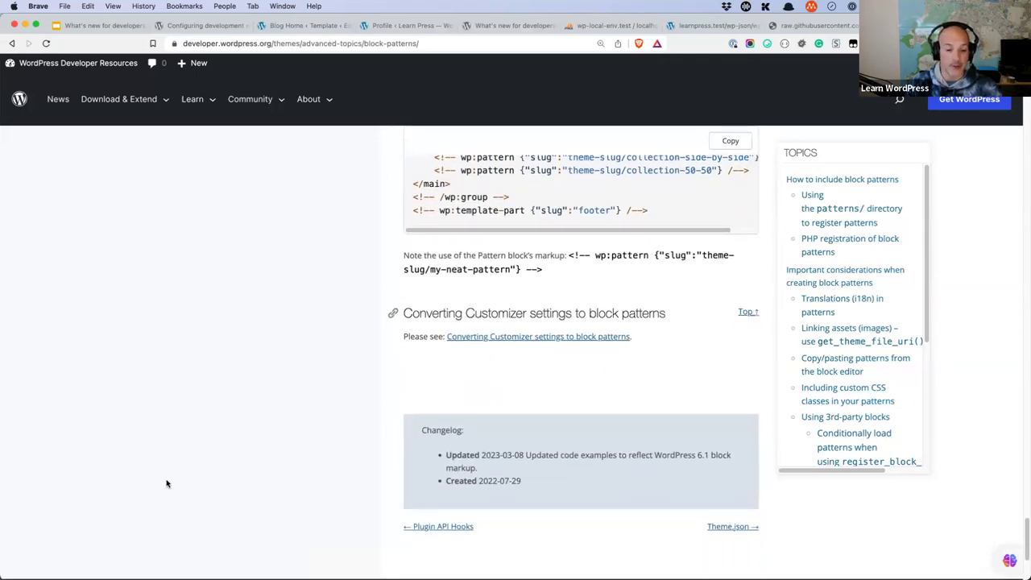
Switch to PhpStorm and delete the object with both strings from the patterns array in Twenty Twenty-Three's theme.json, leaving an empty array on one line.
mouse_move(343, 564)
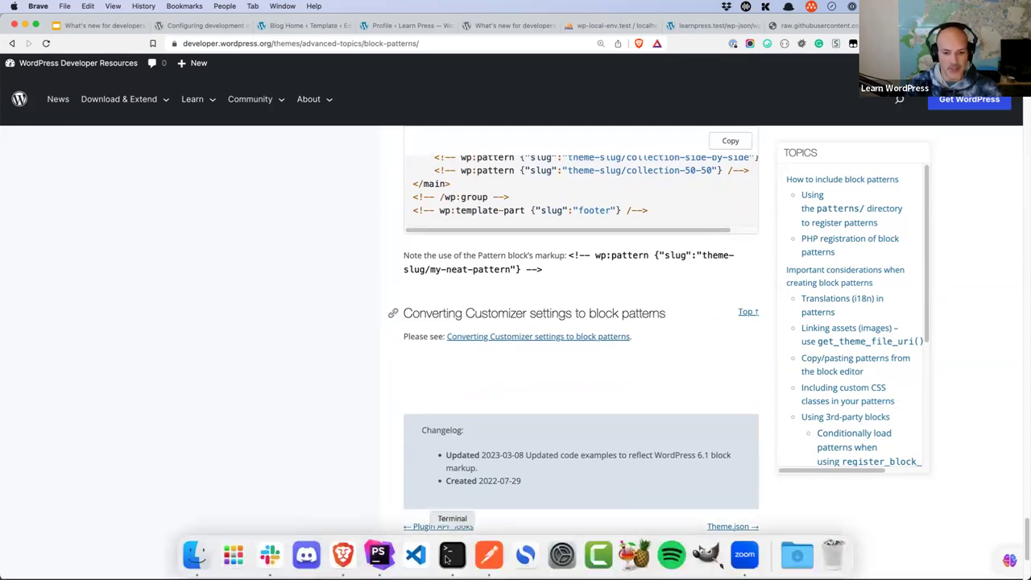
click(378, 554)
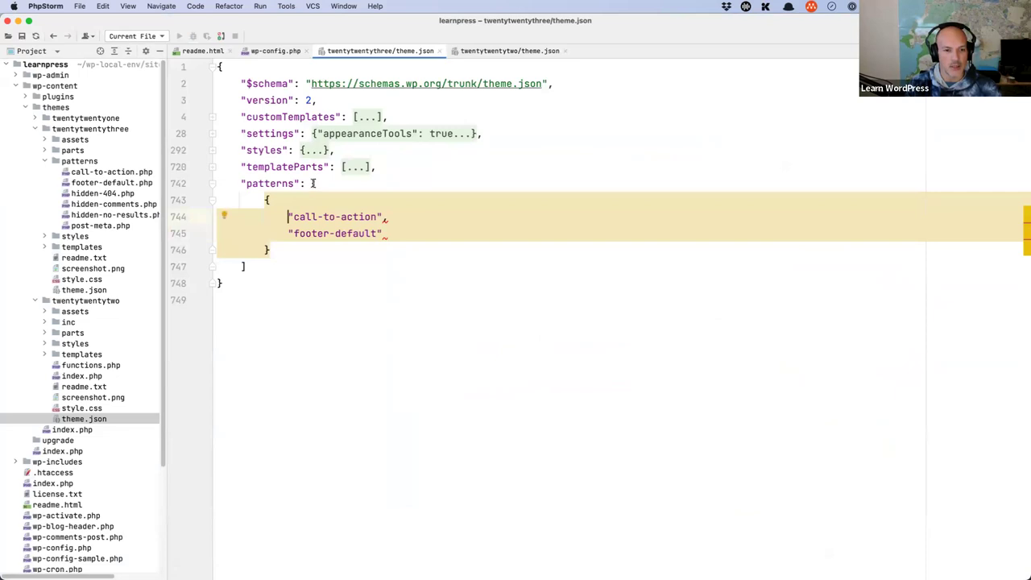
drag(261, 200, 306, 253)
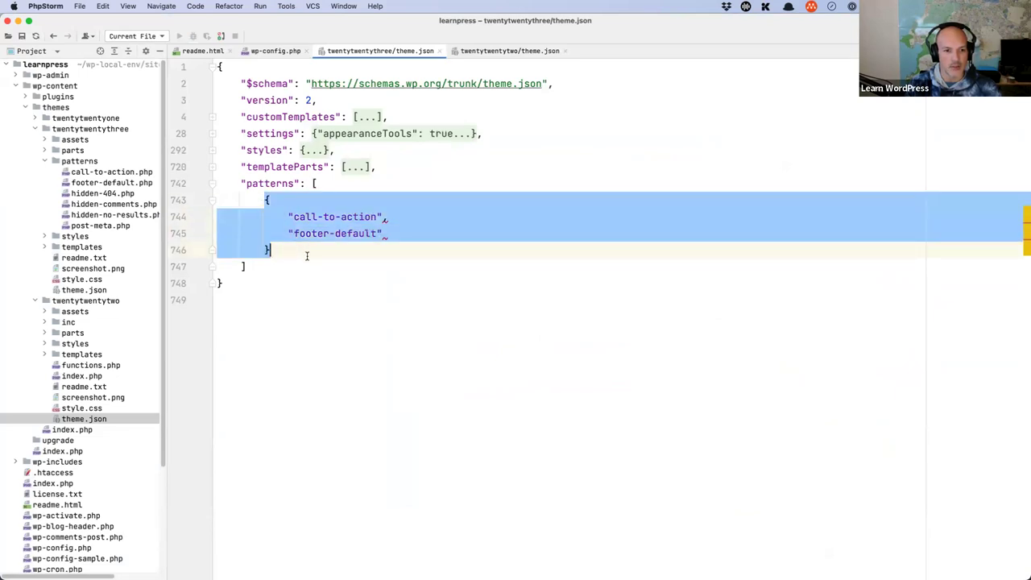
key(BackSpace)
key(BackSpace)
key(Delete)
key(Delete)
key(Delete)
key(Delete)
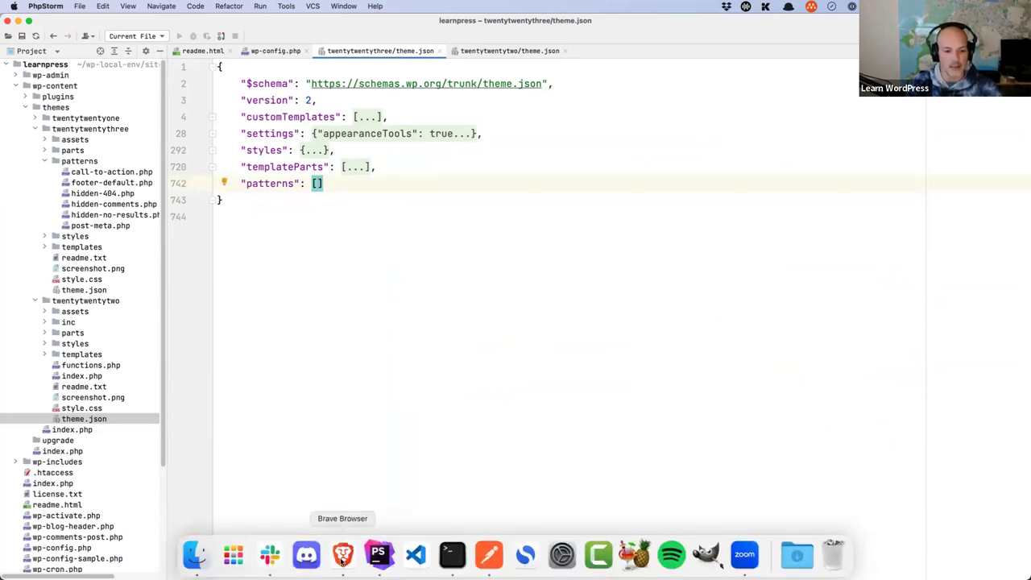
Switch to Brave, open the wp_get_theme_directory_pattern_slugs() link from the August post in a new tab, and read the ticket's testing instructions.
click(346, 555)
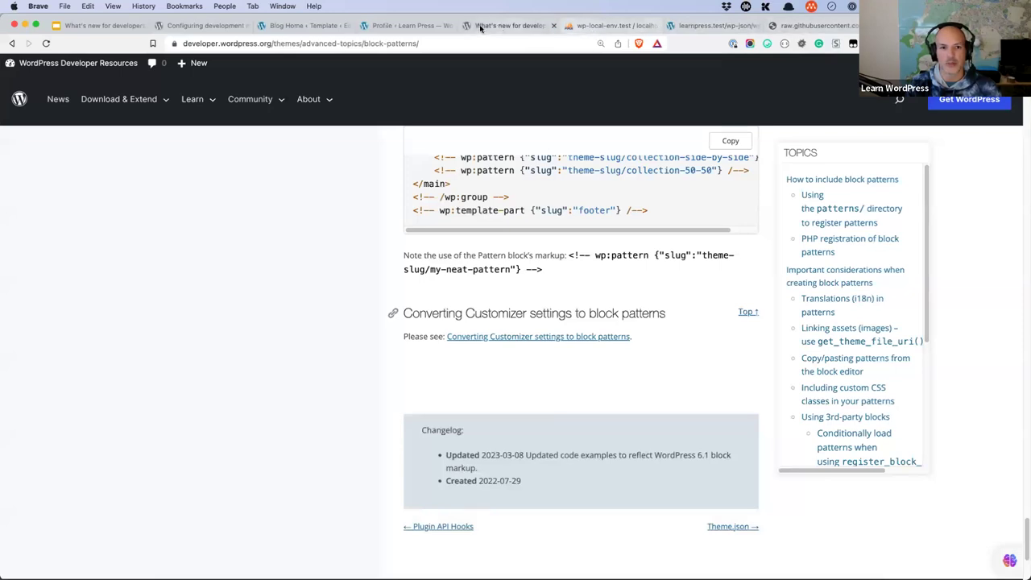
key(super+f)
text(patterns)
key(ctrl+Tab)
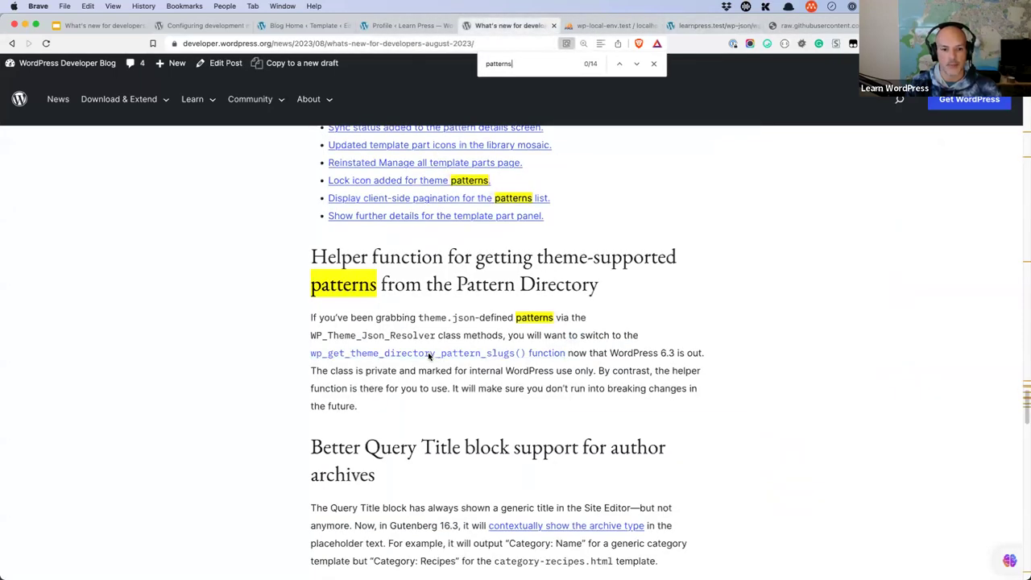
super+click(420, 356)
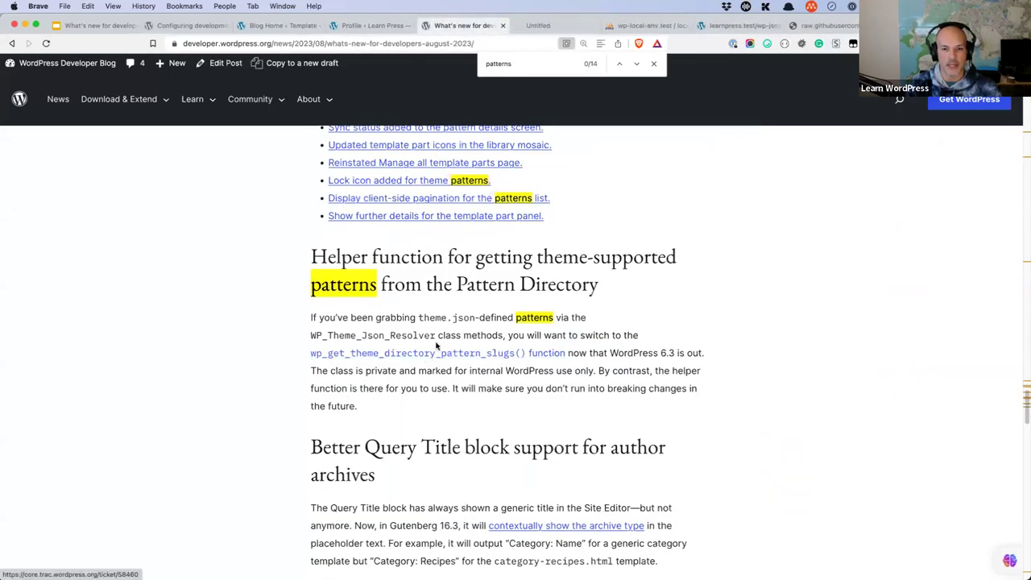
click(564, 29)
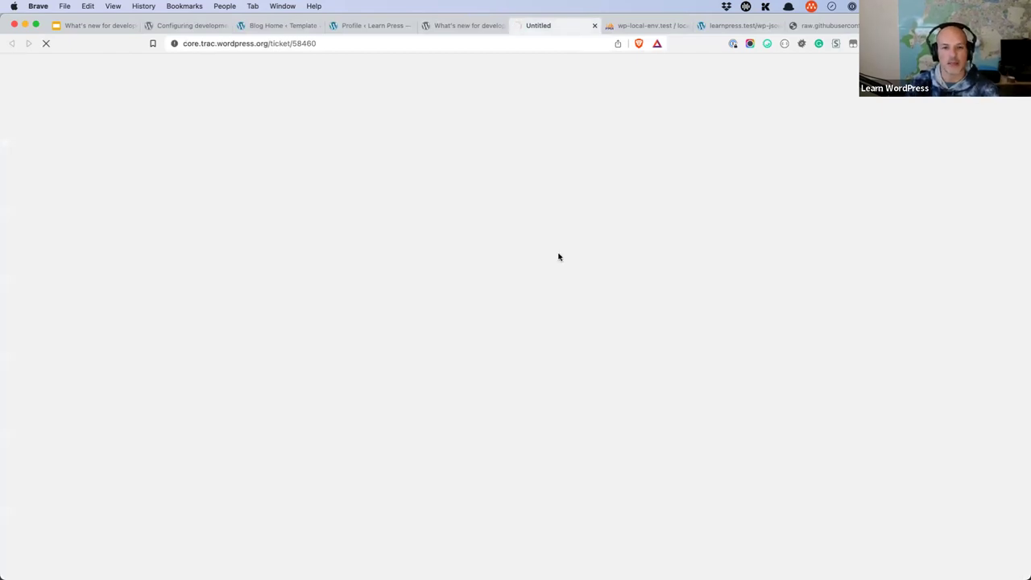
scroll(481, 250, down, 4)
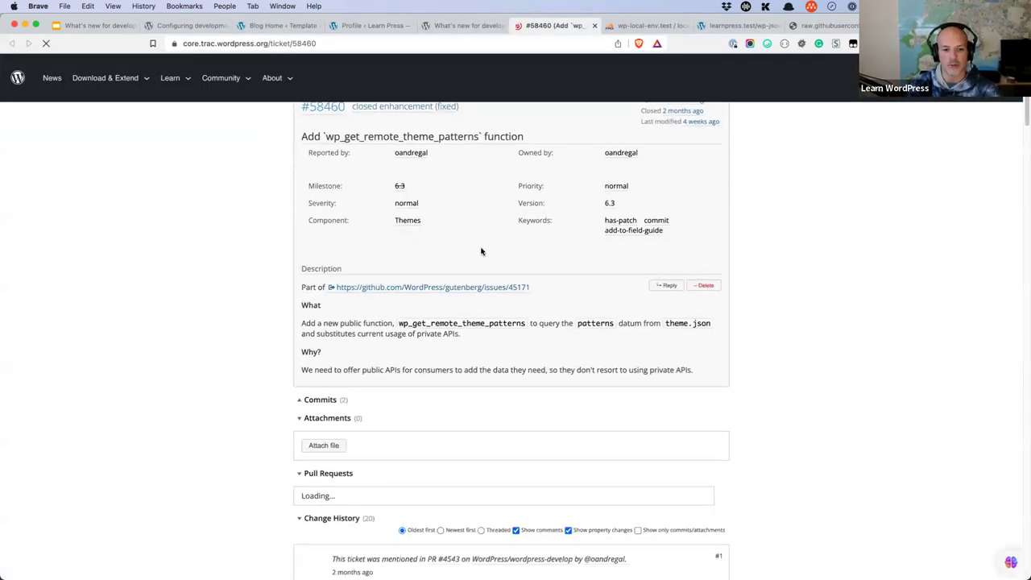
scroll(481, 250, down, 3)
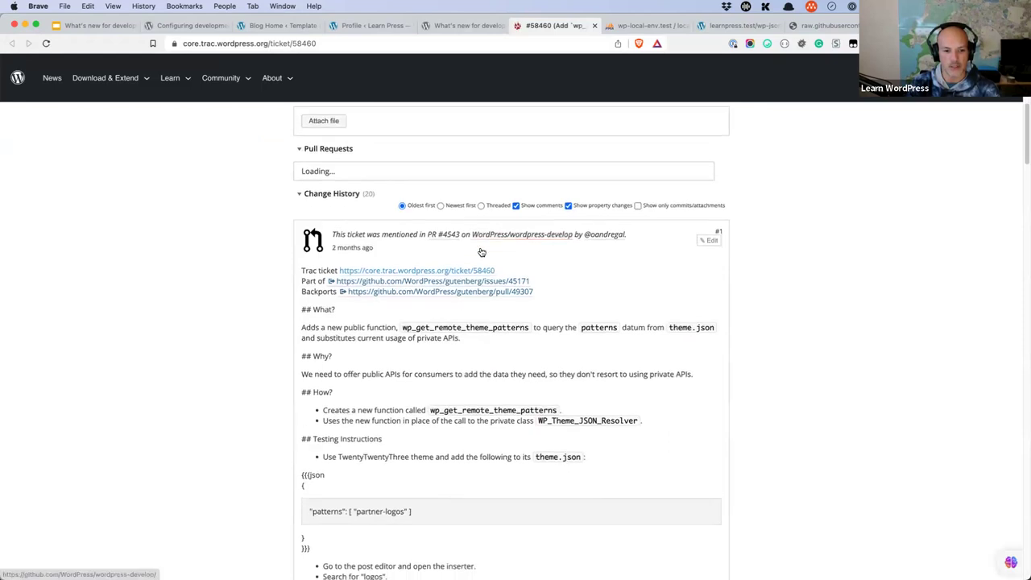
scroll(552, 325, down, 1)
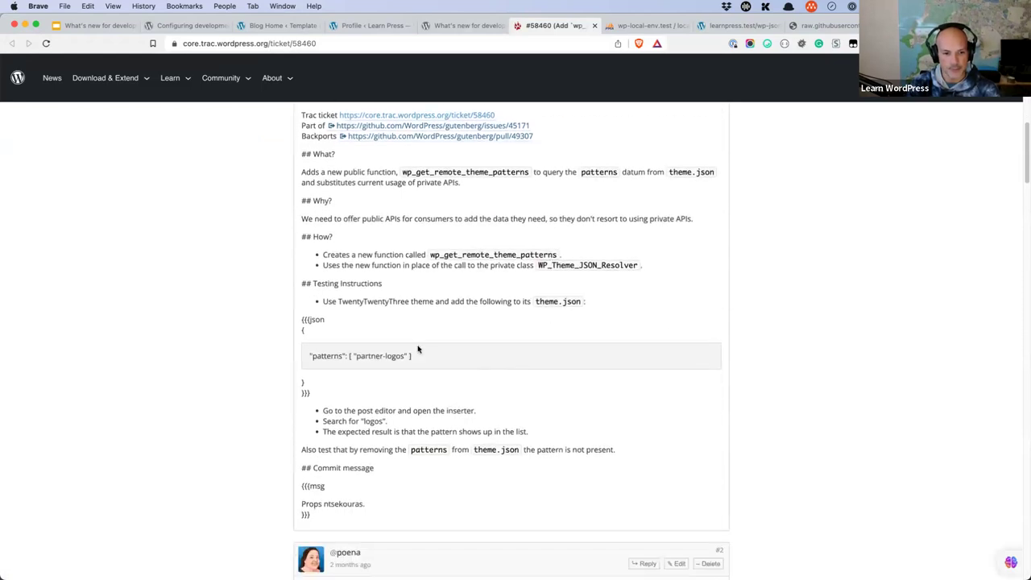
Copy the example "patterns": [ "partner-logos" ] from the ticket and paste it over the empty patterns entry in PhpStorm's theme.json.
drag(419, 363, 308, 356)
key(super+c)
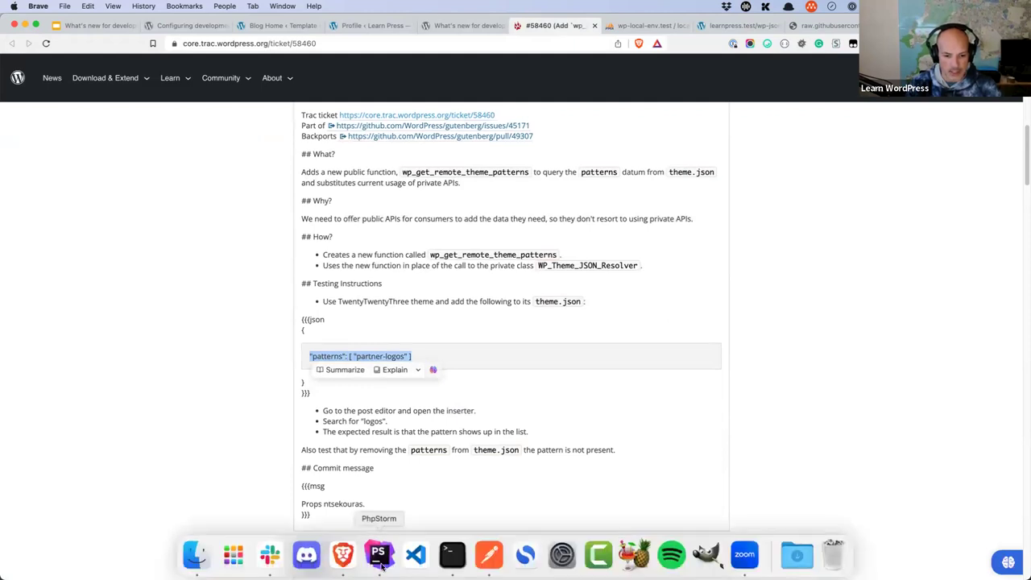
click(381, 566)
drag(323, 184, 240, 184)
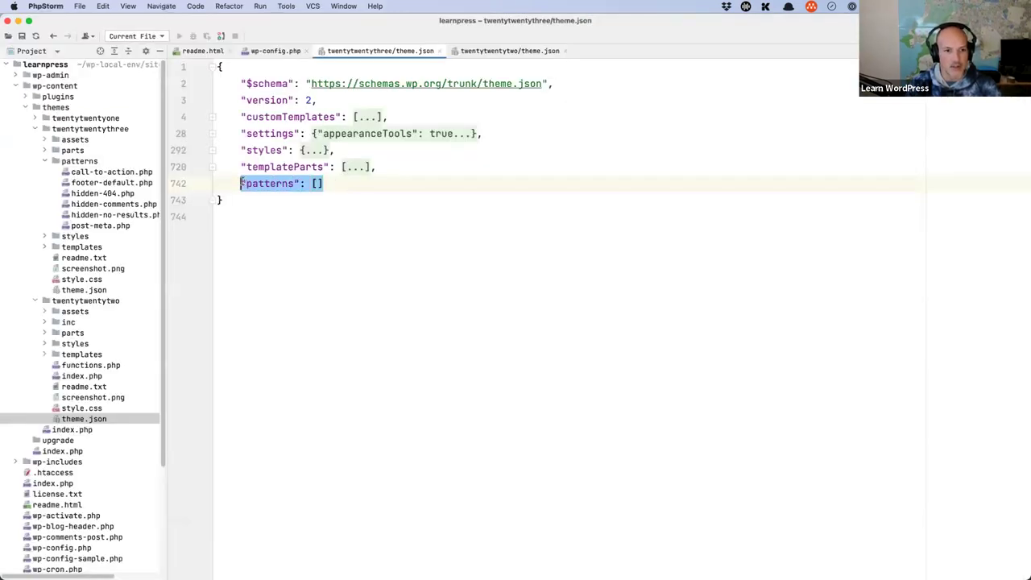
key(super+v)
click(389, 184)
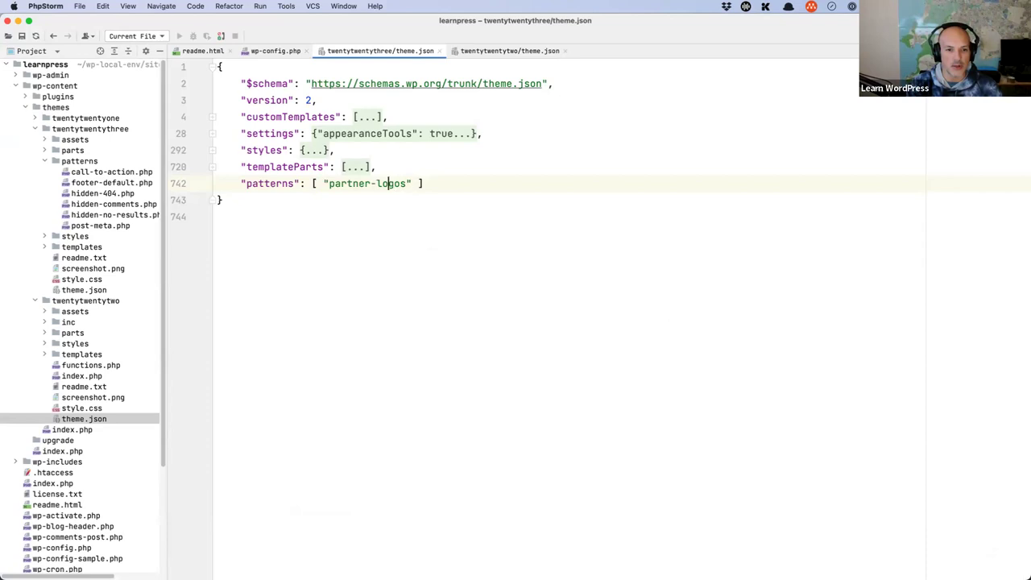
Split the patterns array over several lines and replace "partner-logos" with "call-to-action", followed by a comma.
key(Return)
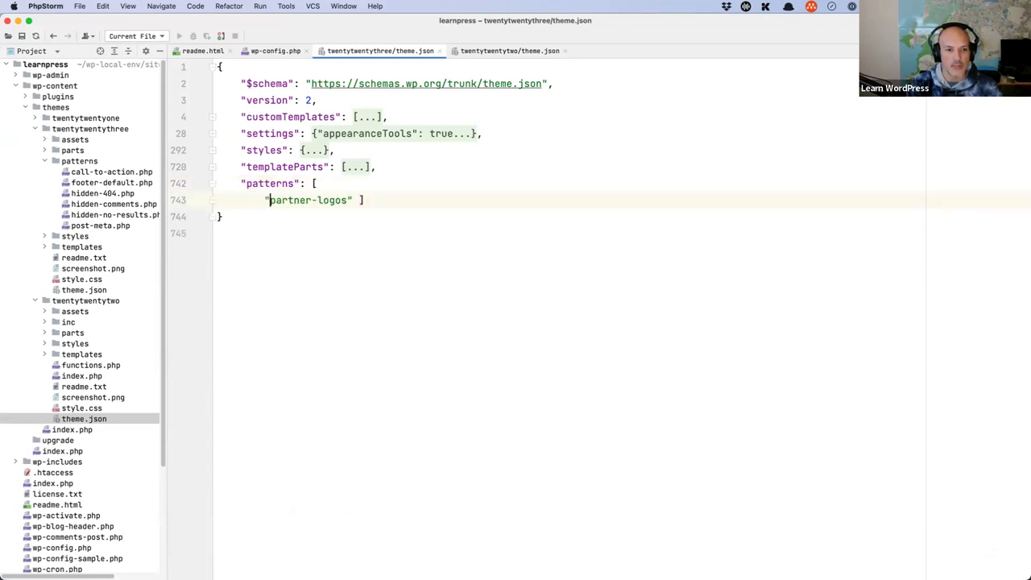
key(Right)
key(Right)
key(Return)
click(264, 199)
drag(270, 200, 348, 200)
text(call-to-actio)
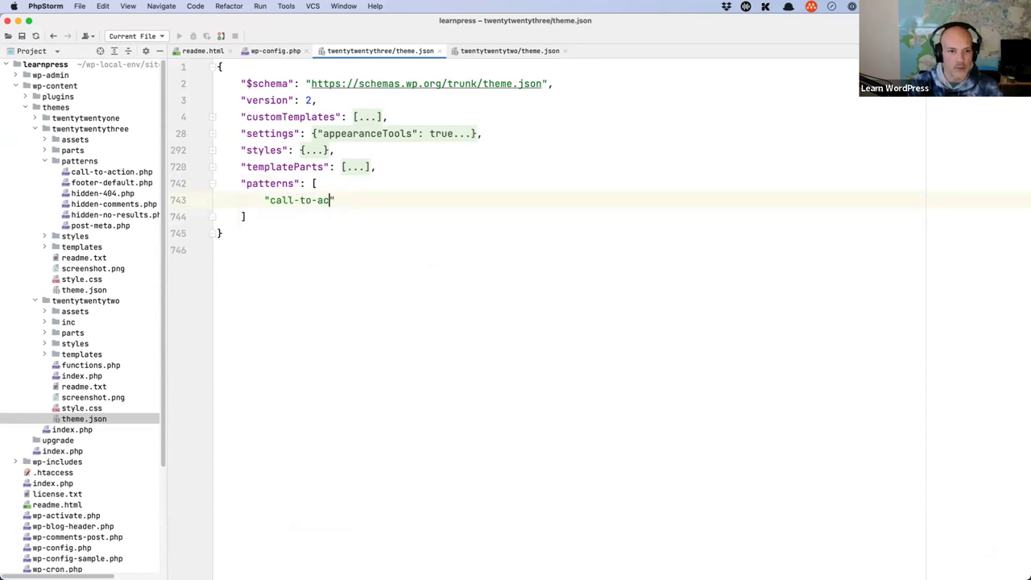
text(n",)
key(Return)
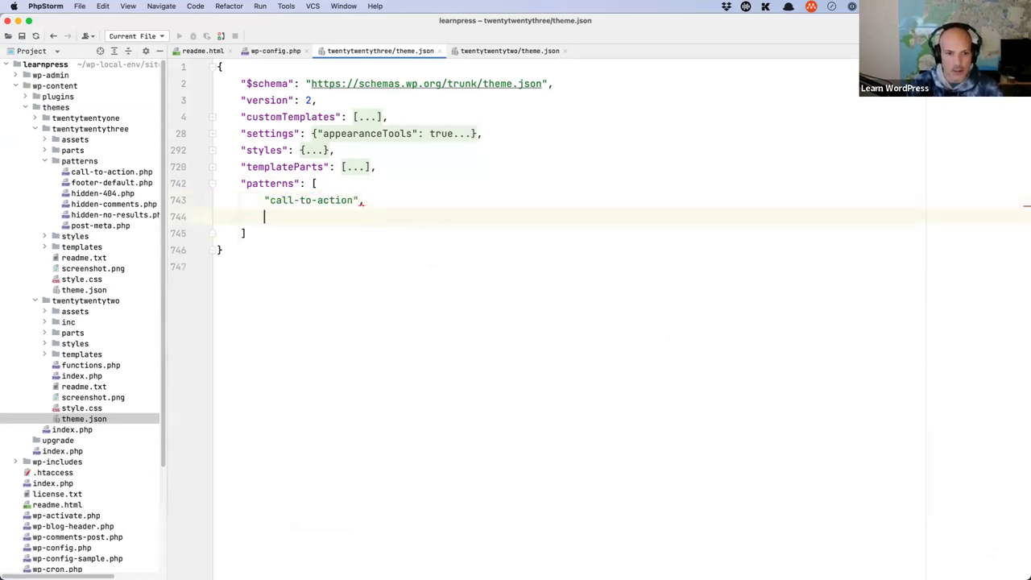
Add "footer-default" on its own line as the second entry of the patterns array.
key(BackSpace)
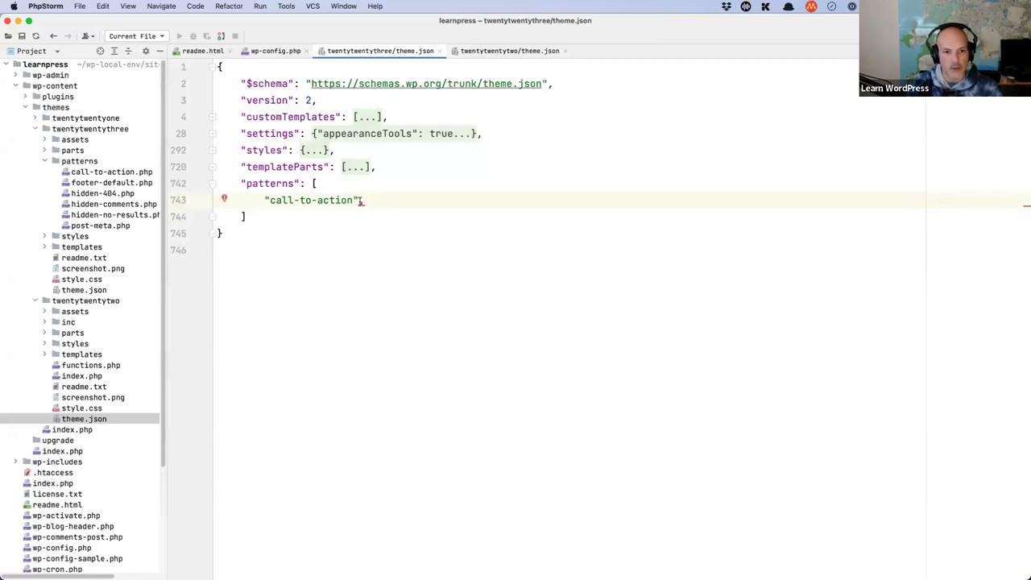
mouse_move(362, 201)
key(Return)
text(")
text(footer-default)
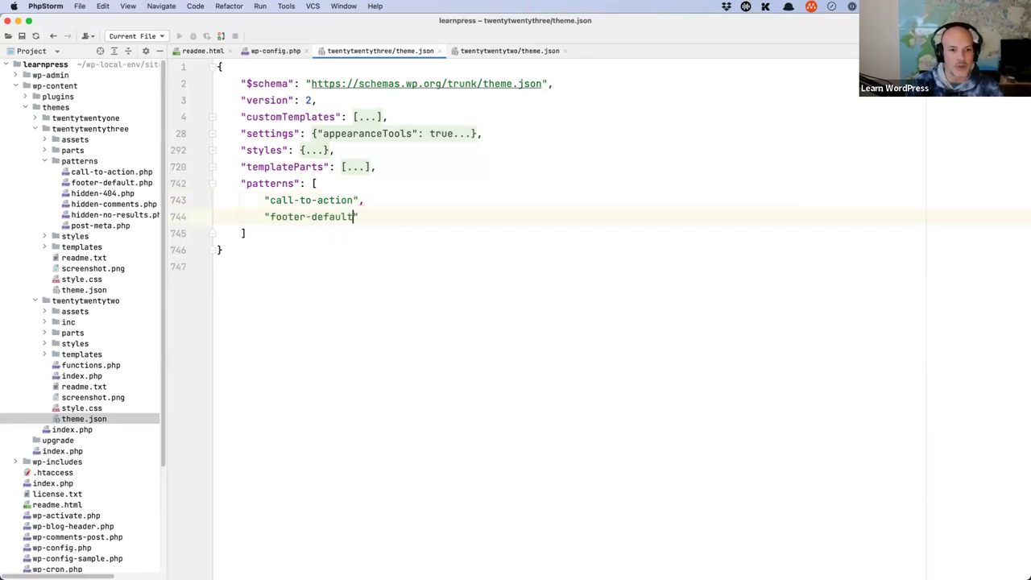
click(246, 233)
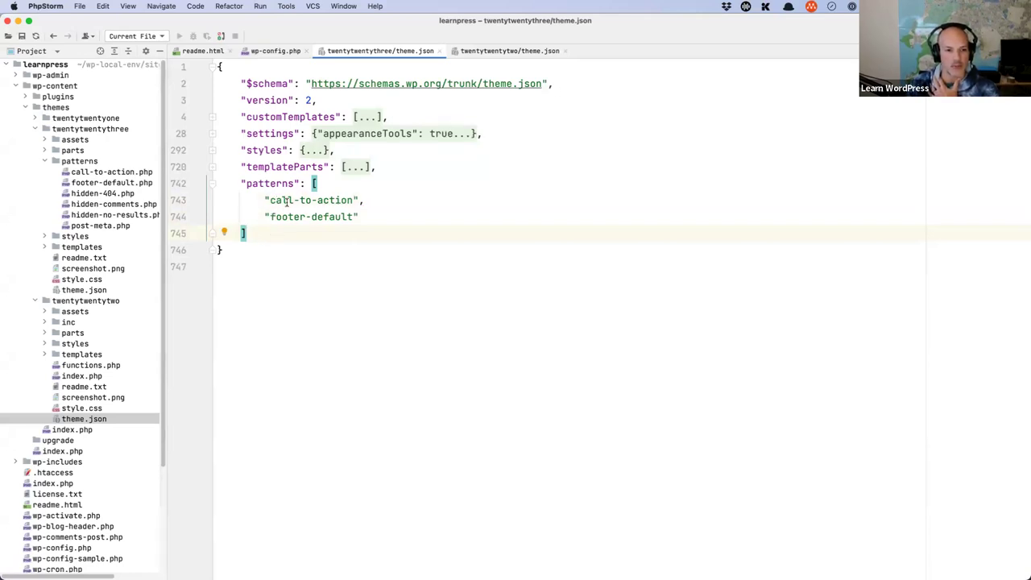
Switch to Terminal and run wp-local to open a shell in the local WordPress environment.
mouse_move(381, 575)
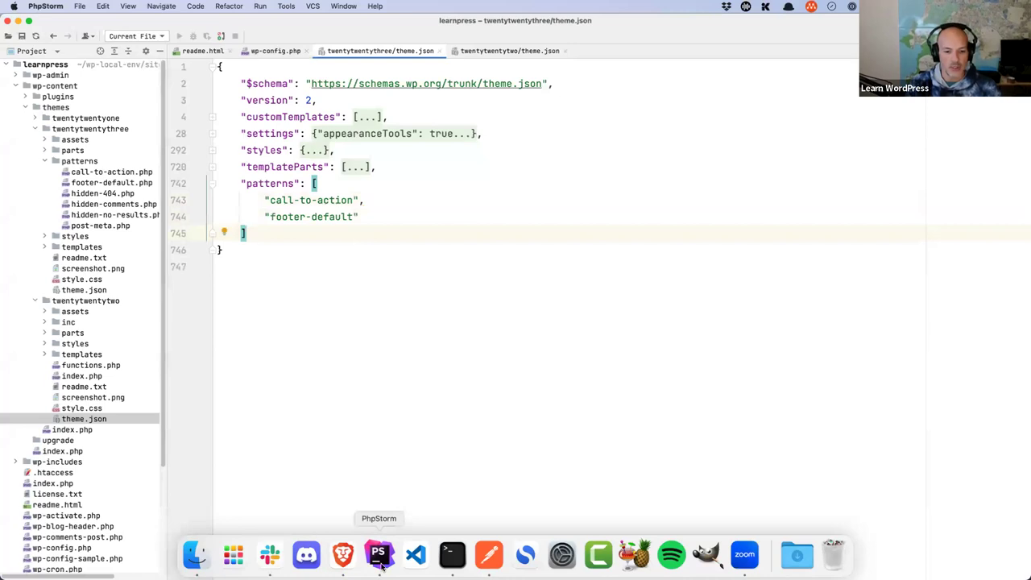
click(452, 554)
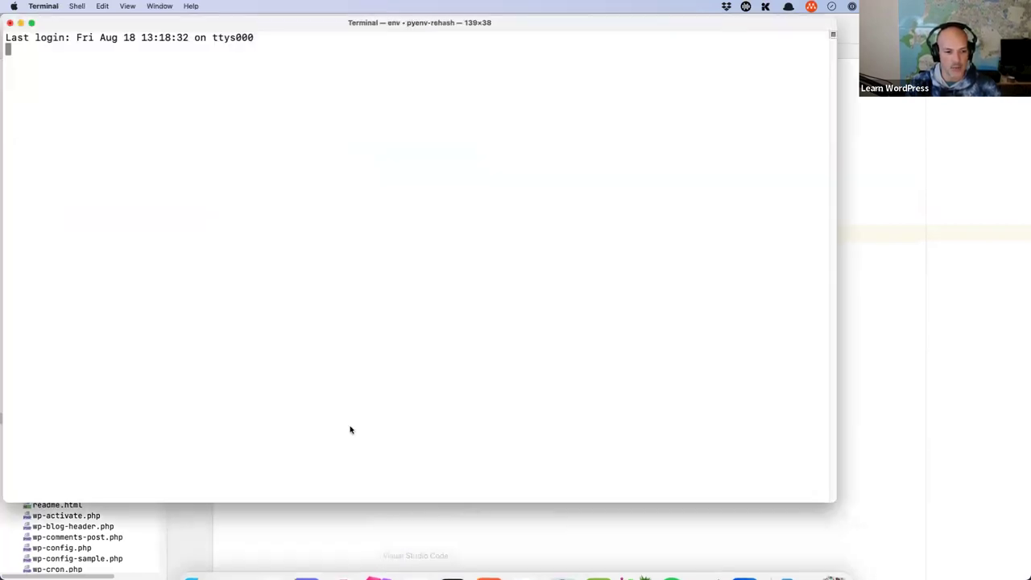
text(wp-loca)
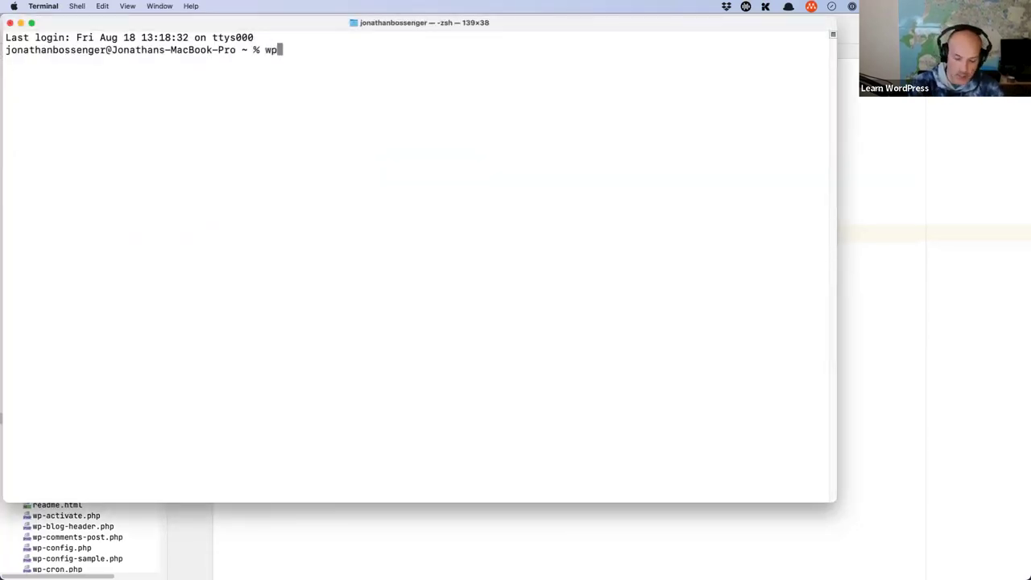
text(l)
key(Return)
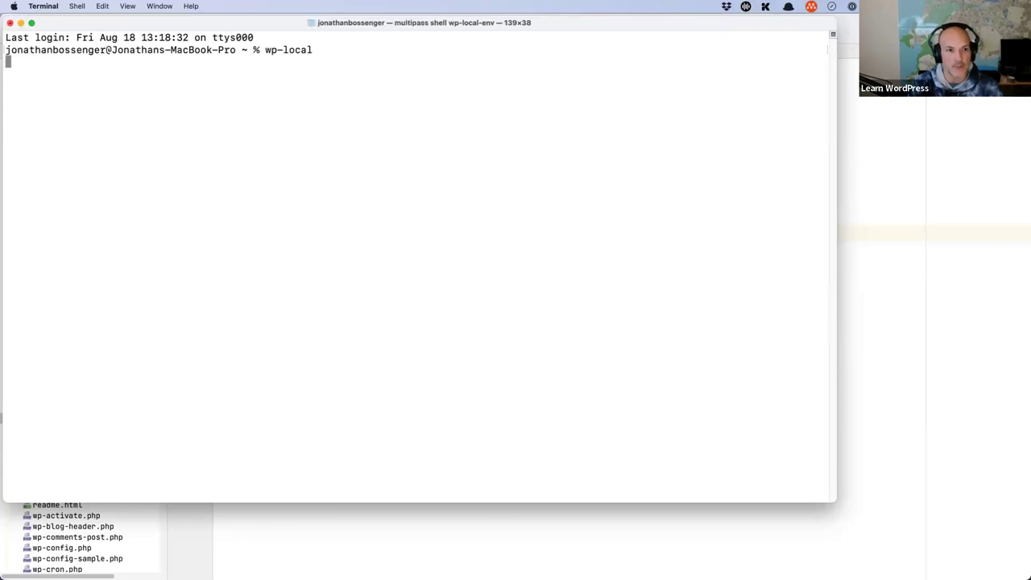
Change the working directory to wp-local-env/sites/learnpress/.
text(cd wp)
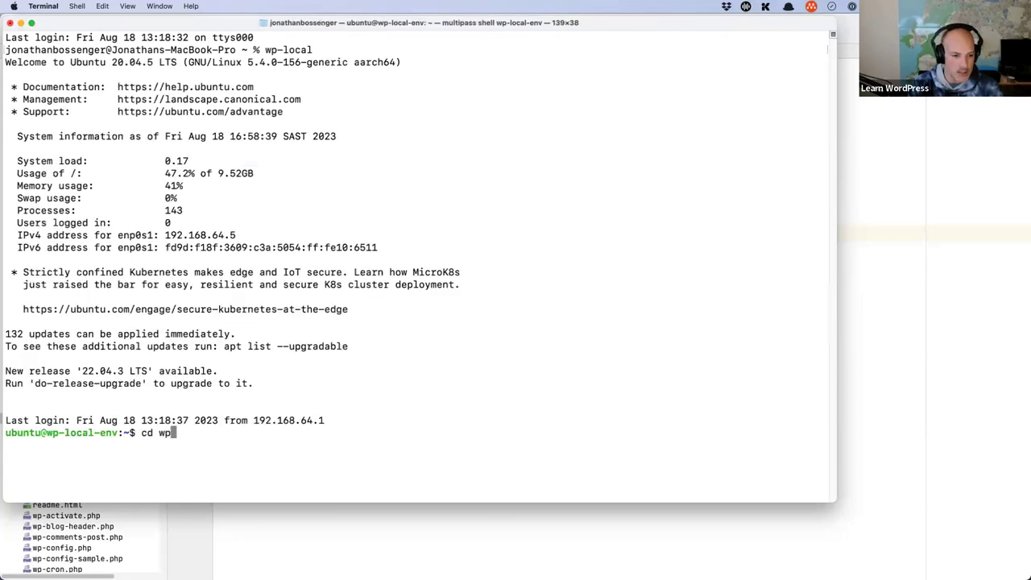
key(Tab)
text(si)
key(Tab)
text(learn)
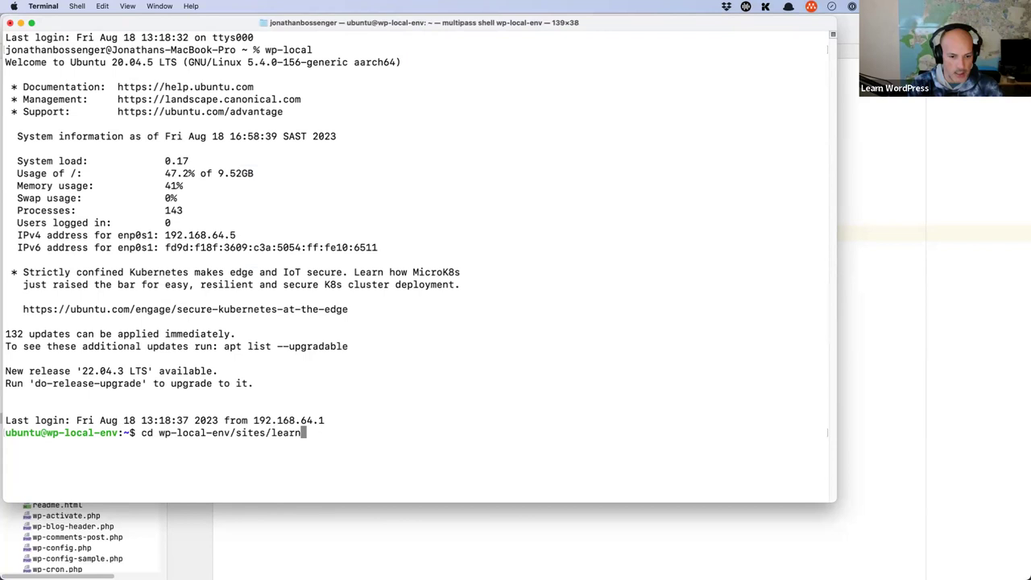
text(p)
key(Tab)
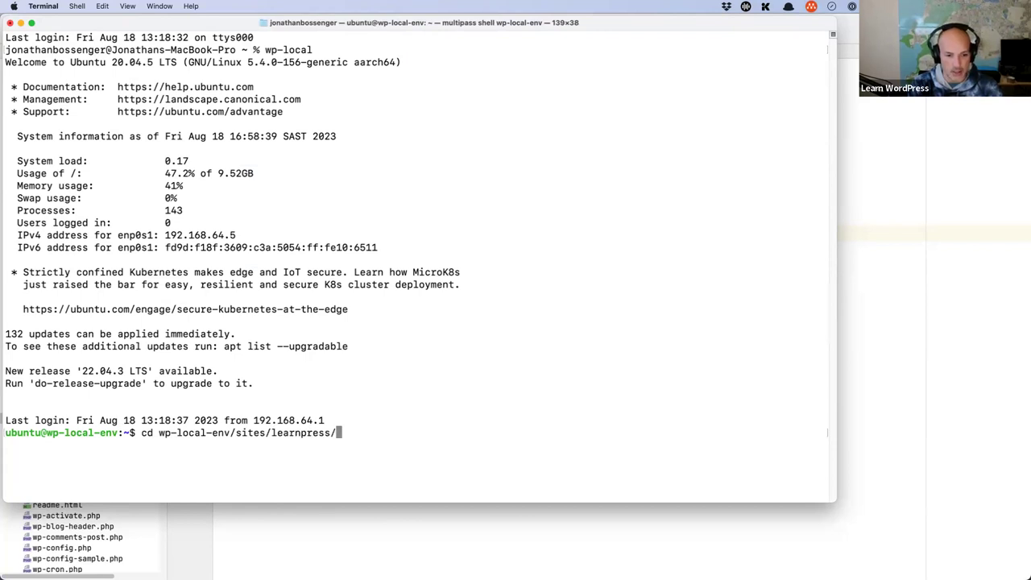
key(Return)
Start the interactive WordPress console with wp shell.
text(wp c)
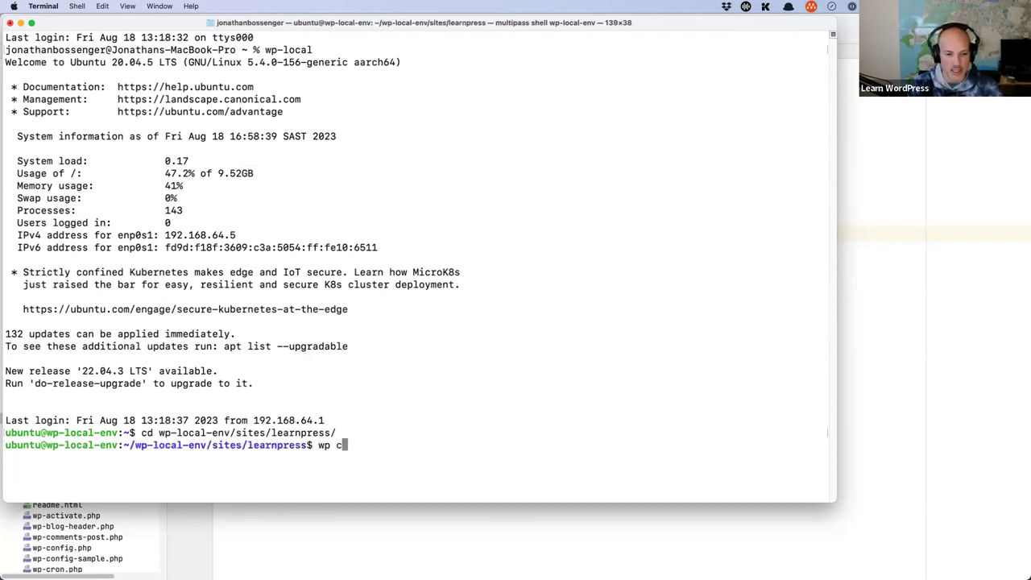
text(on)
key(BackSpace)
key(BackSpace)
key(BackSpace)
text(shell)
key(Return)
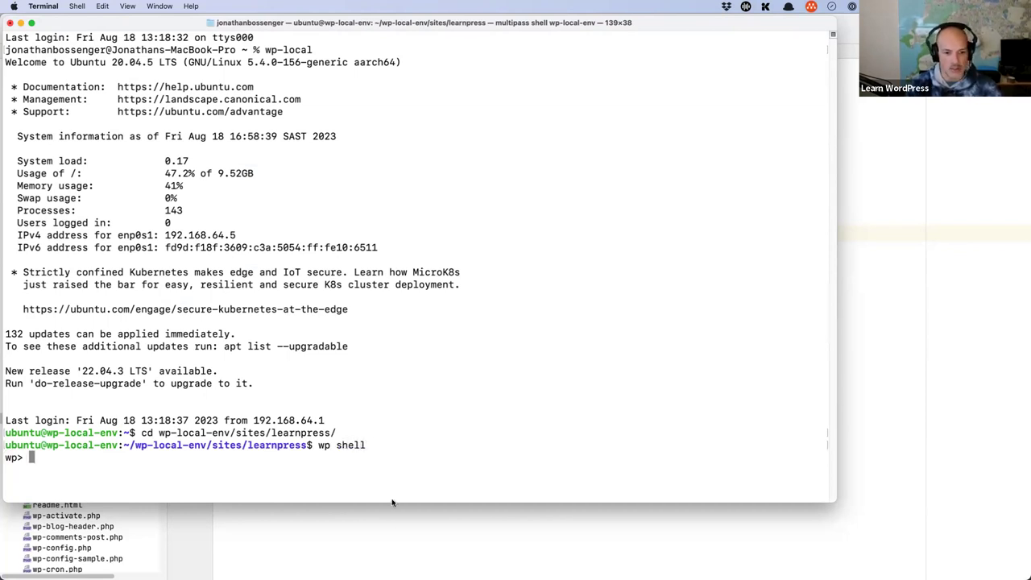
Begin the statement $patterns = in the wp shell, and copy wp_get_theme_directory_pattern_slugs() from the August 2023 developer blog article in Brave.
text($patterns =)
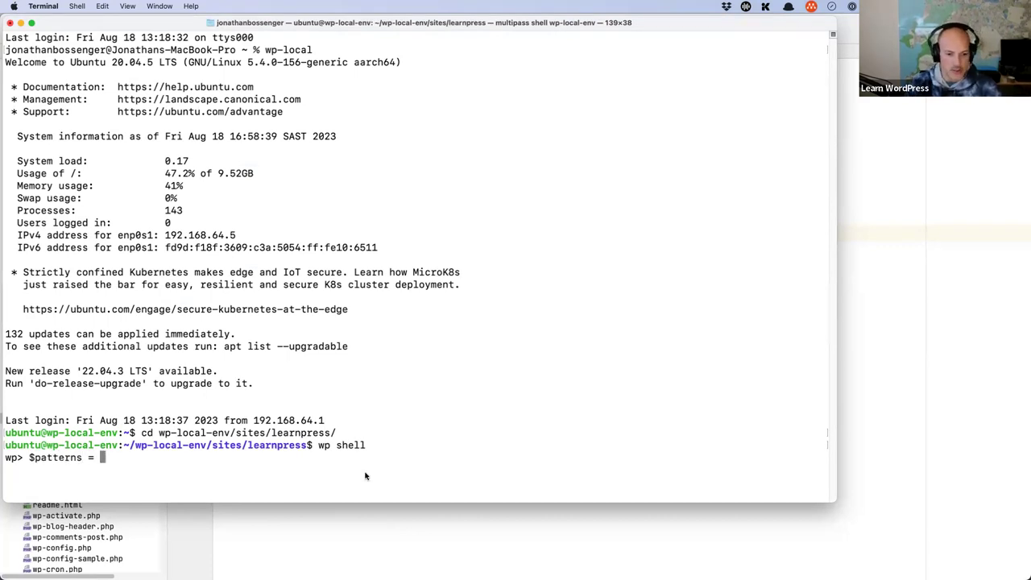
click(371, 527)
click(344, 562)
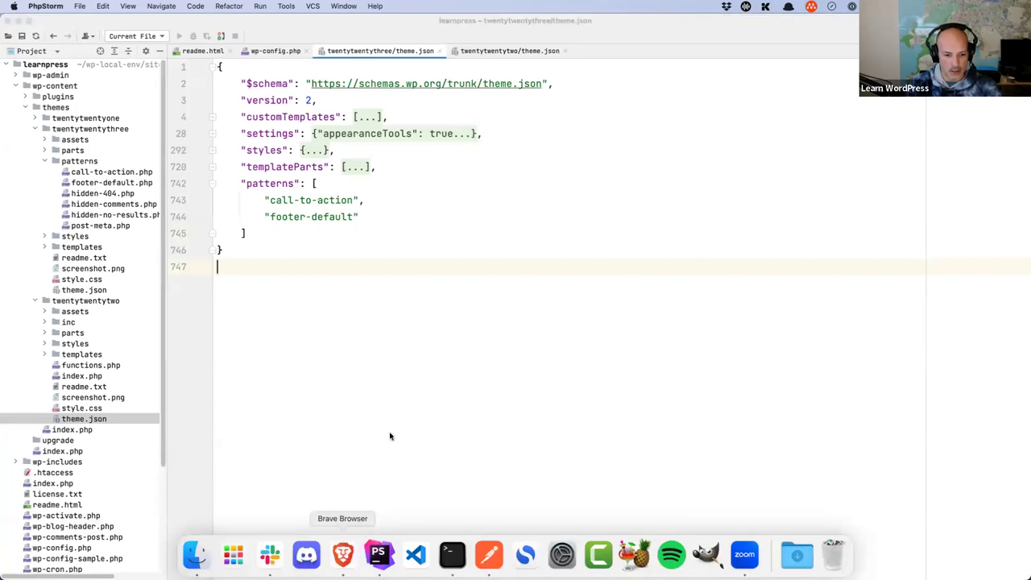
scroll(422, 248, up, 15)
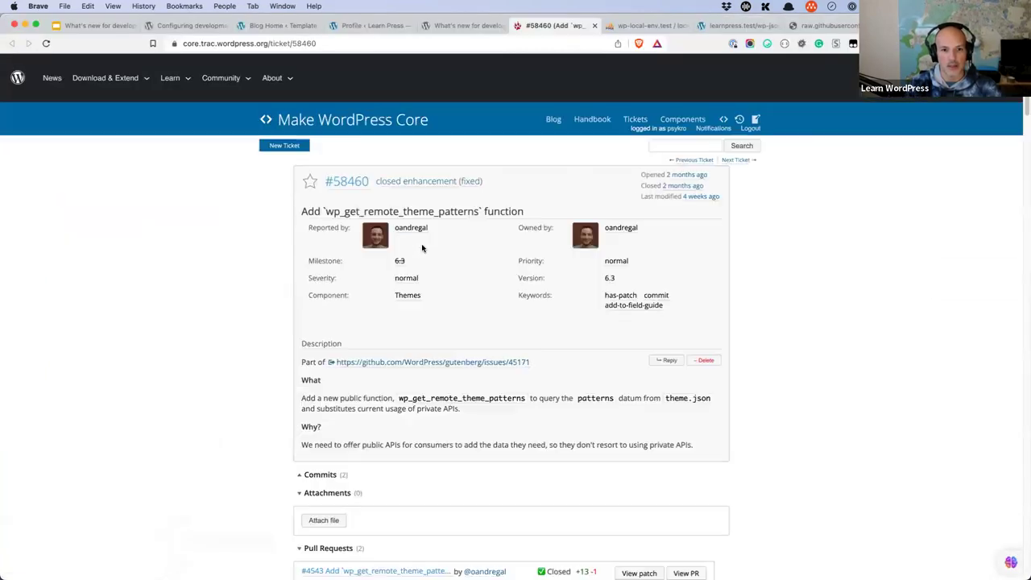
click(464, 25)
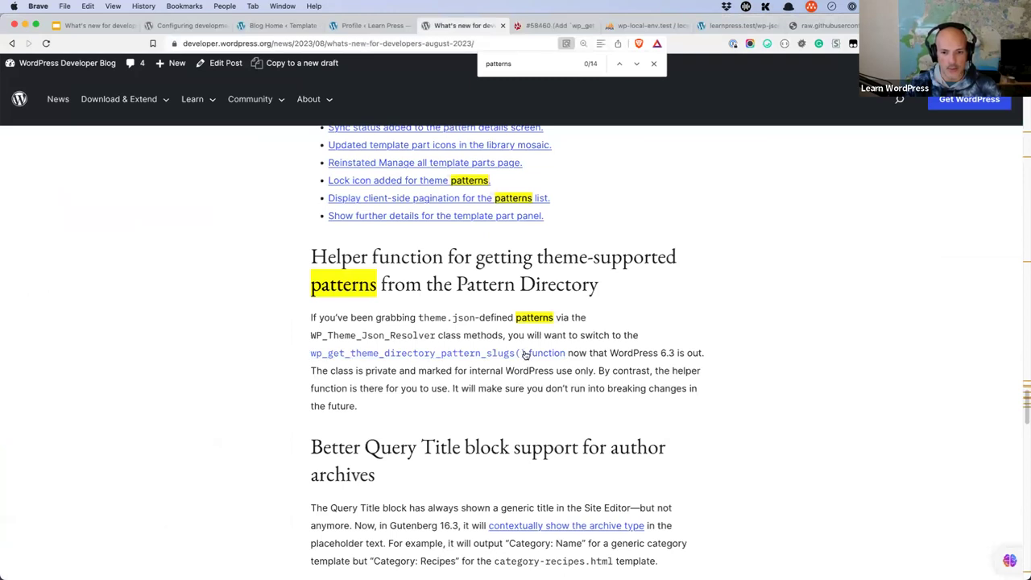
drag(310, 353, 528, 352)
key(super+c)
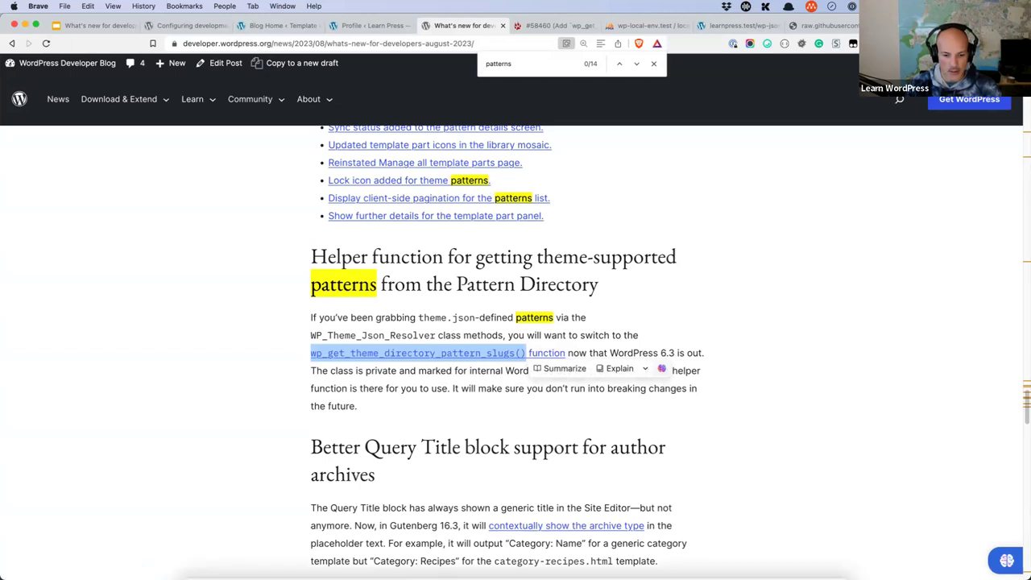
In Terminal, complete and run $patterns = wp_get_theme_directory_pattern_slugs(); and switch back to the helper function section of the article in Brave.
click(453, 556)
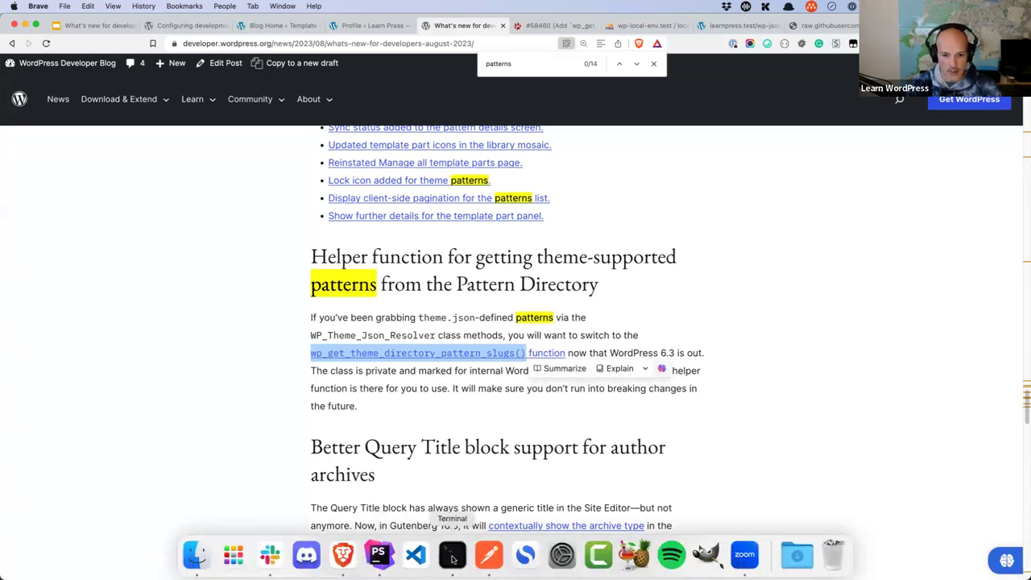
right_click(217, 460)
click(241, 479)
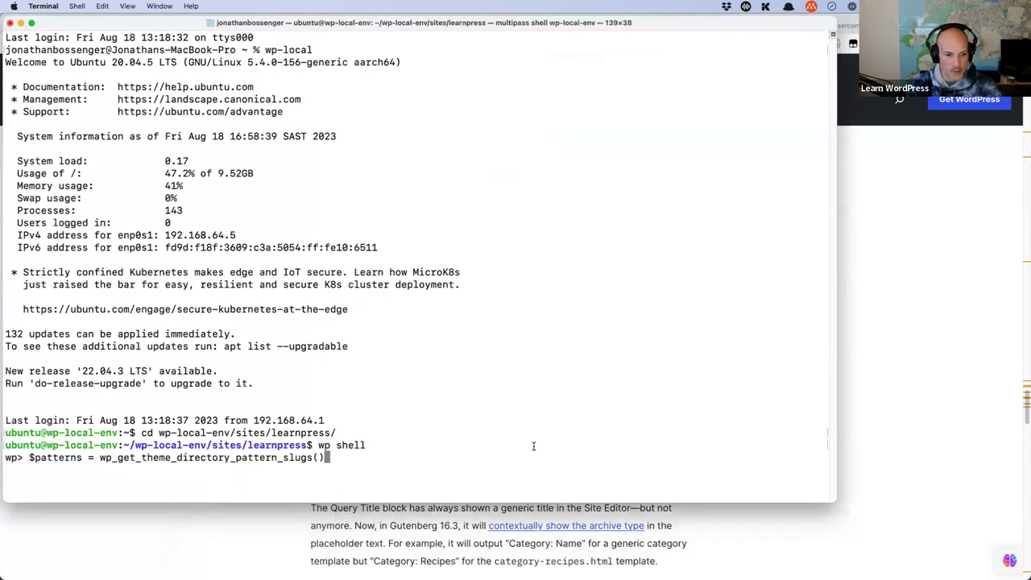
text(;)
key(Return)
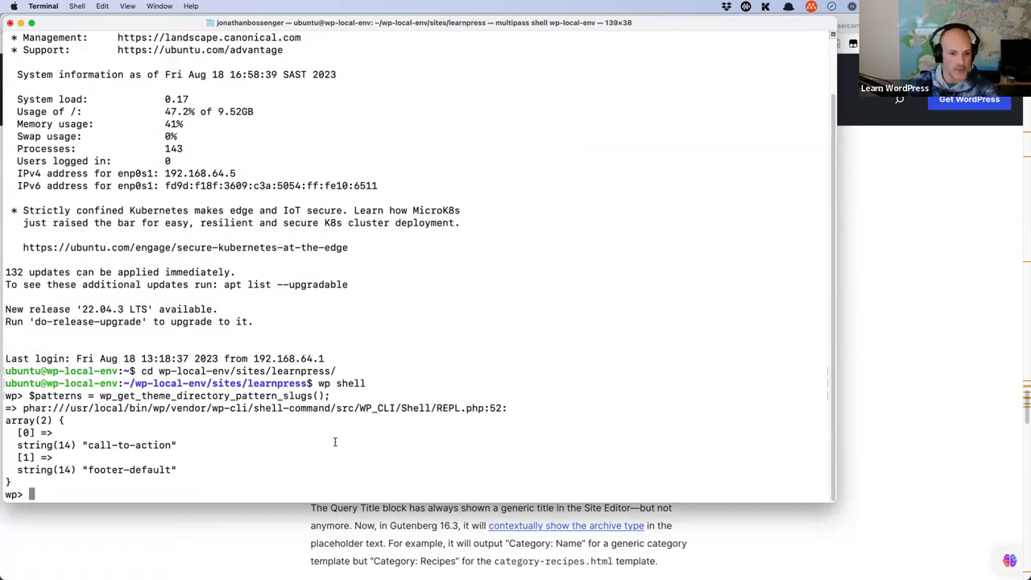
click(284, 523)
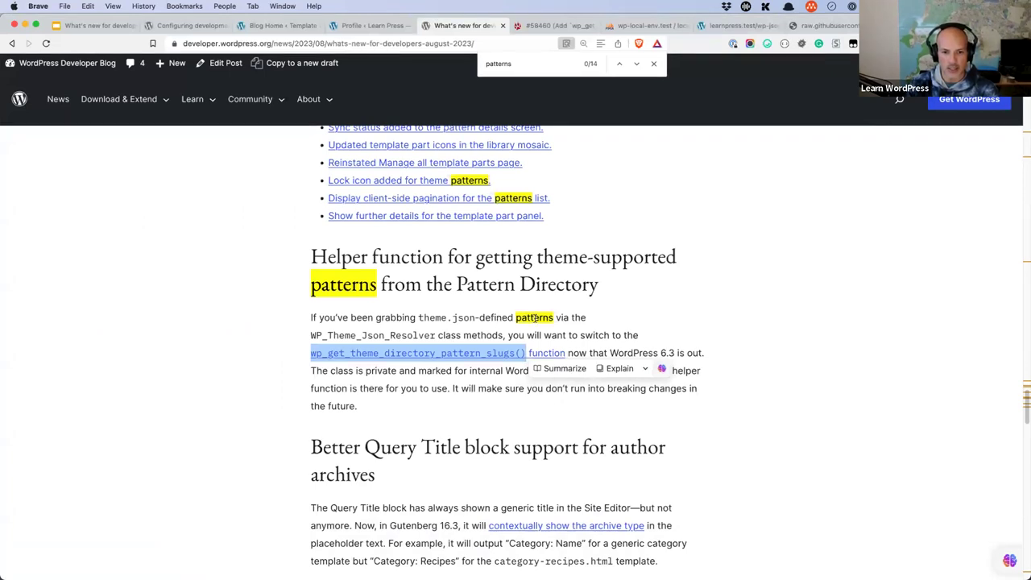
click(376, 317)
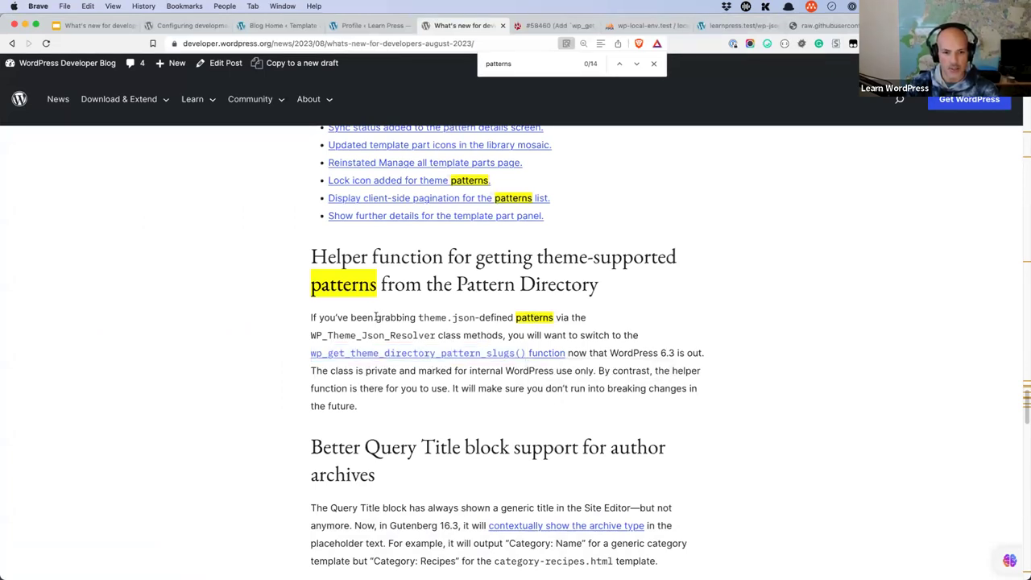